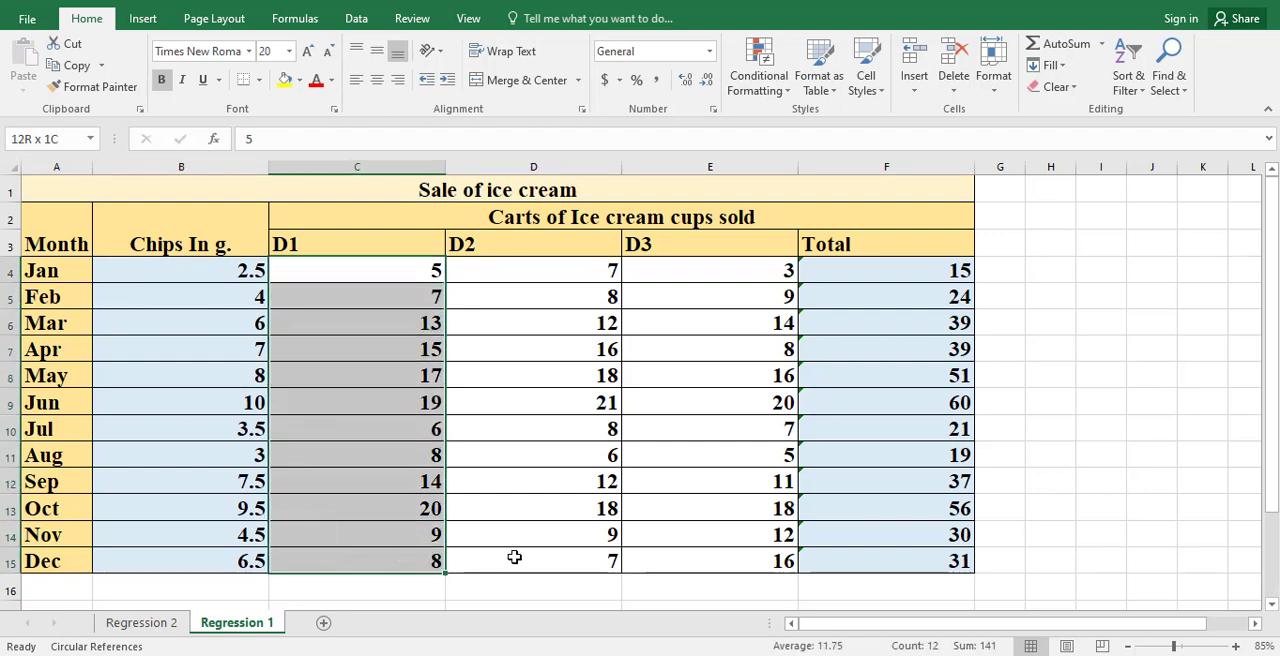
Step: Examine the ice cream sales table: months, chips in grams, the D1 to D3 cup sales and the Total column
left_click_drag(314, 231, 683, 252)
left_click(648, 368)
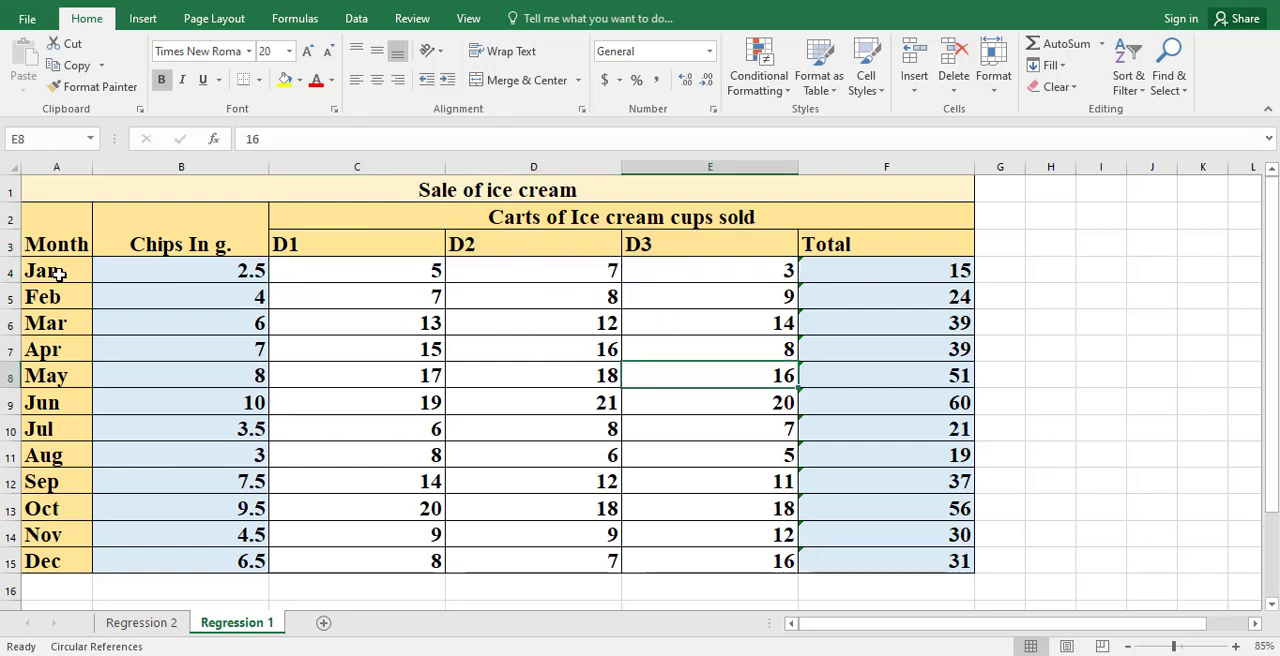
left_click_drag(58, 272, 42, 484)
left_click(414, 404)
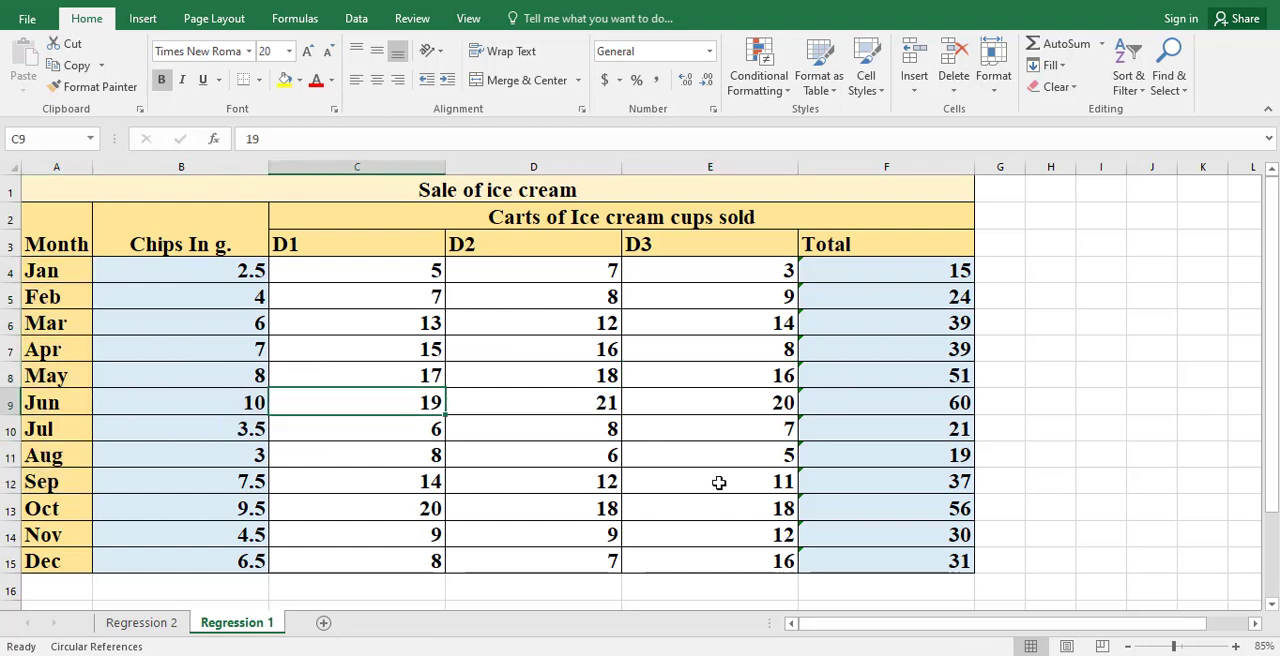
left_click(846, 271)
left_click_drag(852, 352, 851, 552)
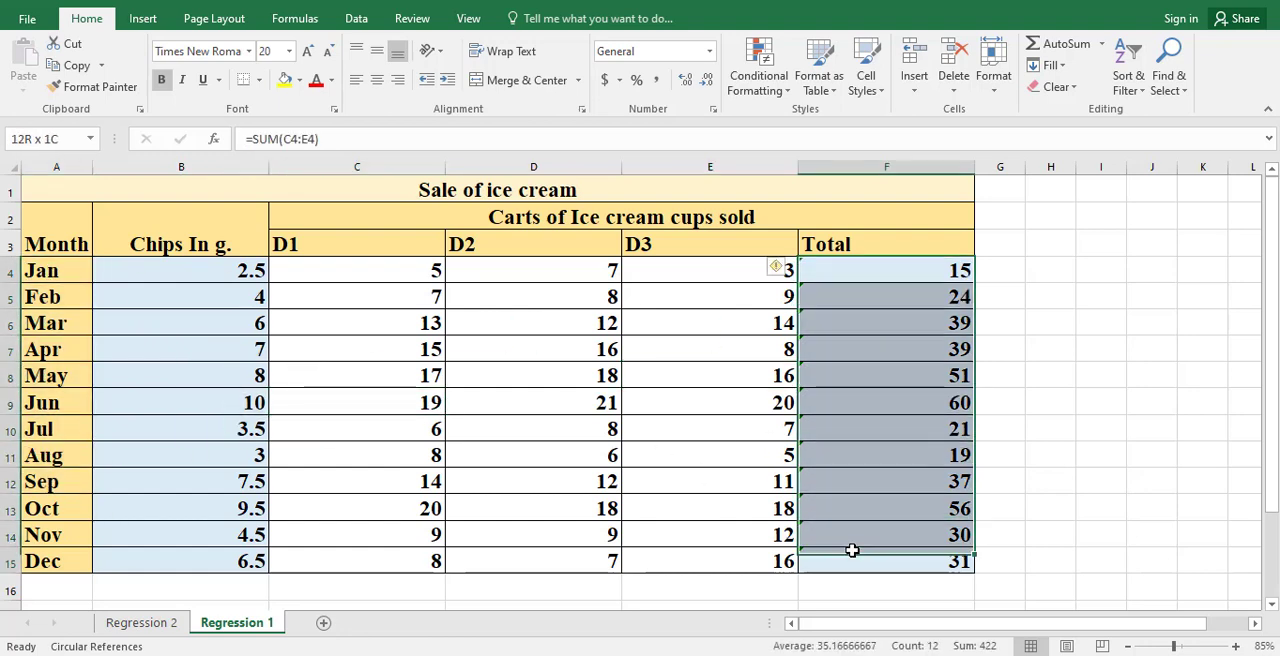
left_click(8, 271)
left_click(912, 385)
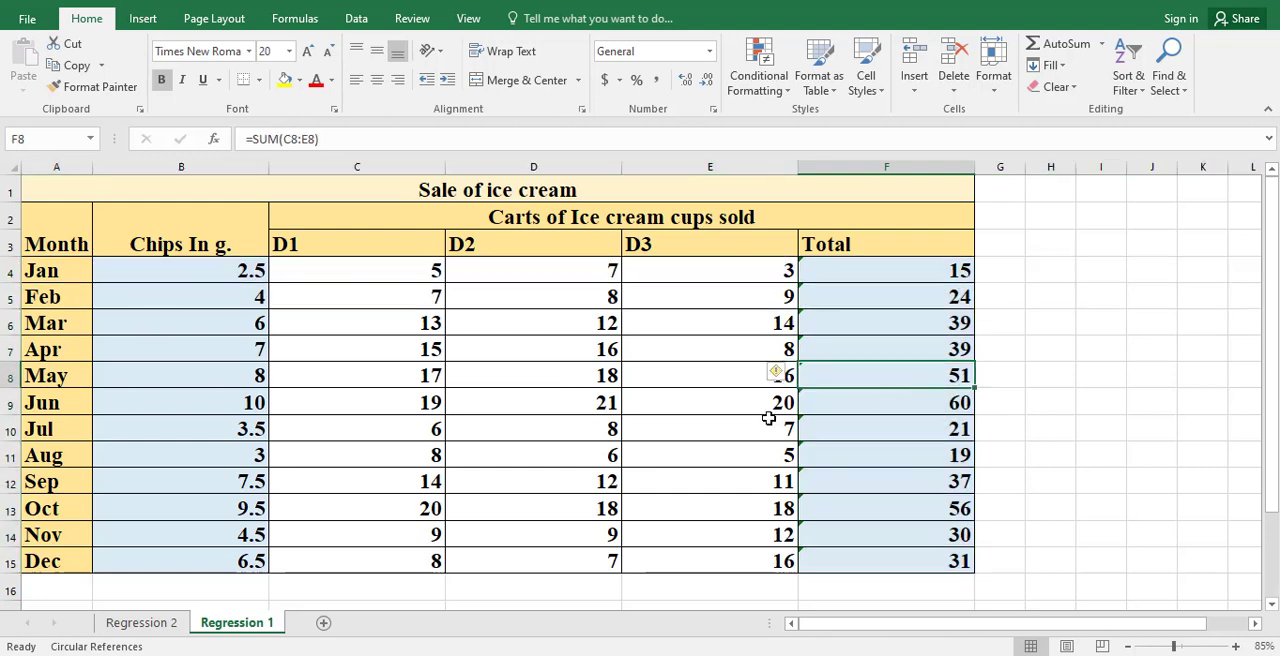
left_click(318, 297)
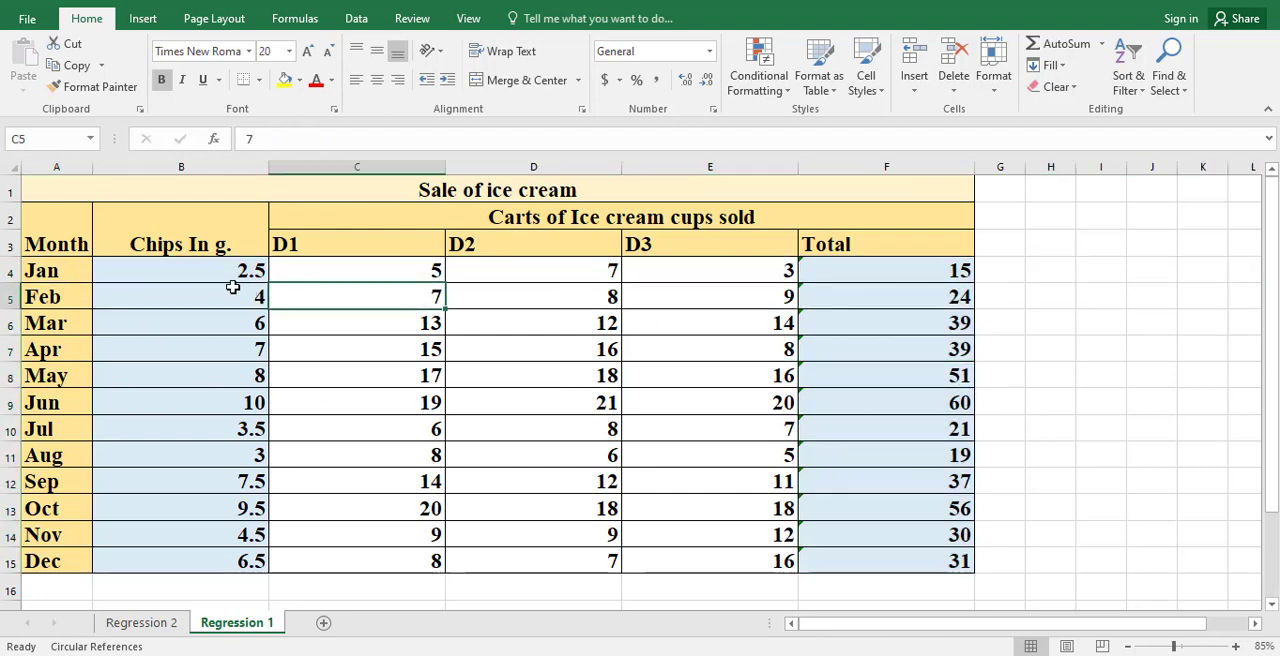
left_click_drag(223, 274, 224, 560)
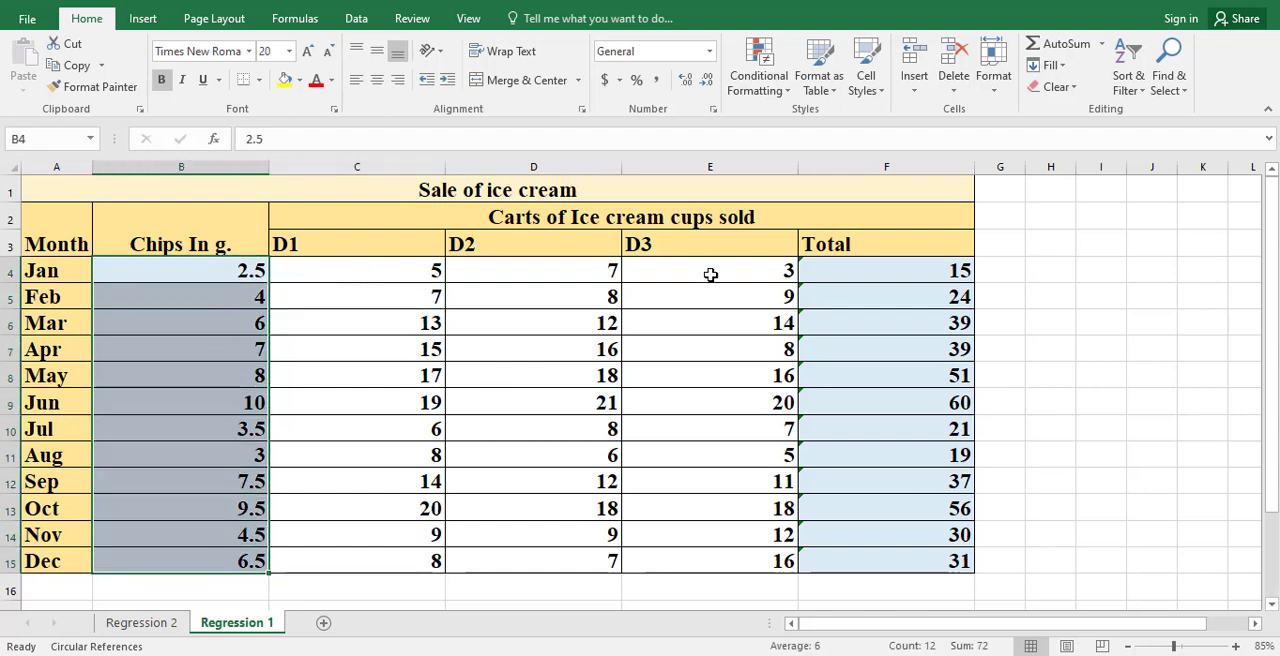
left_click_drag(894, 271, 886, 559)
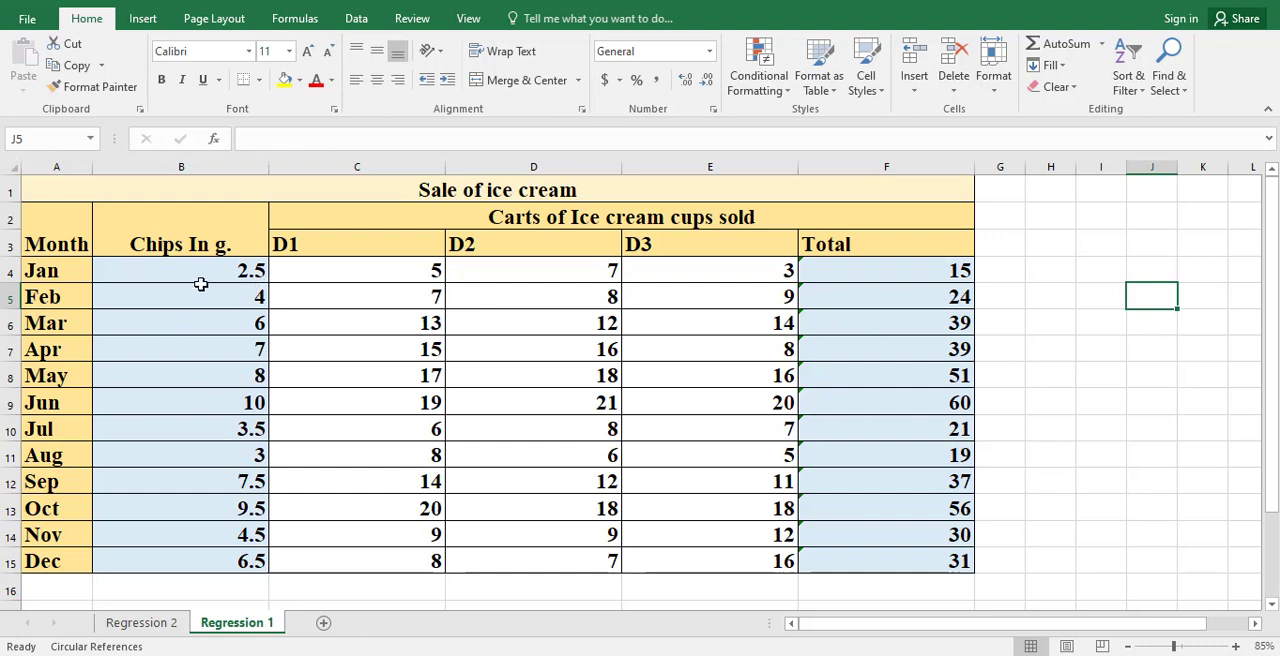
Step: Insert a plain scatter chart of the chips values B4:B15 and totals F4:F15, and enlarge it over the table
left_click_drag(214, 271, 187, 555)
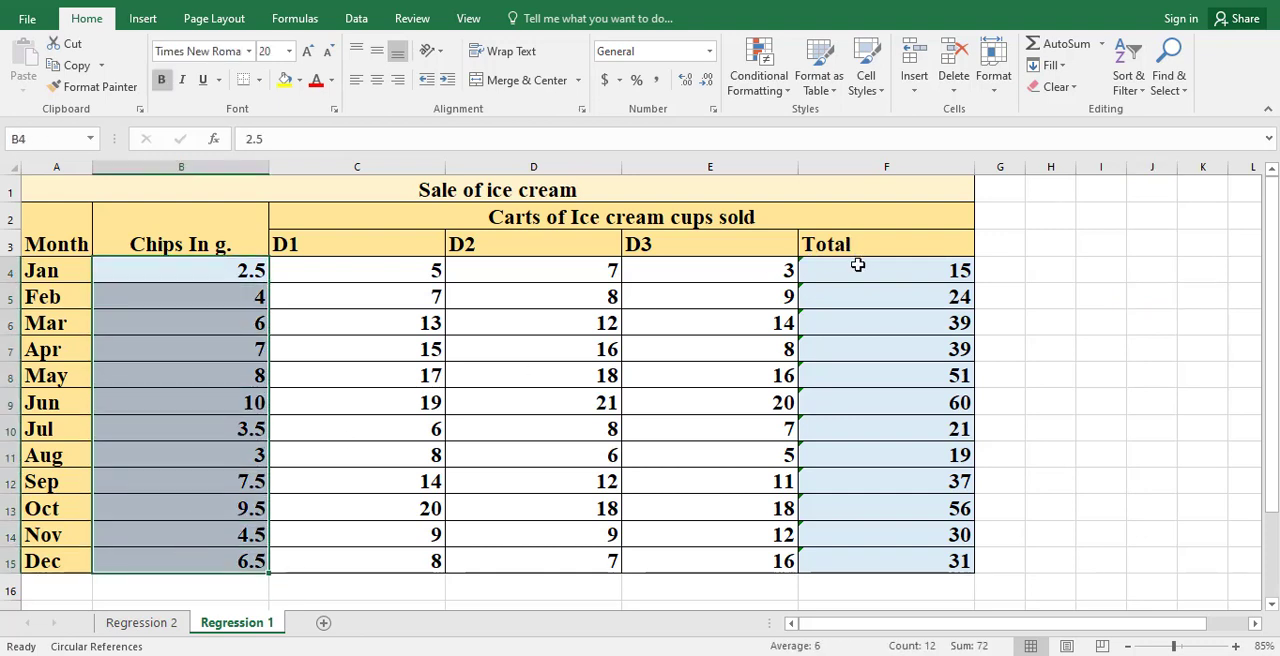
left_click_drag(854, 268, 846, 563)
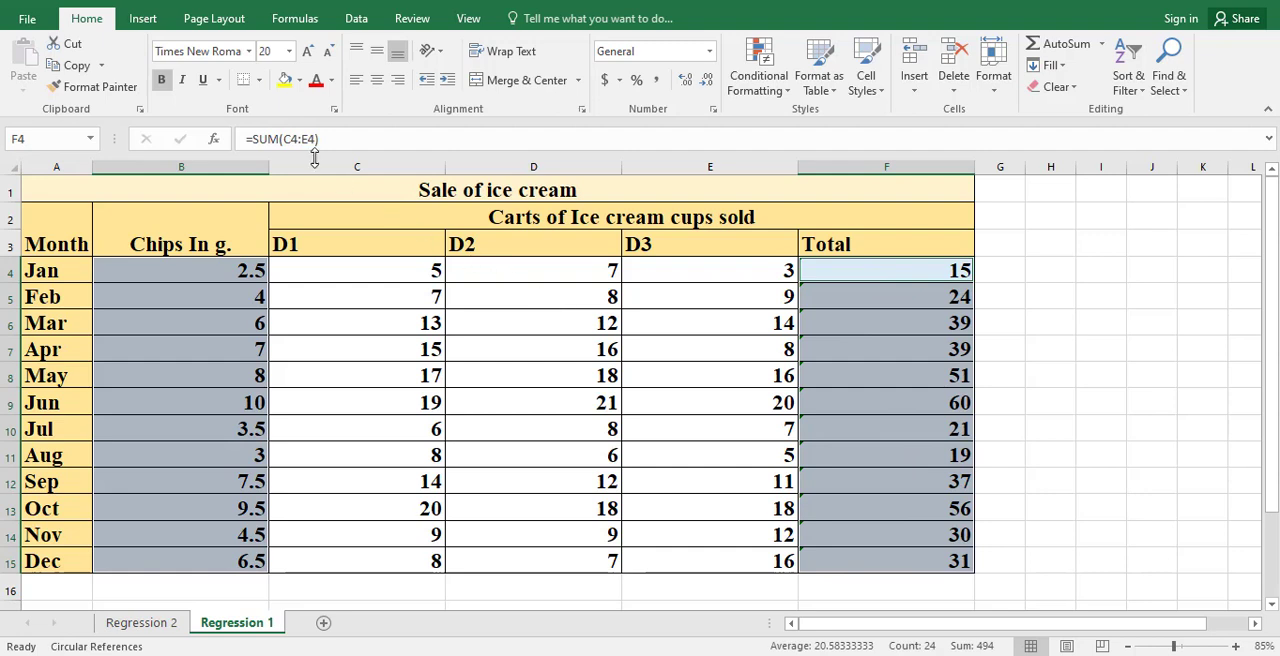
left_click(141, 22)
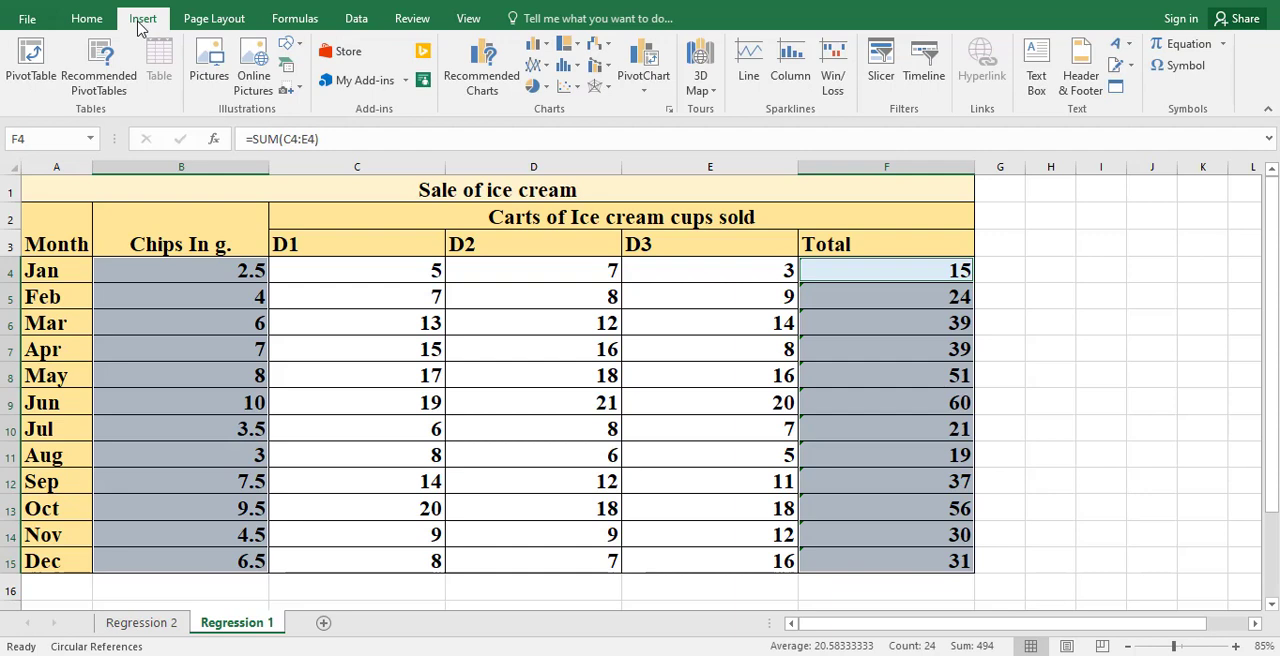
left_click(576, 90)
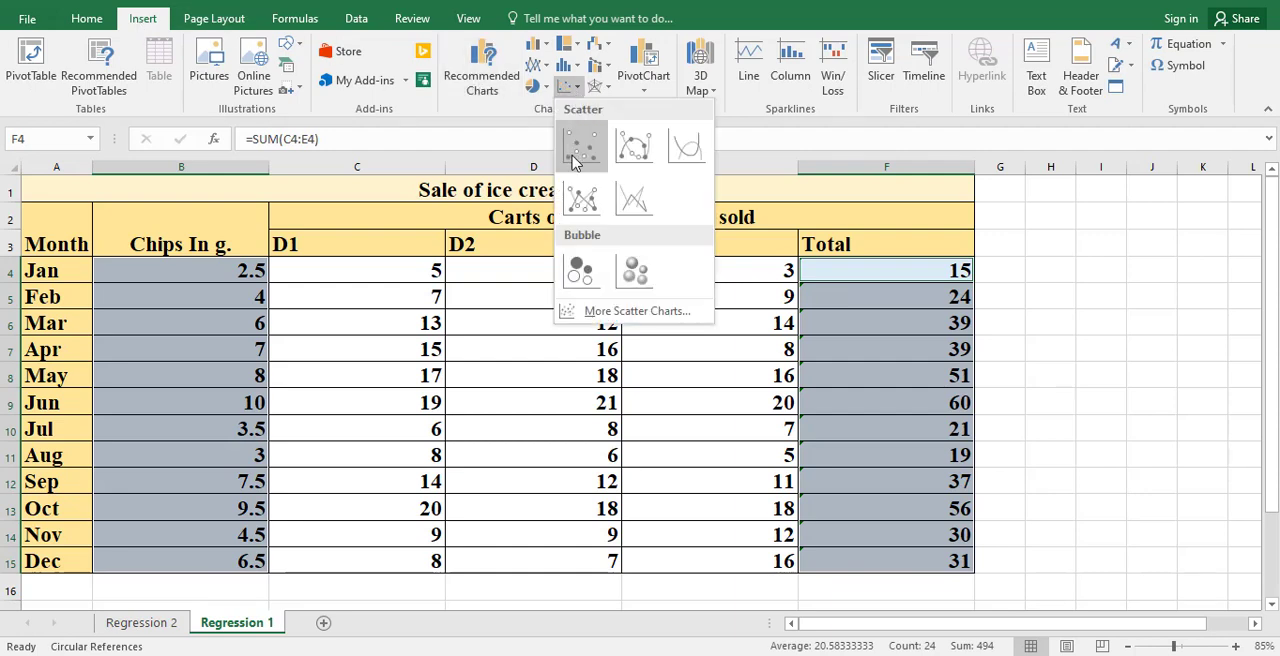
left_click(576, 160)
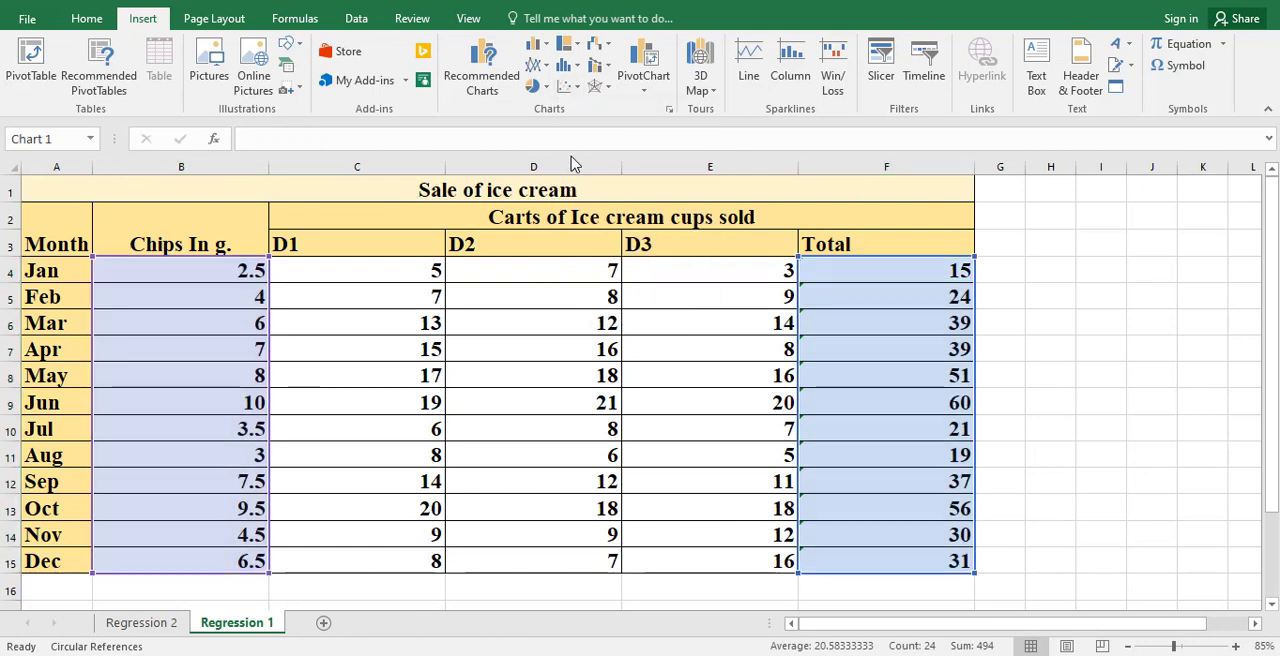
left_click_drag(535, 297, 431, 217)
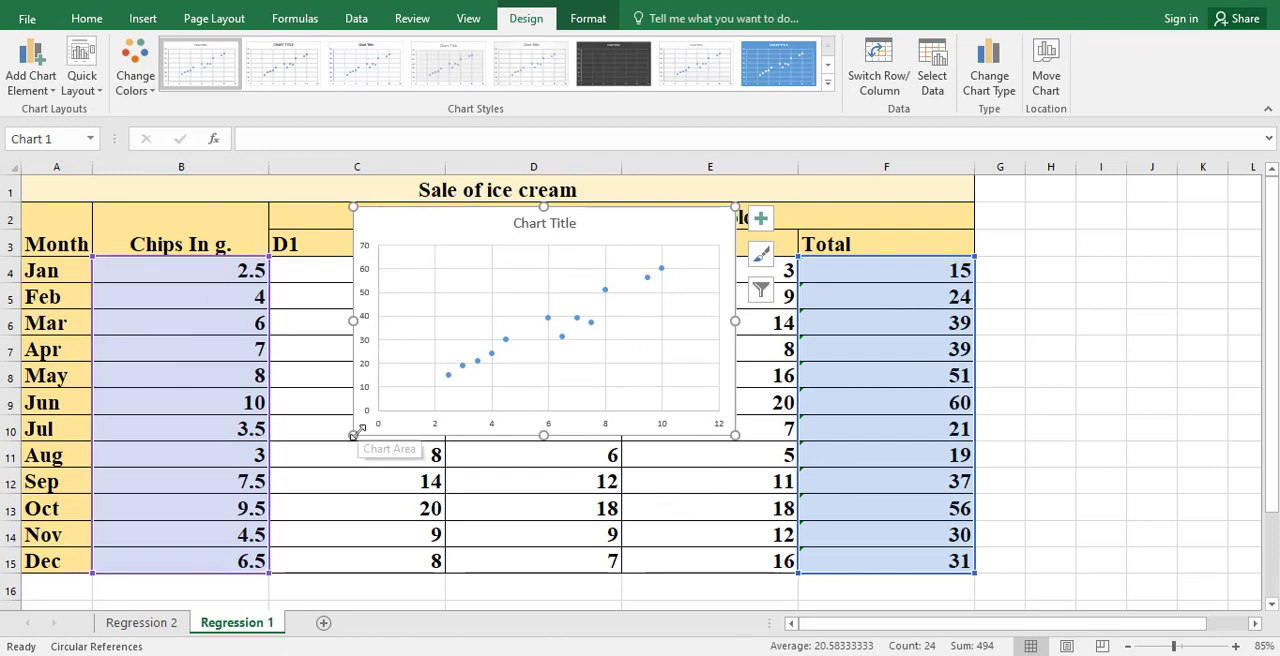
left_click_drag(353, 434, 160, 594)
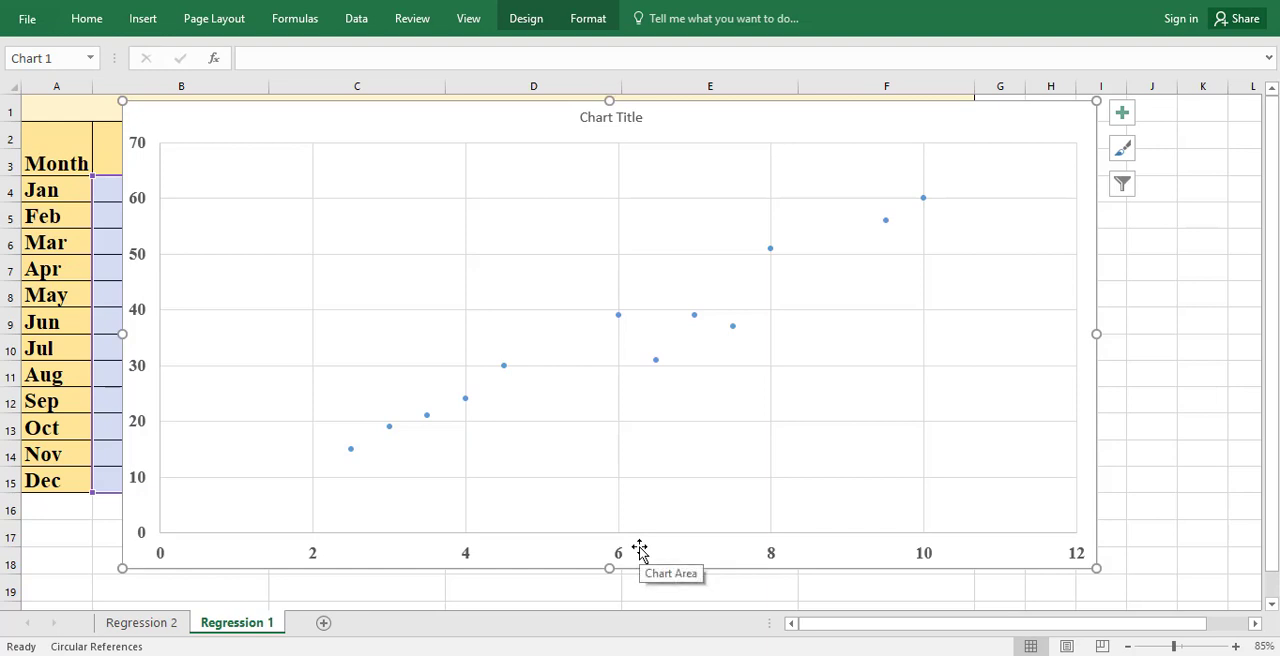
Step: Add axis titles to the scatter chart and set the horizontal axis title to "Chip content"
left_click(1122, 115)
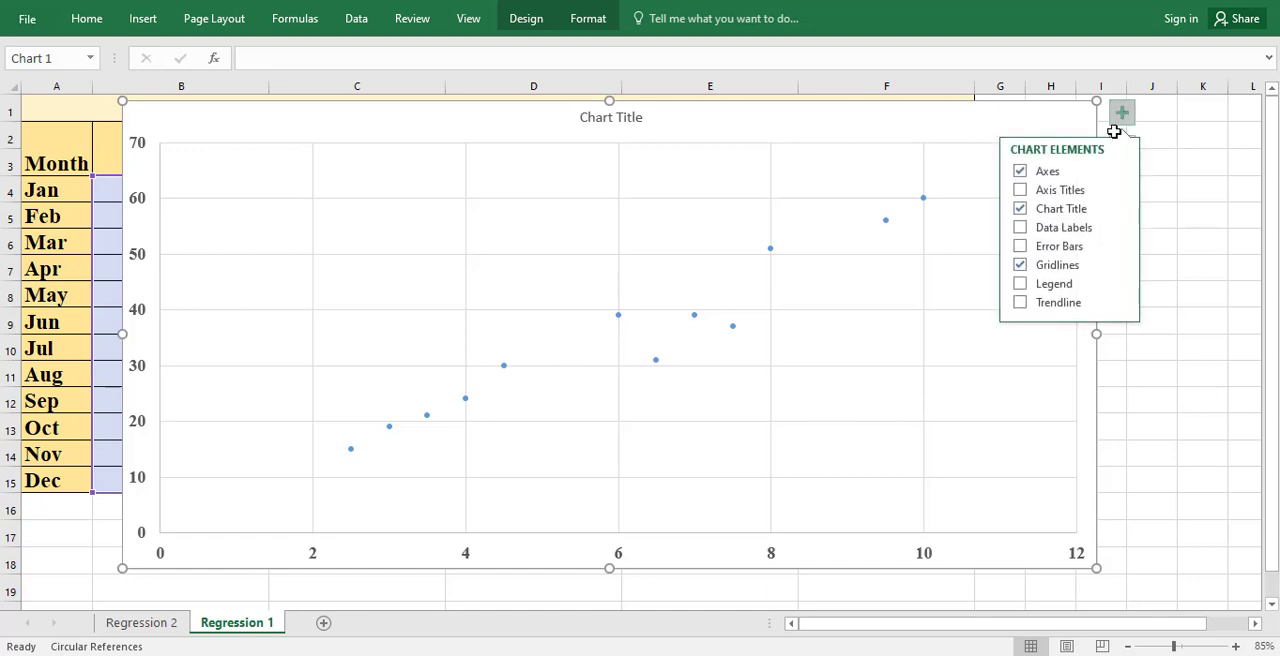
left_click(1068, 192)
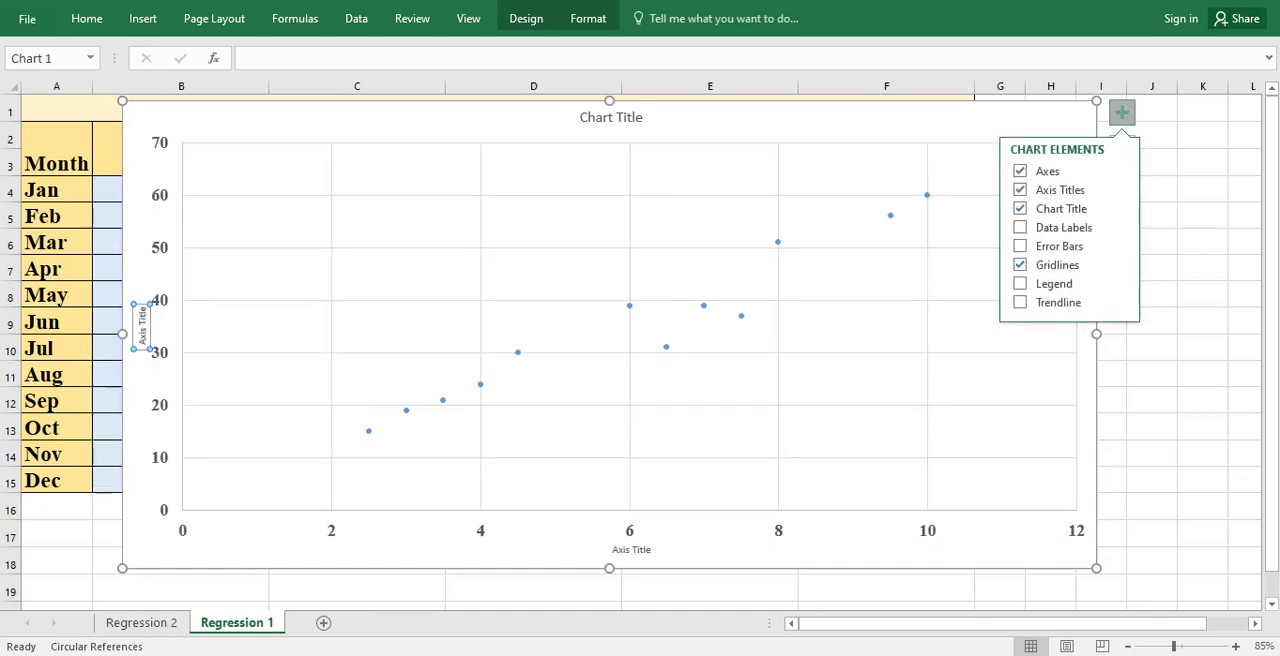
left_click(622, 552)
left_click(633, 549)
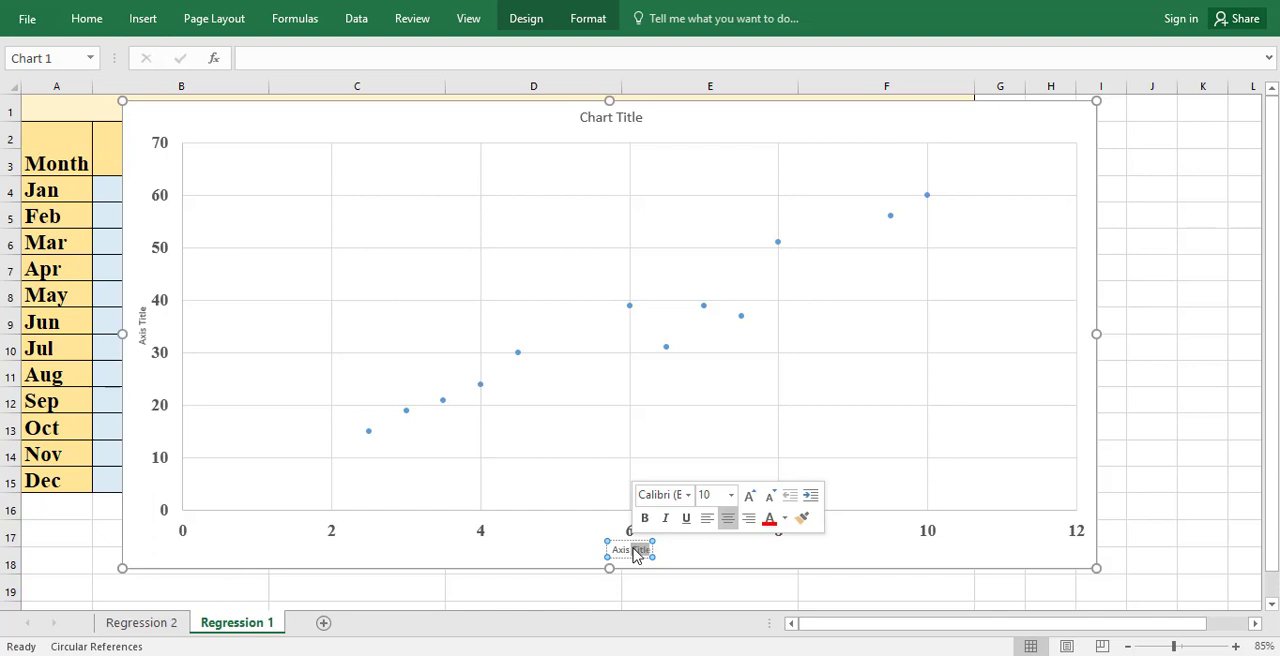
key("BackSpace")
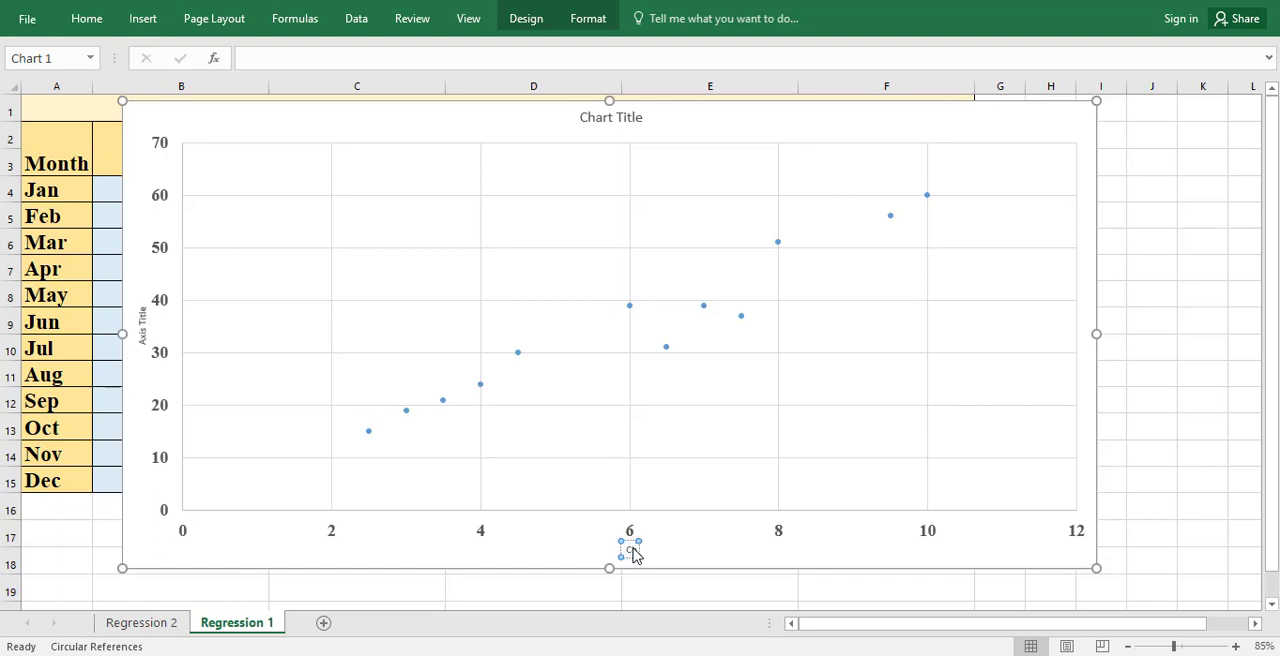
type("Chip conte")
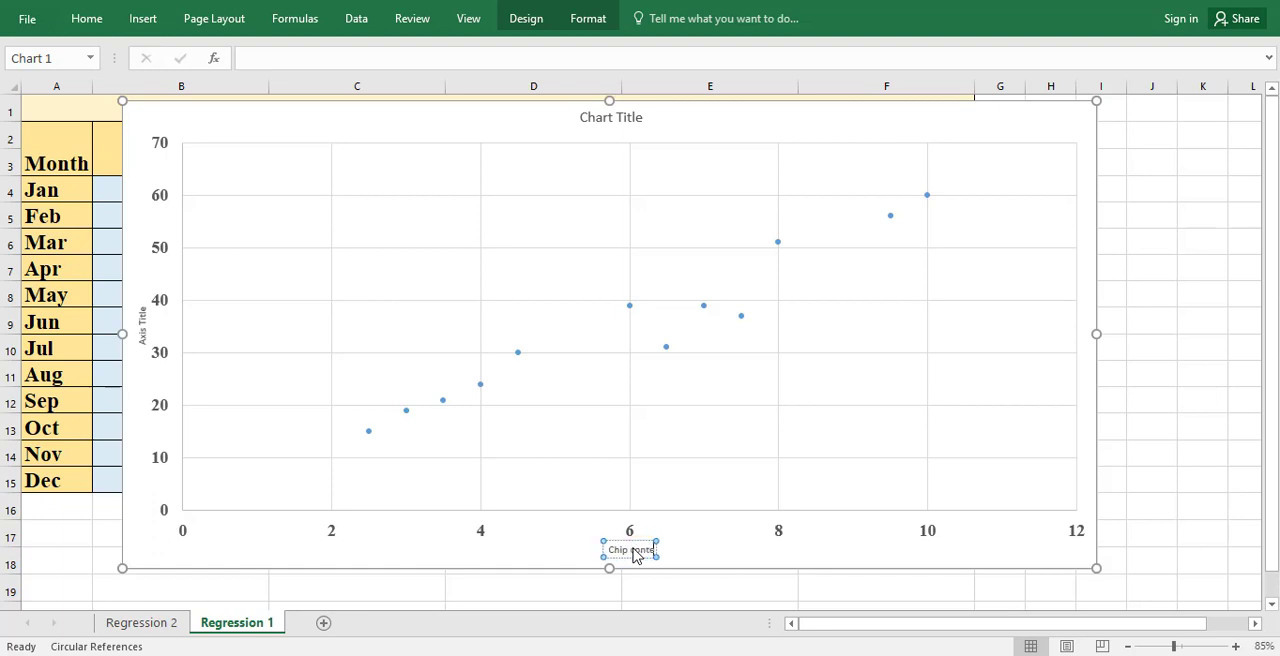
type("nt")
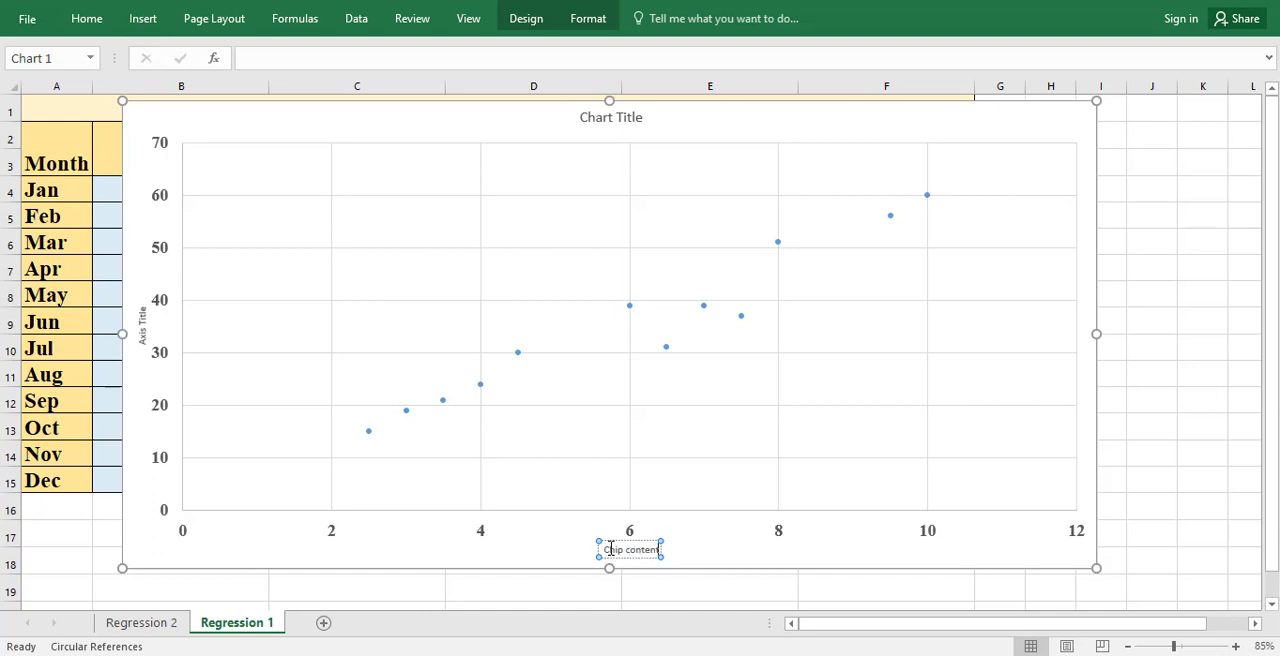
Step: Format the "Chip content" axis title in bold at font size 18
left_click_drag(603, 549, 660, 549)
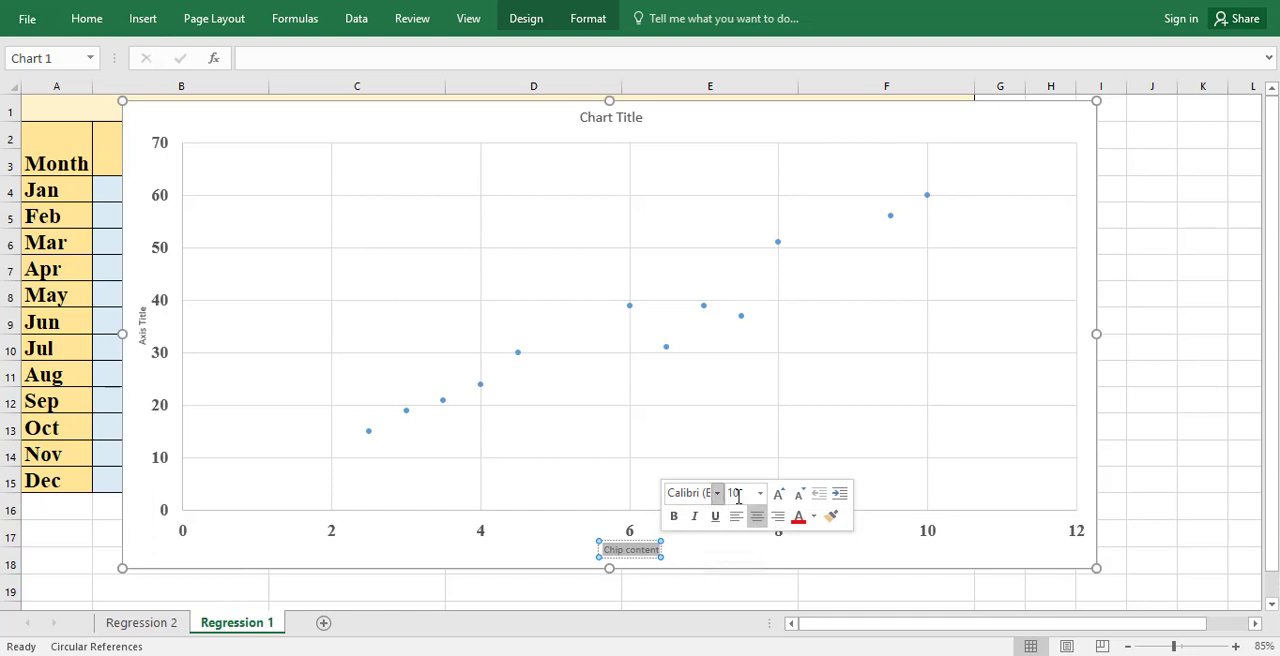
left_click(760, 493)
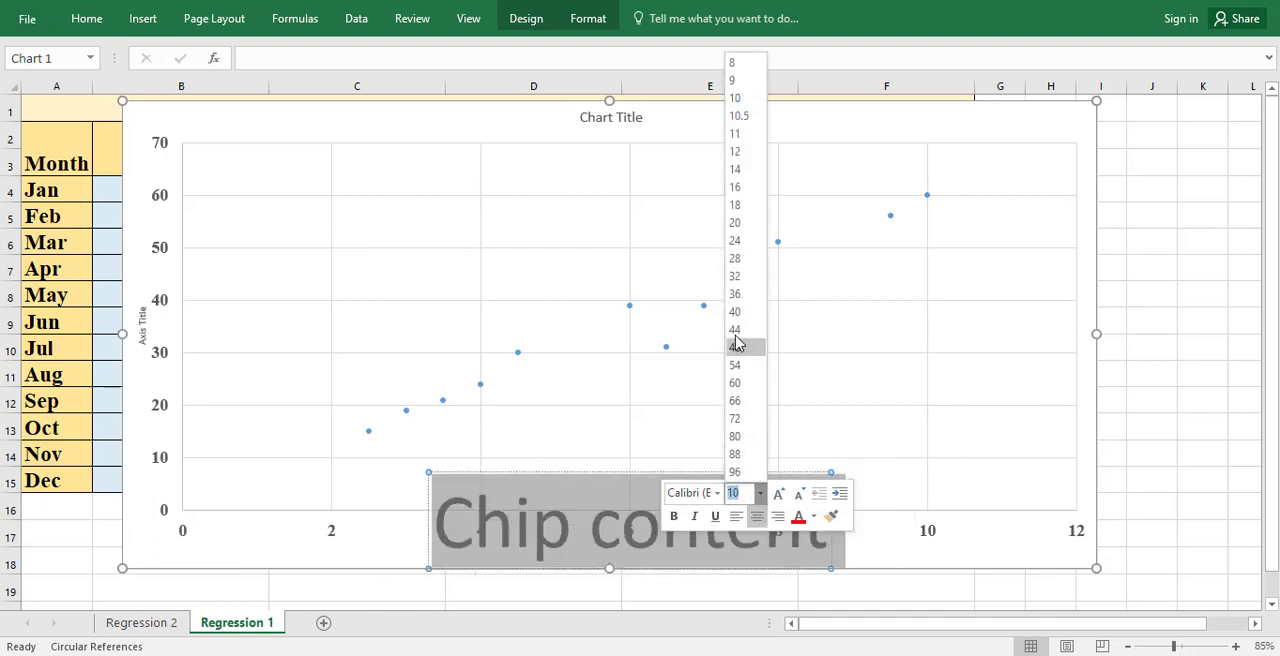
left_click(740, 204)
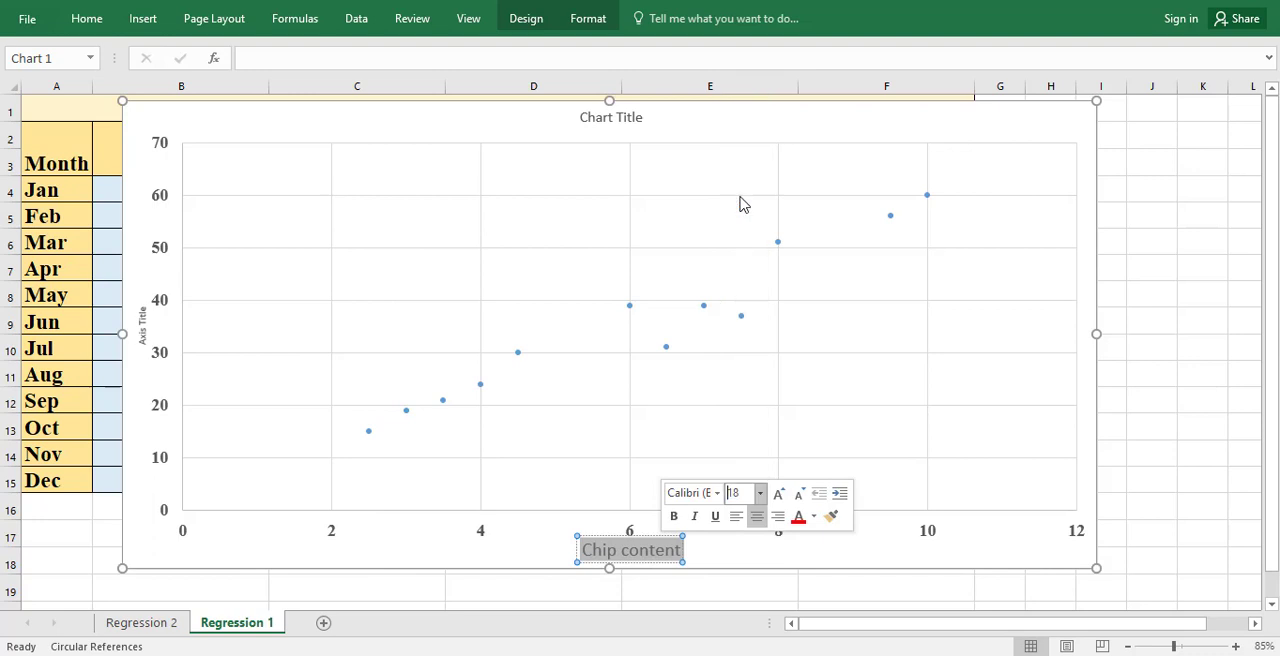
left_click(675, 516)
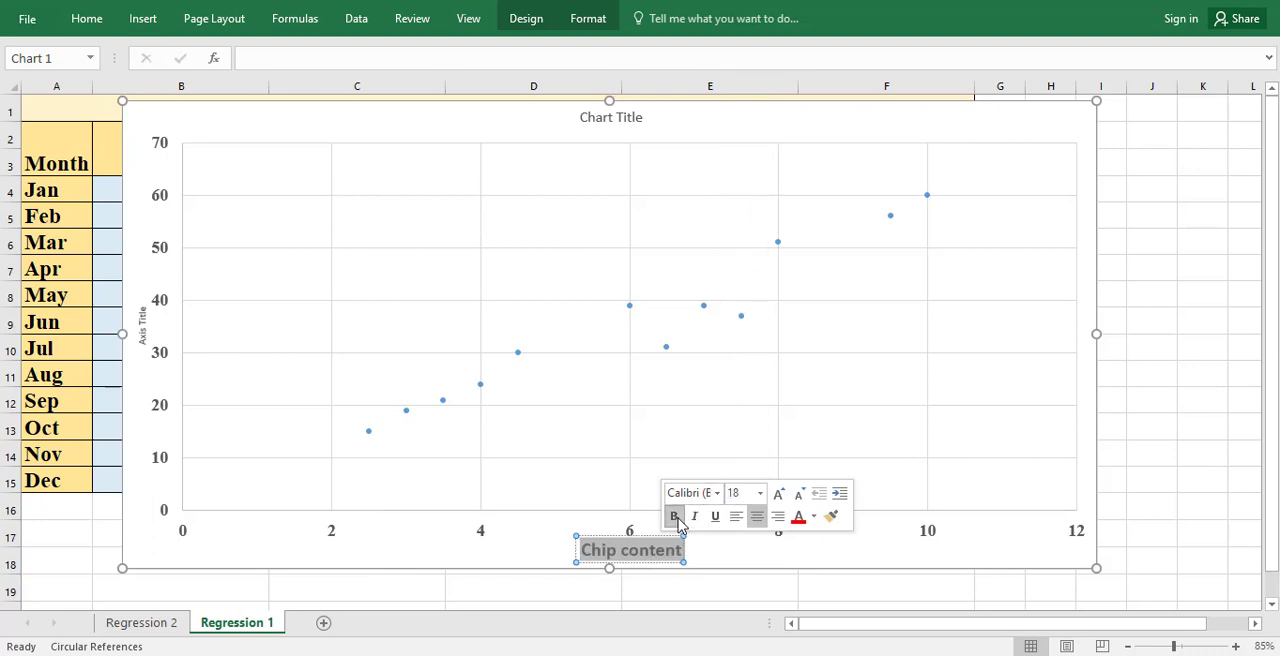
left_click(908, 458)
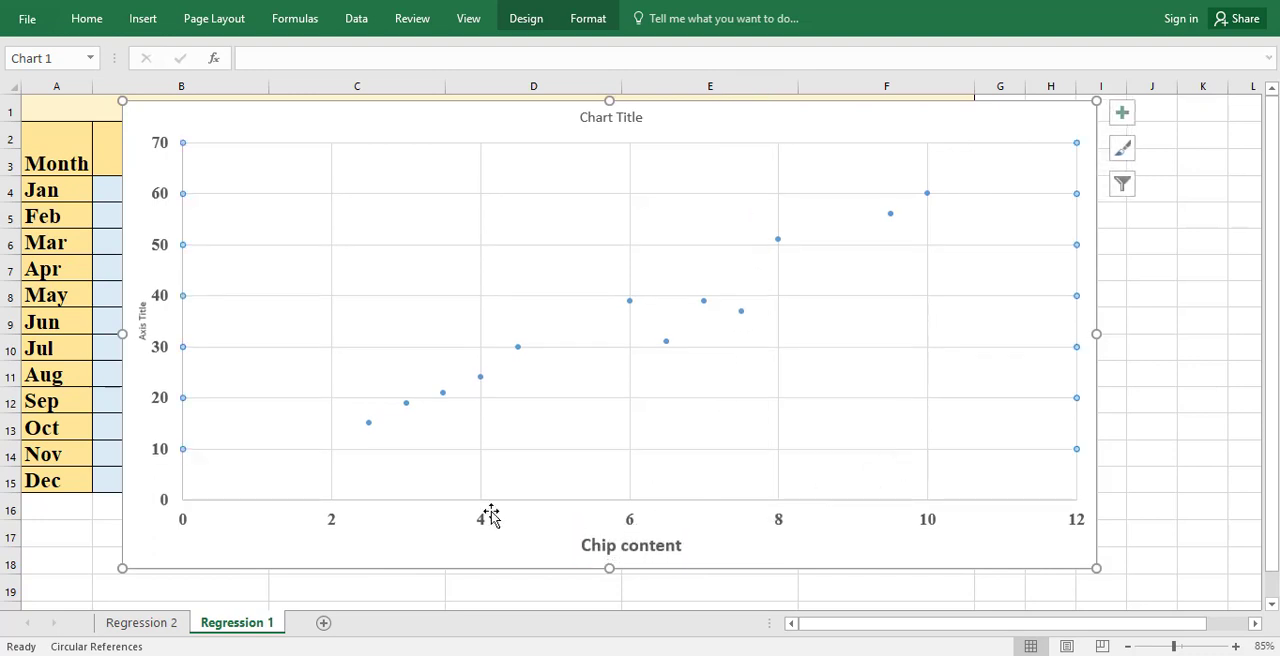
Step: Replace the vertical axis title's text with "Total Ice crem sales"
triple_click(144, 324)
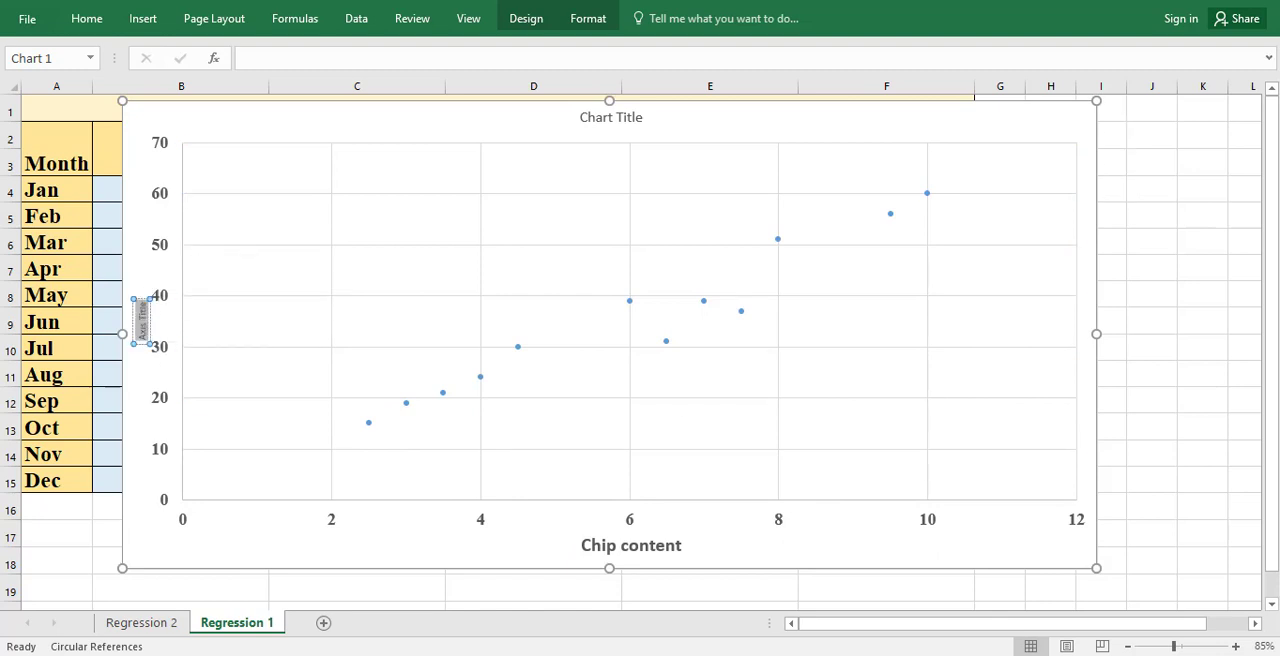
type("Total")
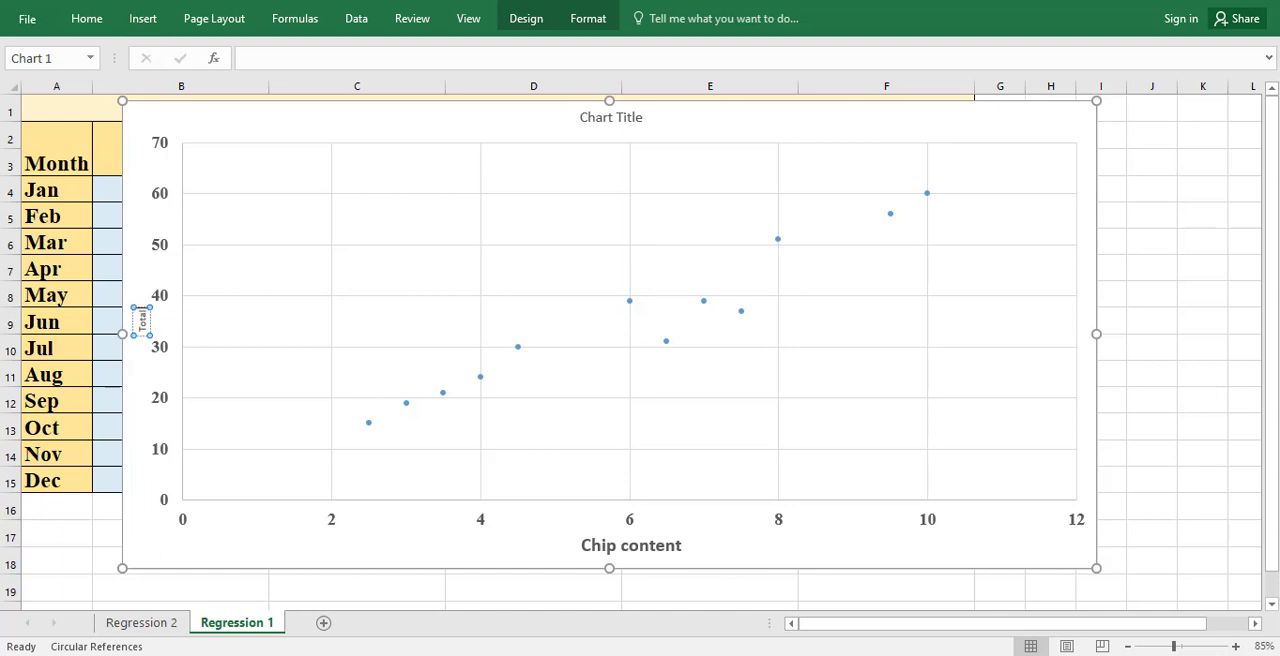
type(" Ice crem sales")
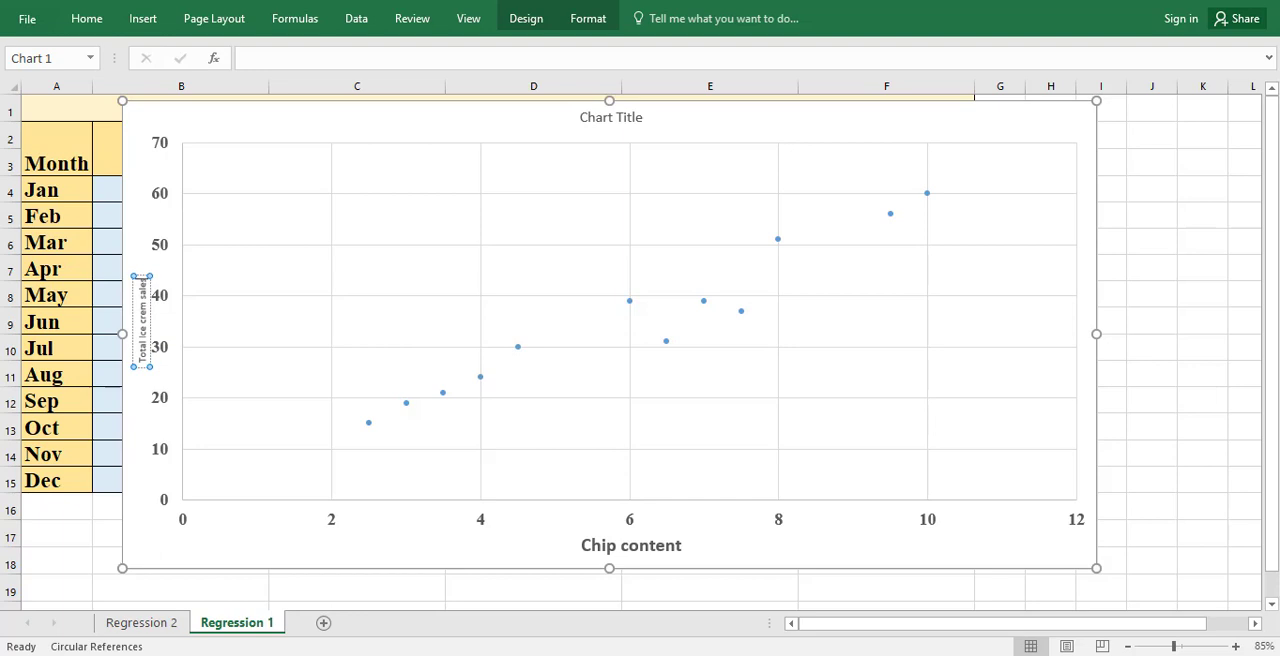
Step: Format the whole vertical axis title "Total Ice crem sales" in bold Times New Roman at font size 16
key("ctrl+a")
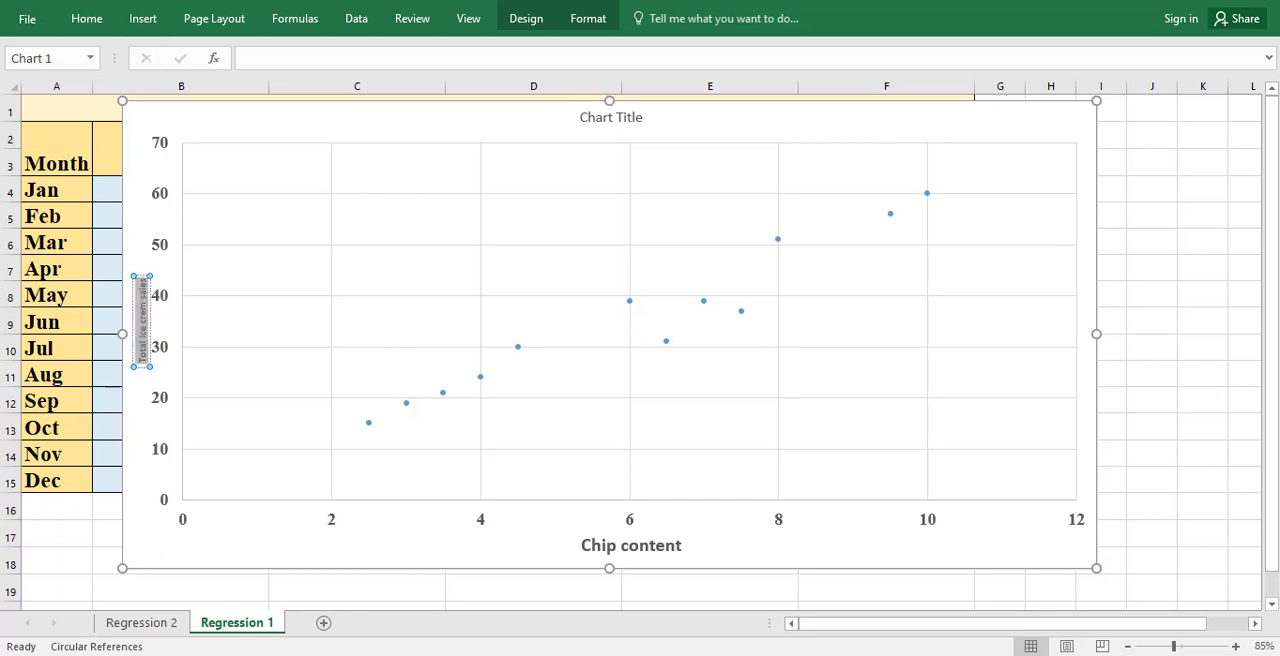
double_click(144, 350)
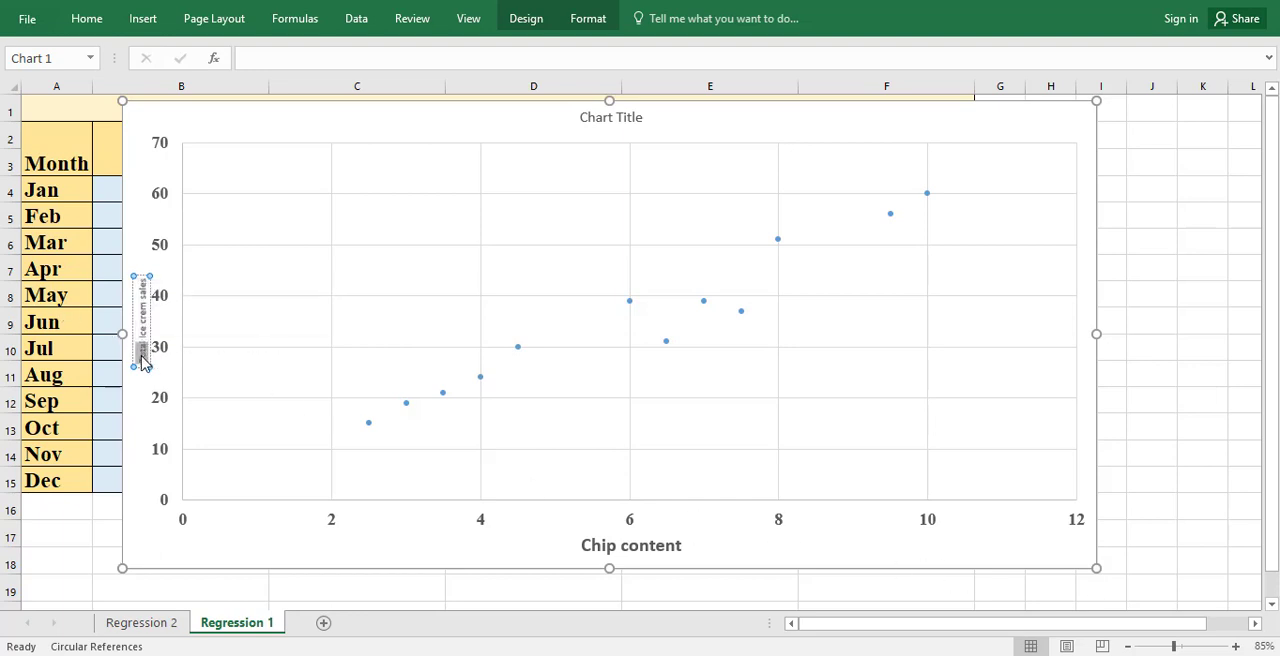
left_click_drag(142, 340, 141, 280)
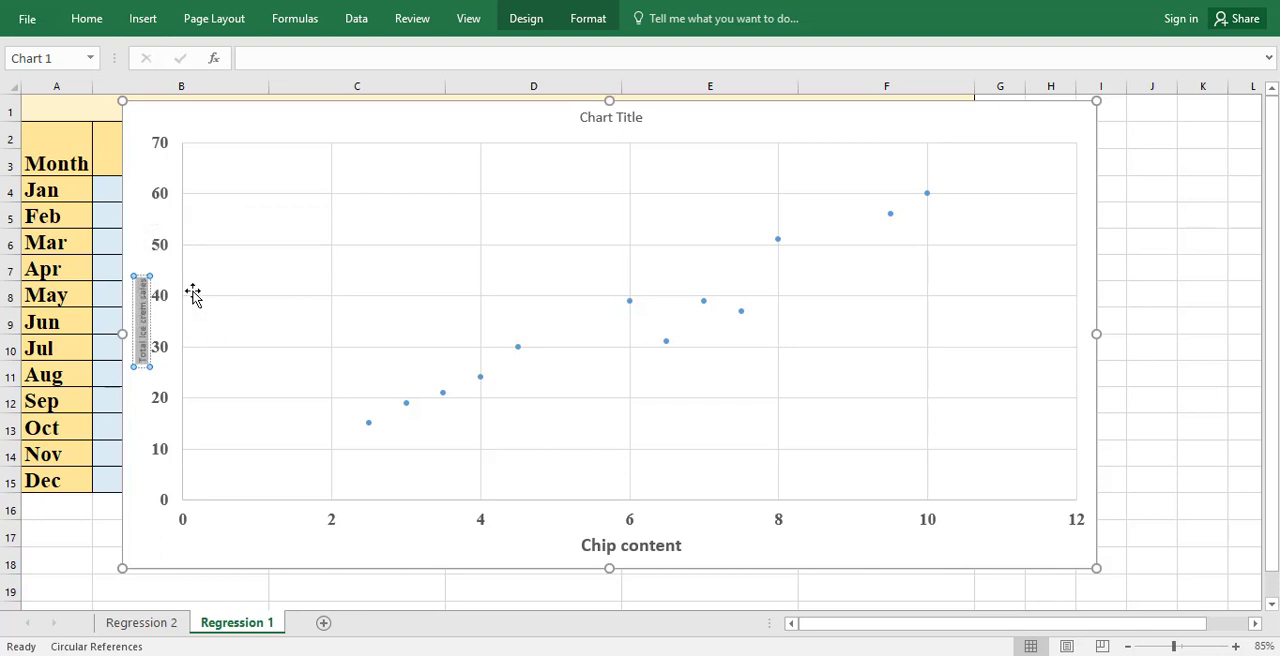
right_click(142, 295)
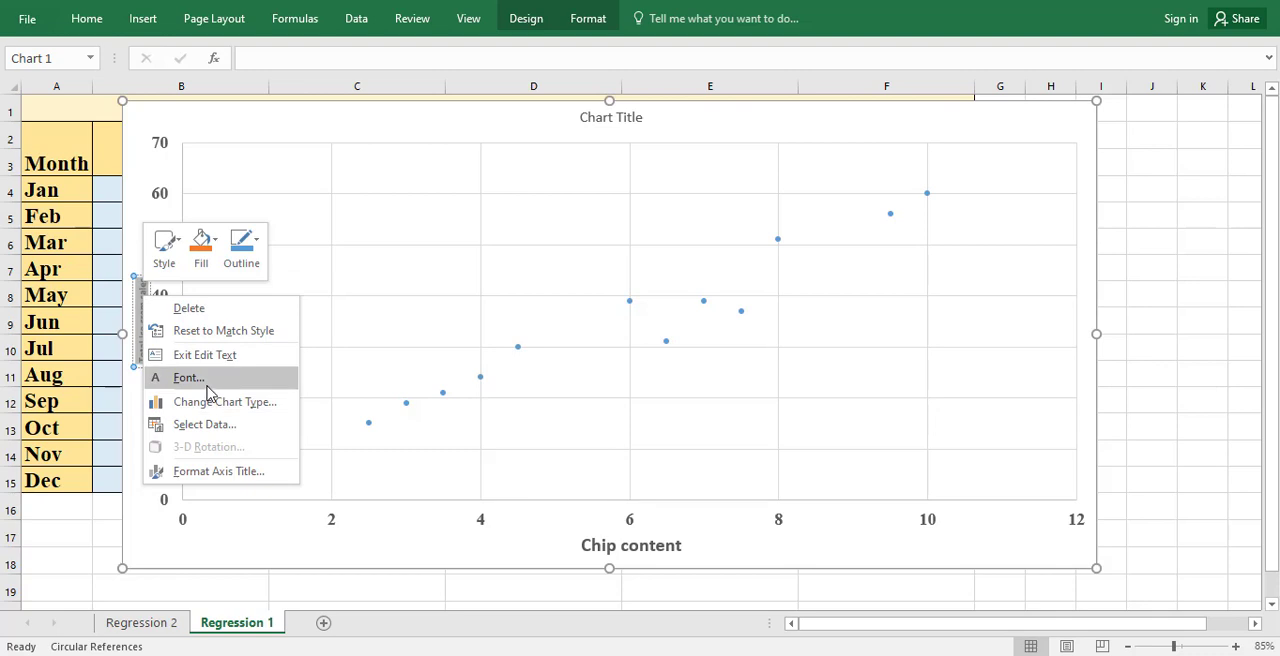
left_click(195, 378)
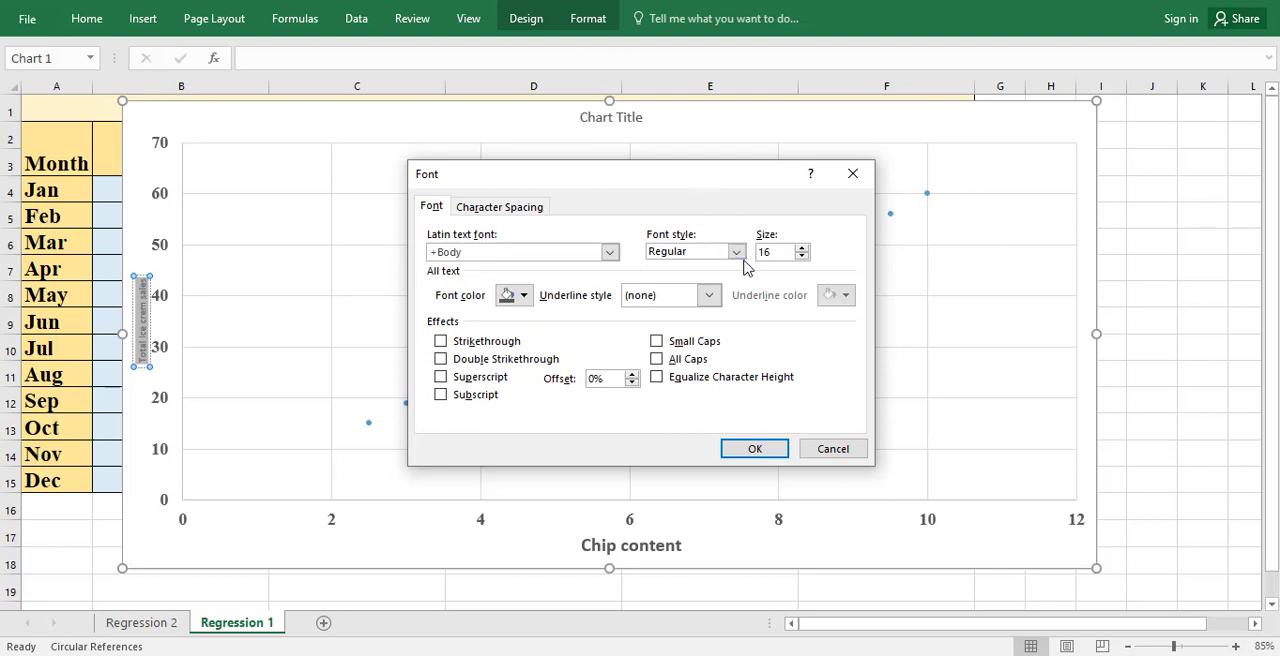
left_click(737, 252)
left_click(690, 303)
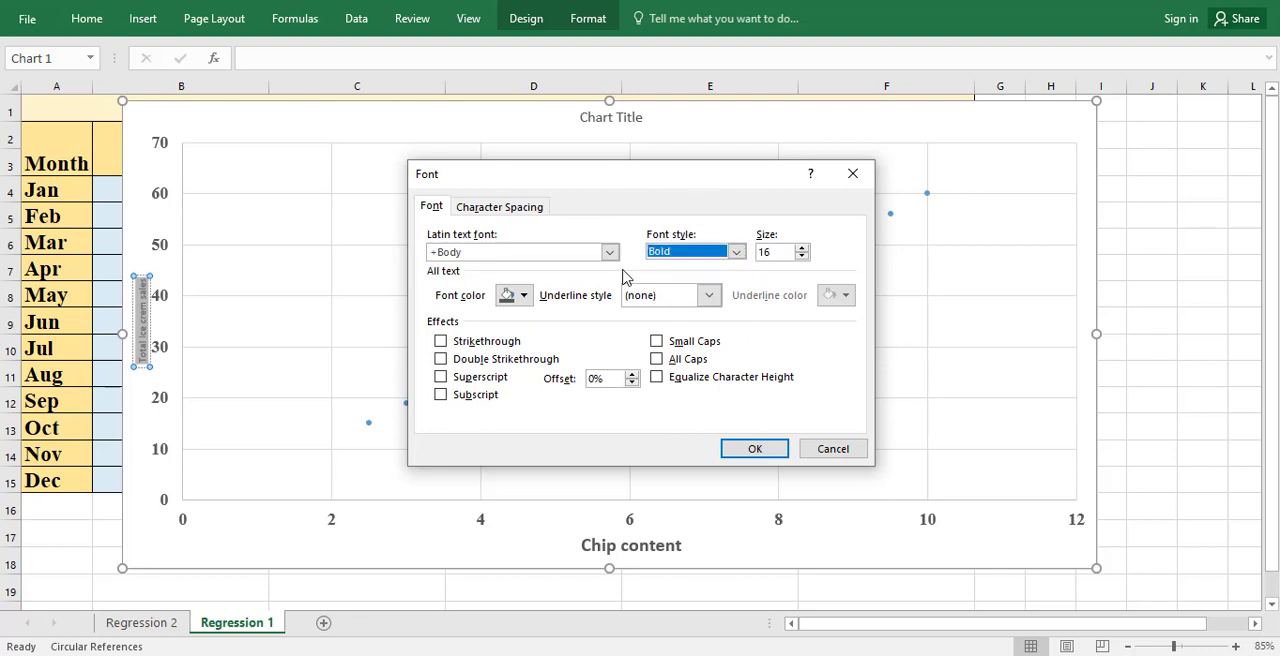
left_click(607, 255)
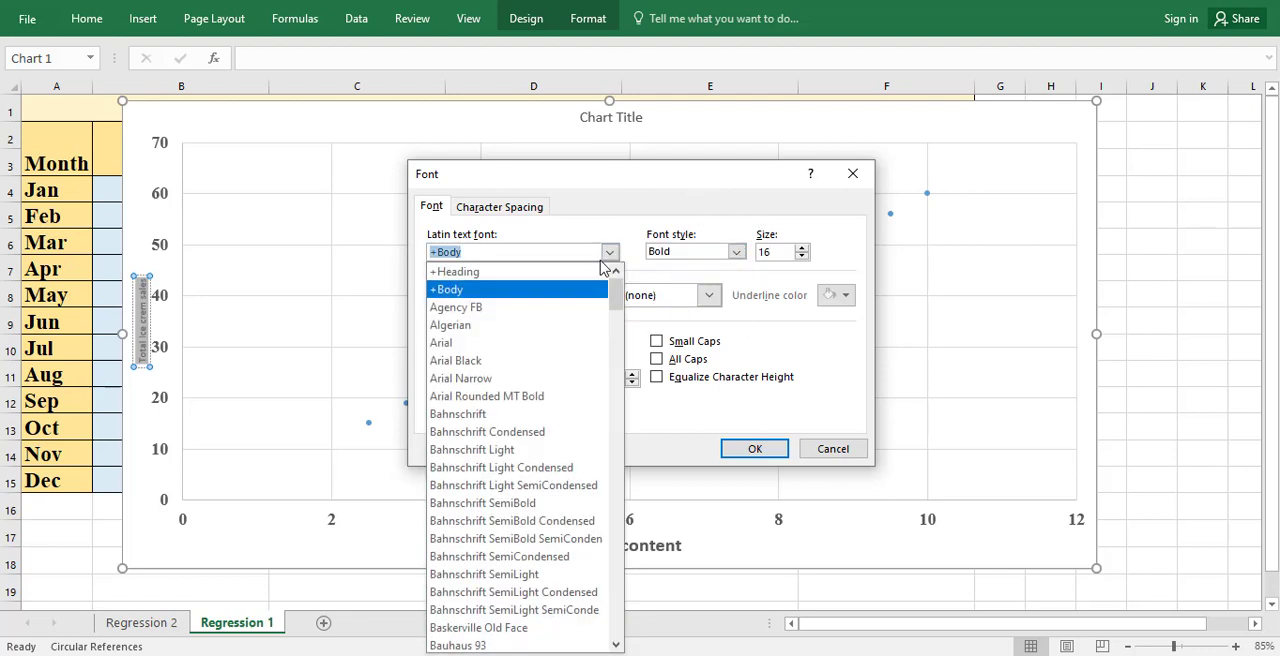
type("Times New Roman")
left_click(607, 254)
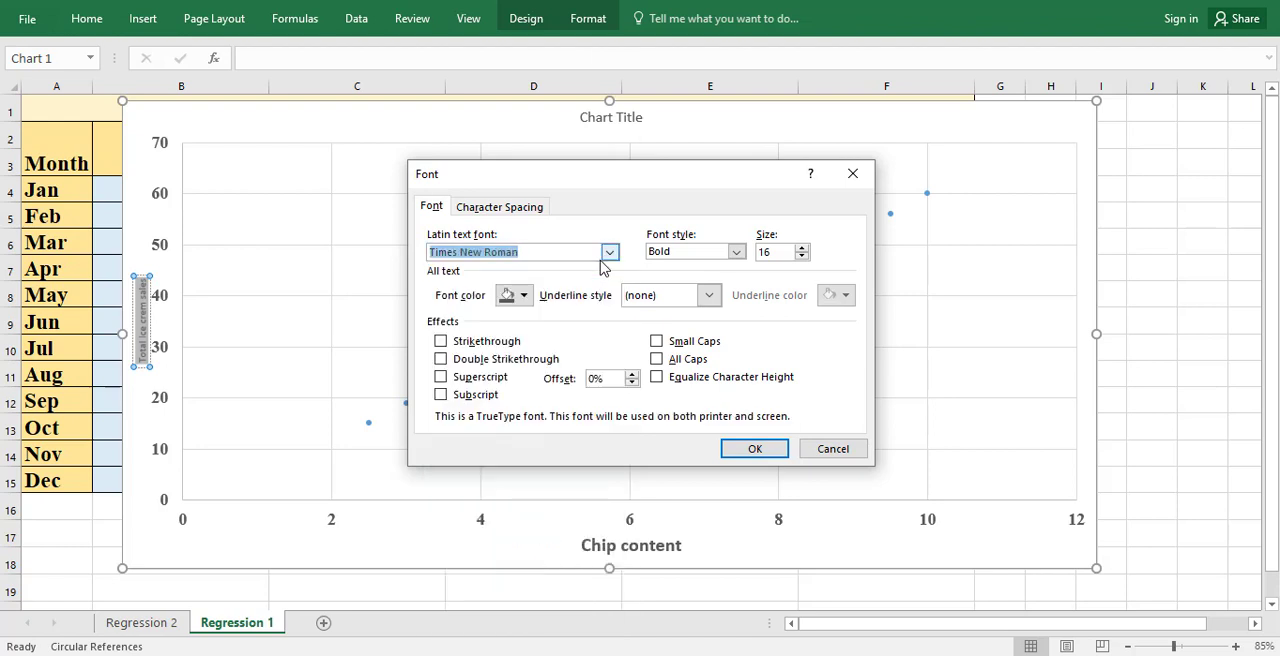
left_click(750, 448)
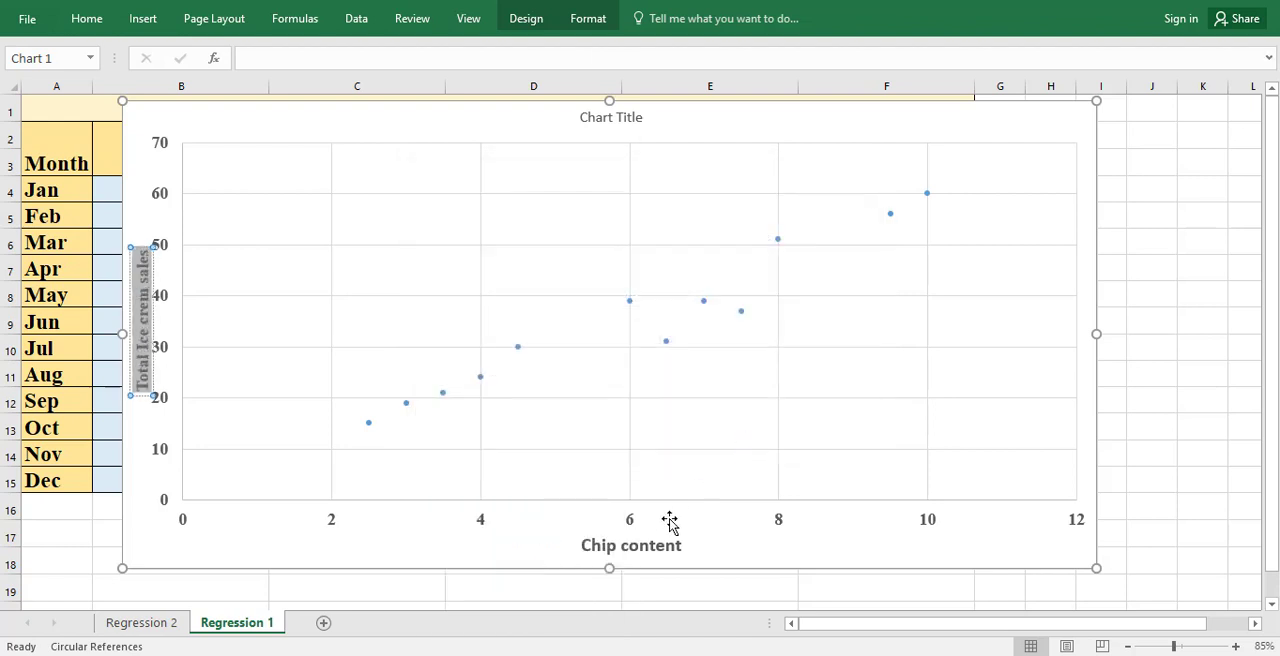
Step: Change the font of the "Chip content" axis title to Times New Roman
left_click(654, 556)
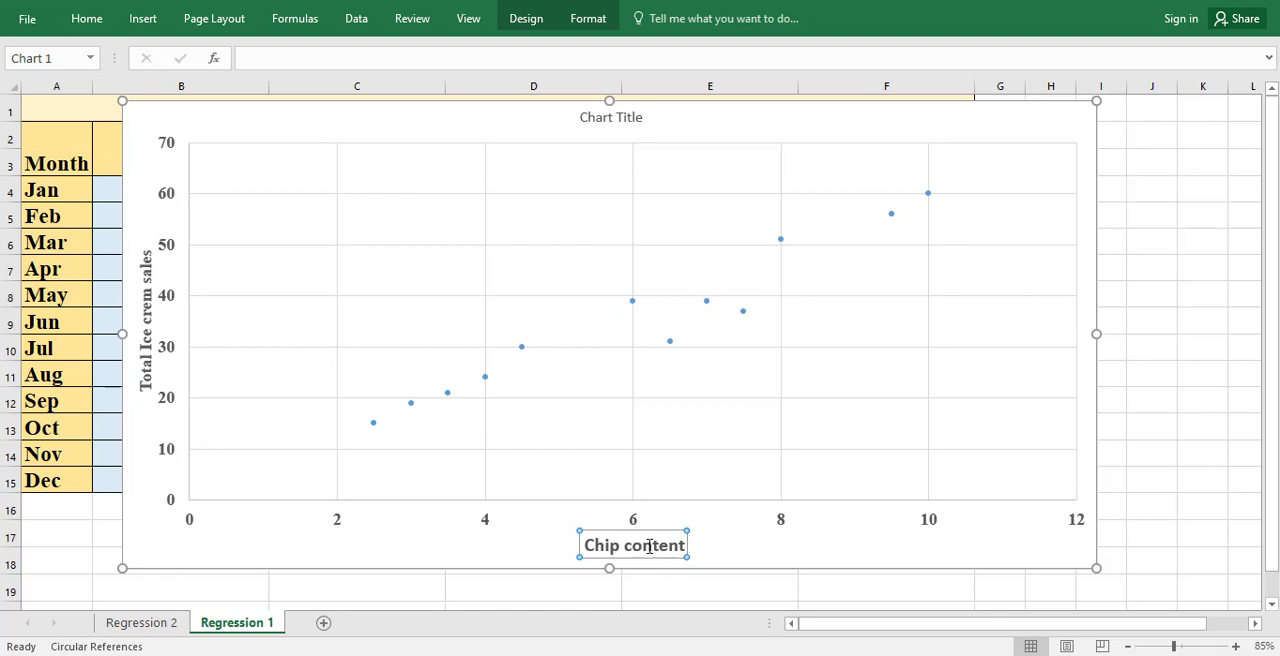
triple_click(649, 546)
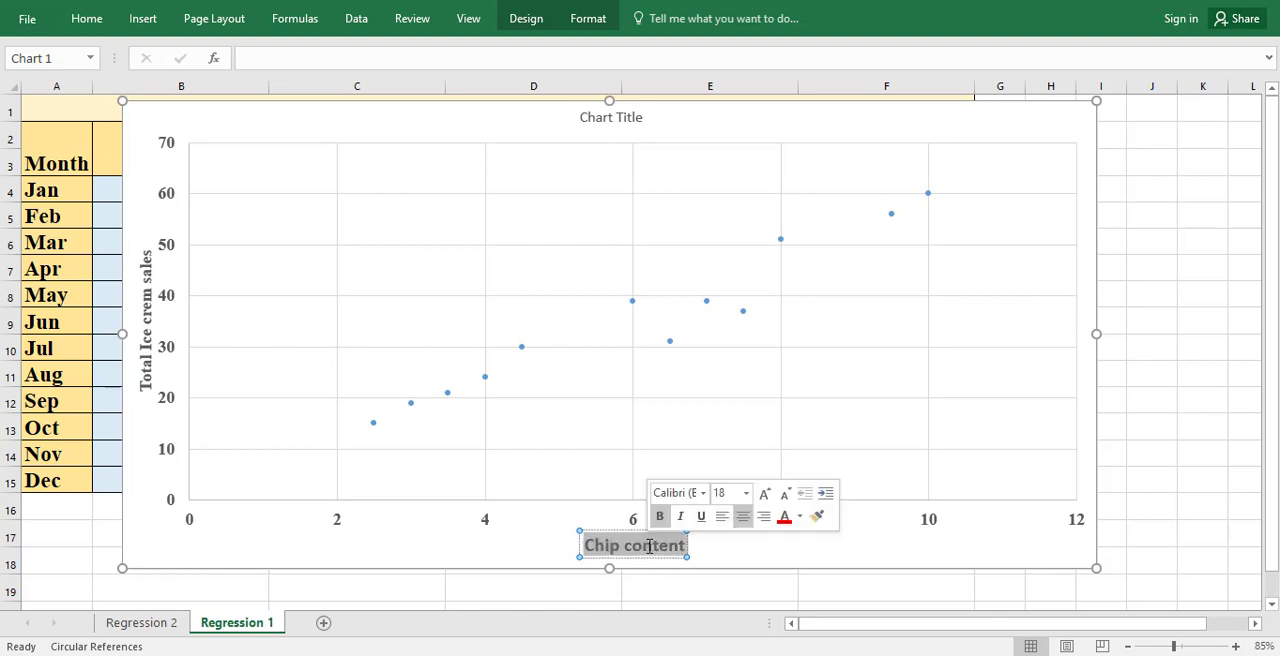
left_click(703, 500)
type("Times Ne")
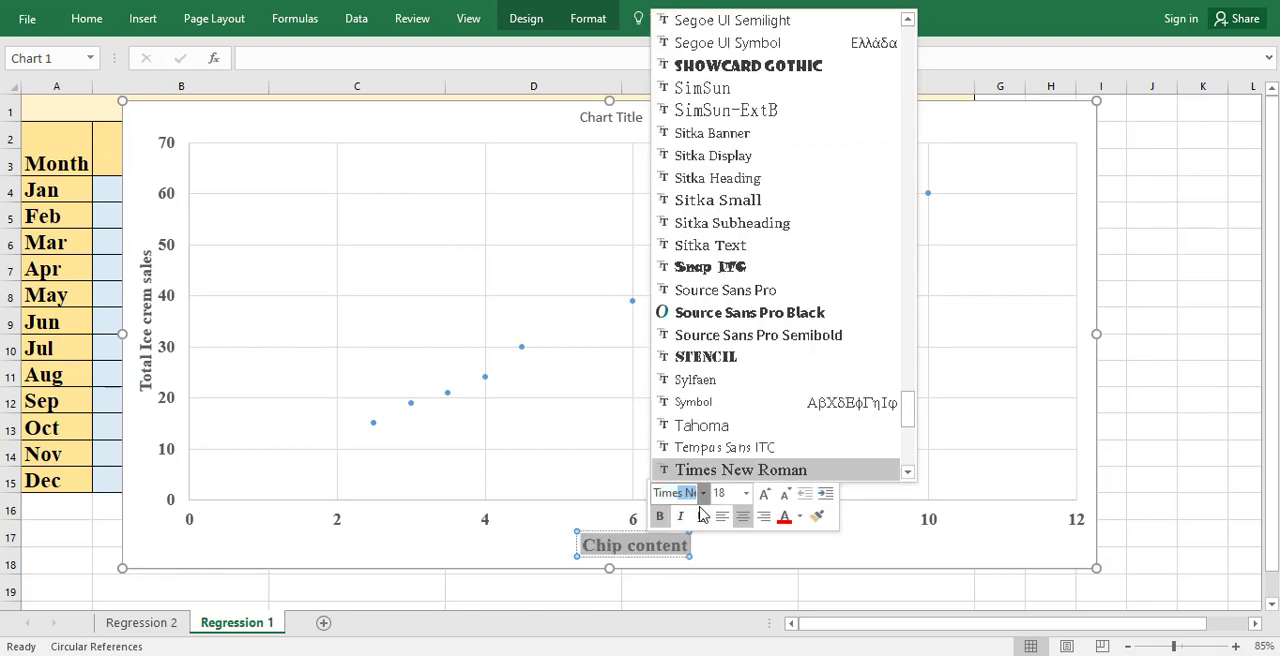
key("Return")
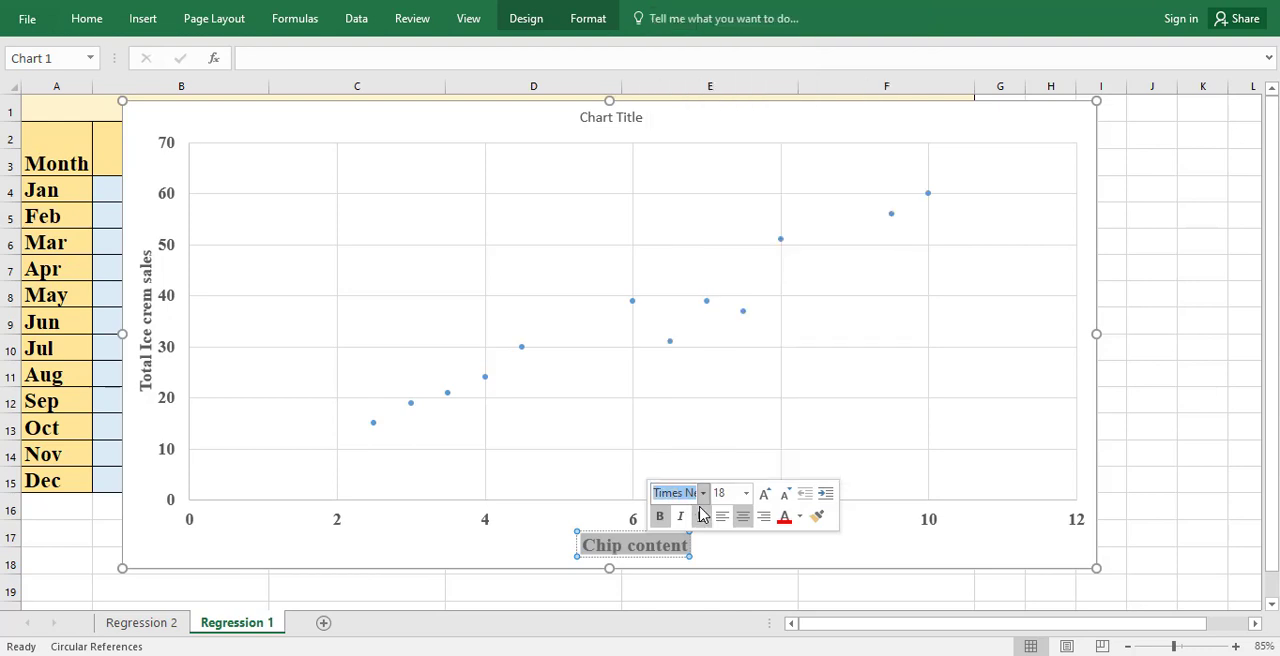
left_click(803, 553)
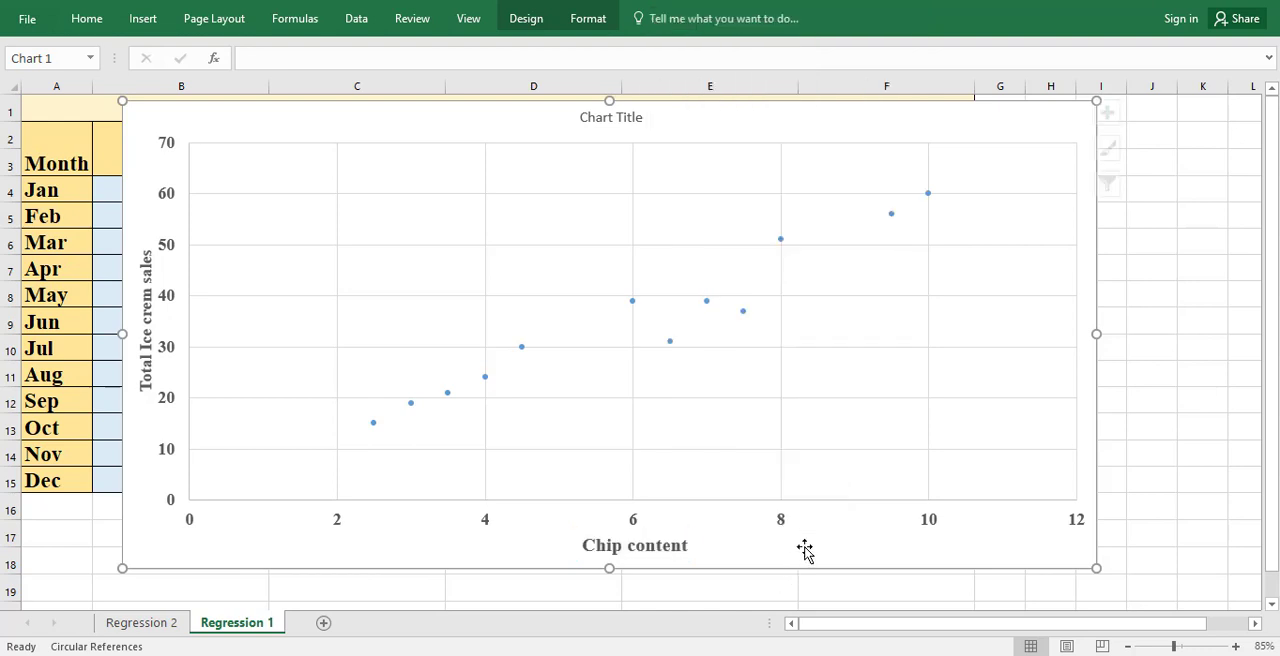
Step: Replace the chart title's text with "Analysis for Icream sales" and close the formatting pane
left_click(620, 118)
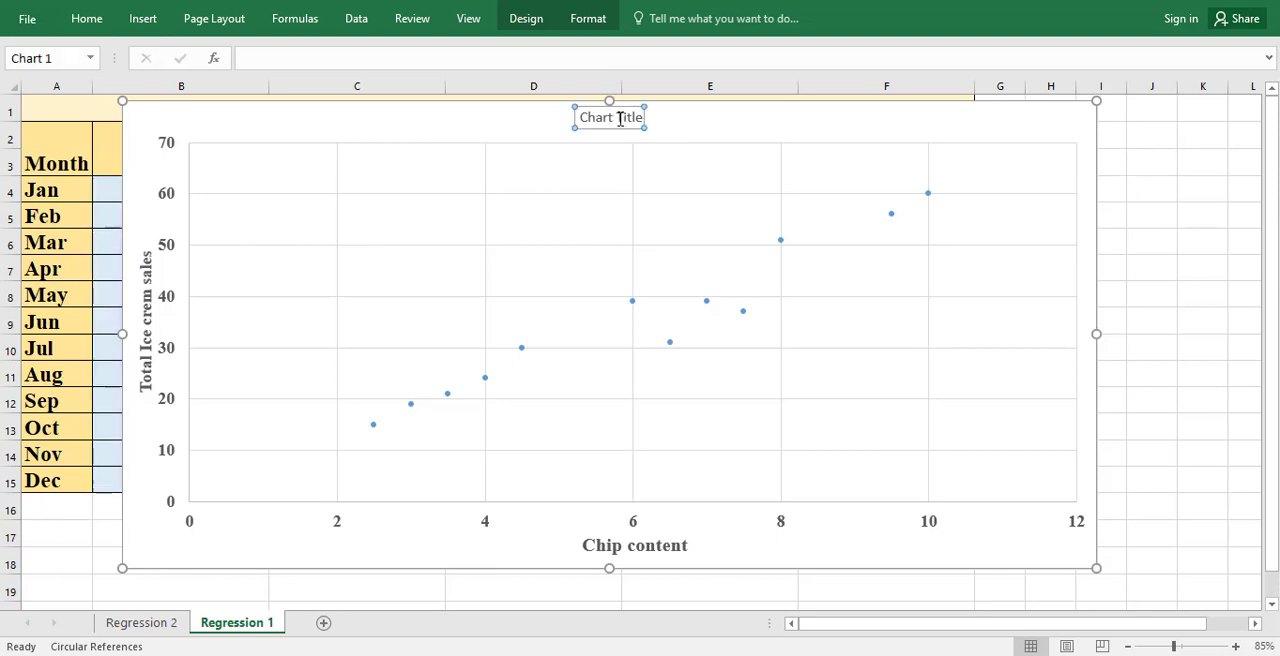
double_click(620, 118)
triple_click(620, 118)
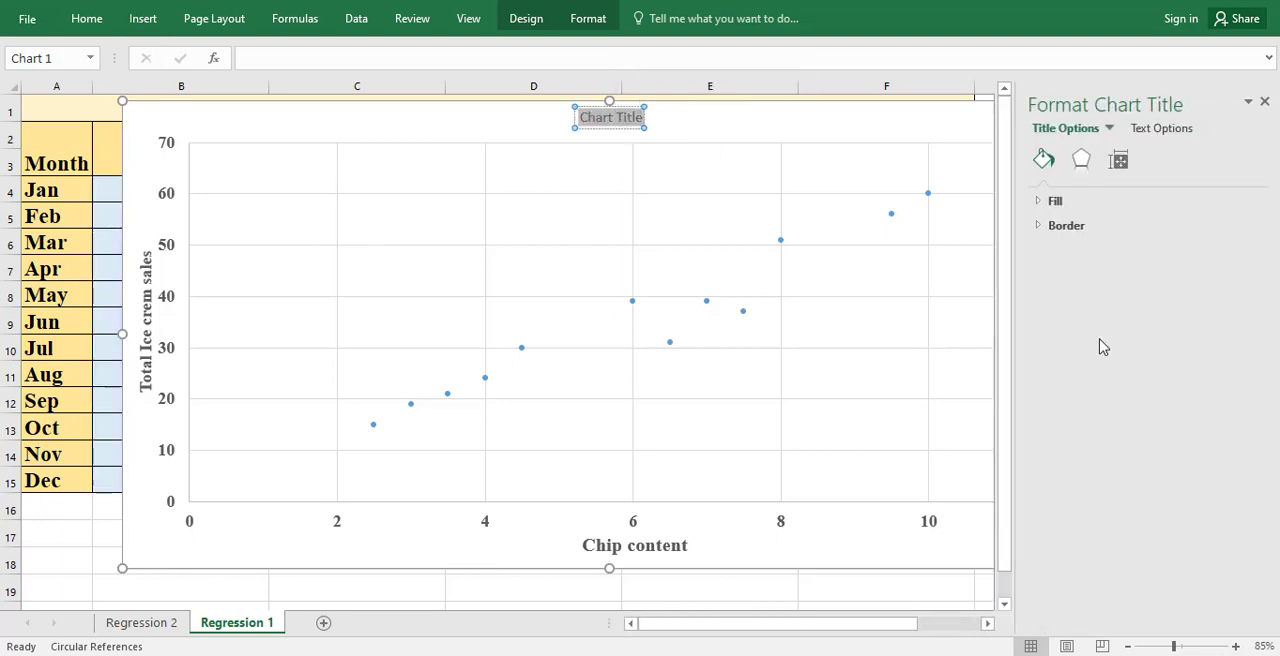
type("An")
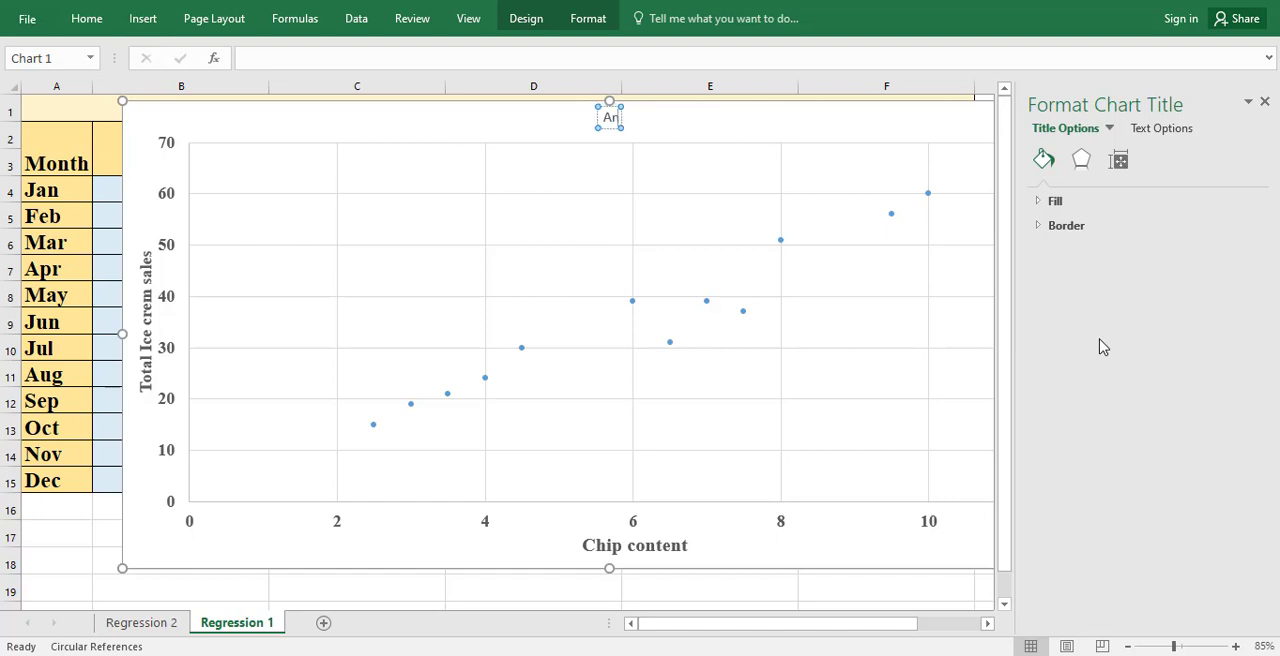
type("alys")
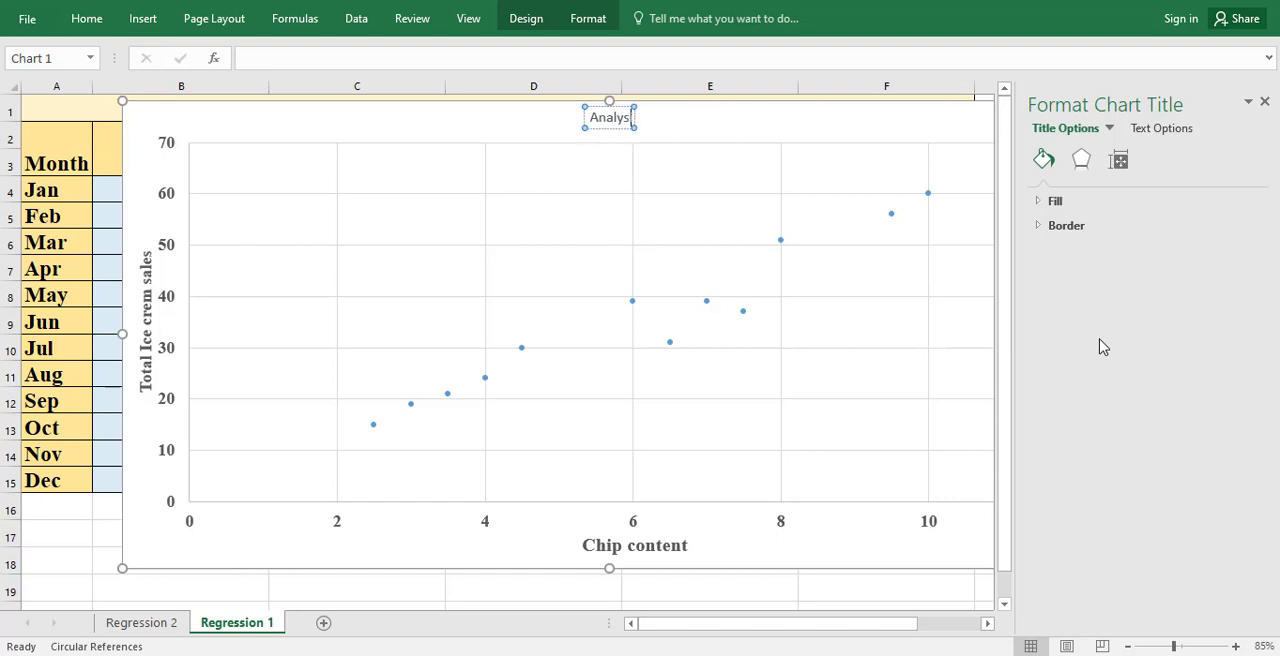
type("is for")
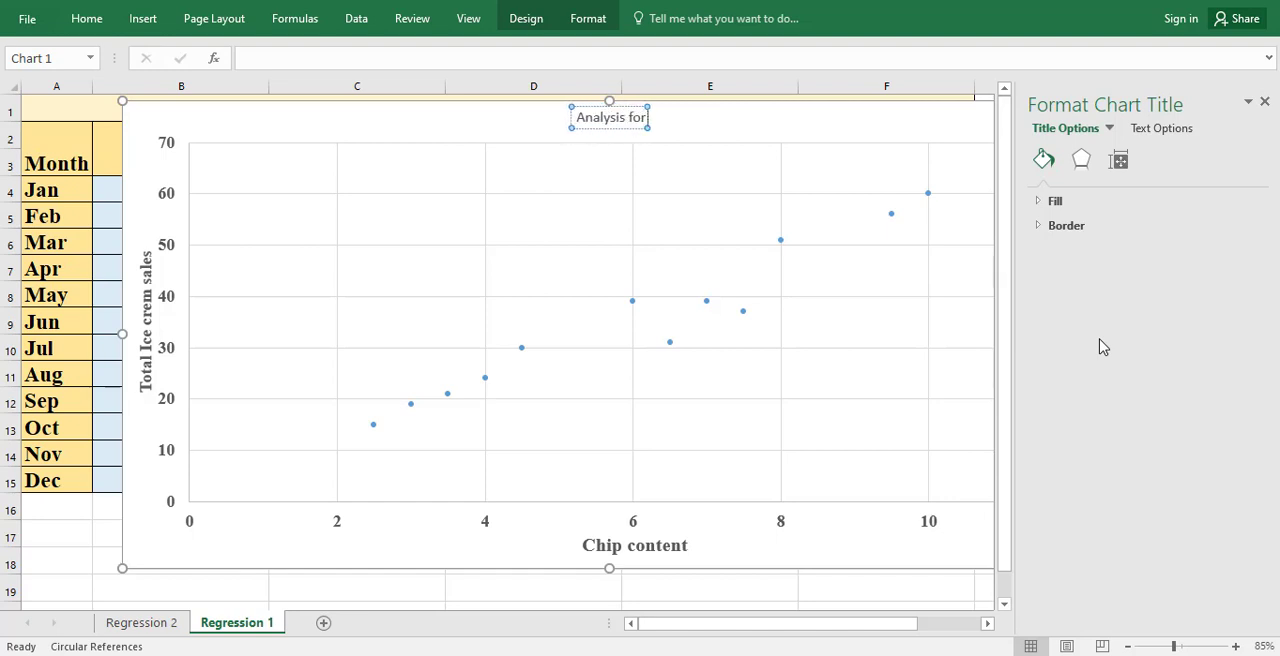
type(" Icrea")
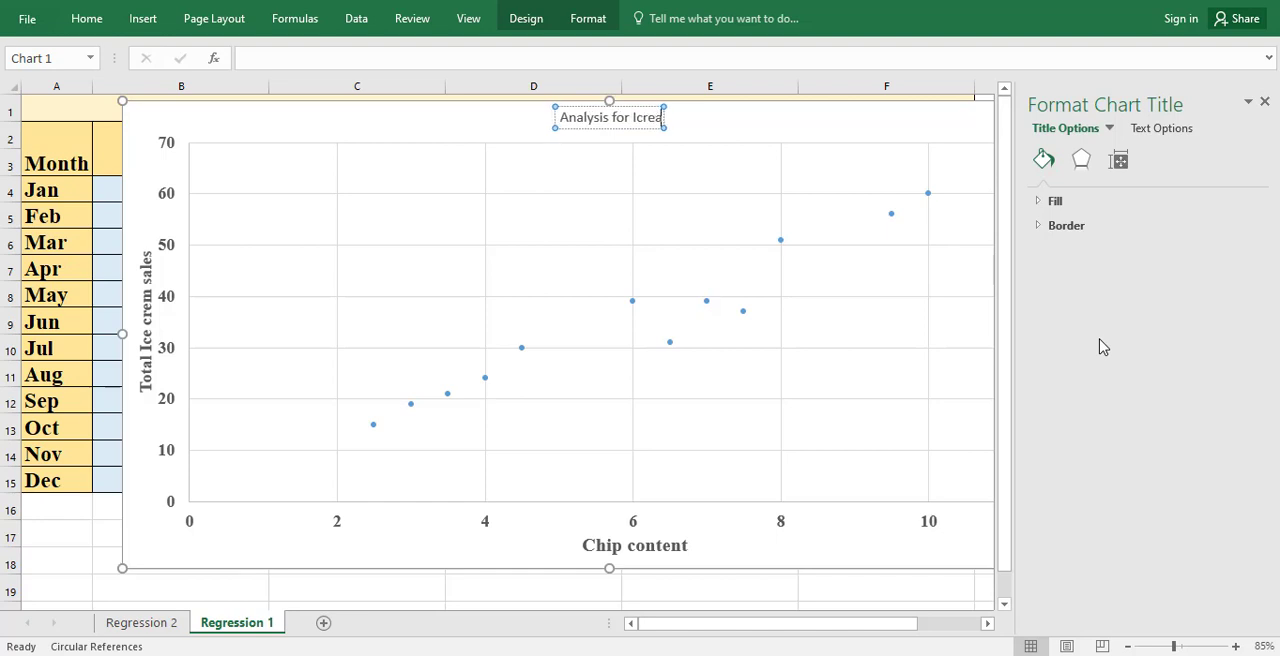
type("m sale")
type("s")
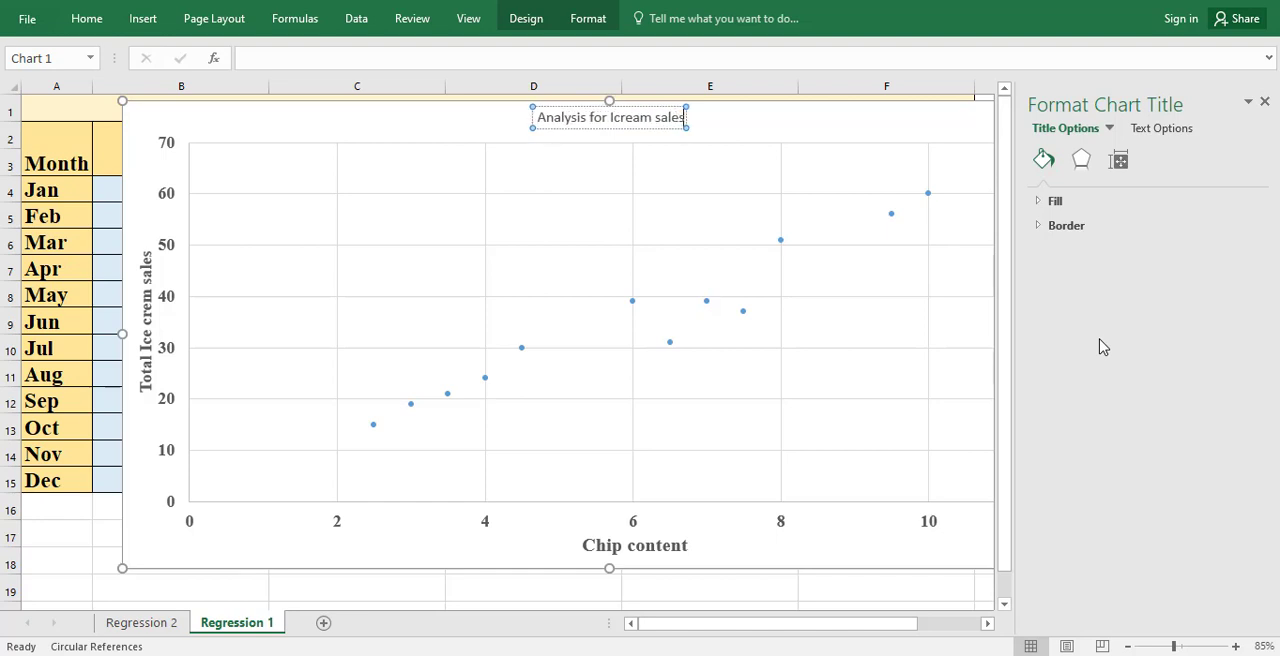
left_click(894, 380)
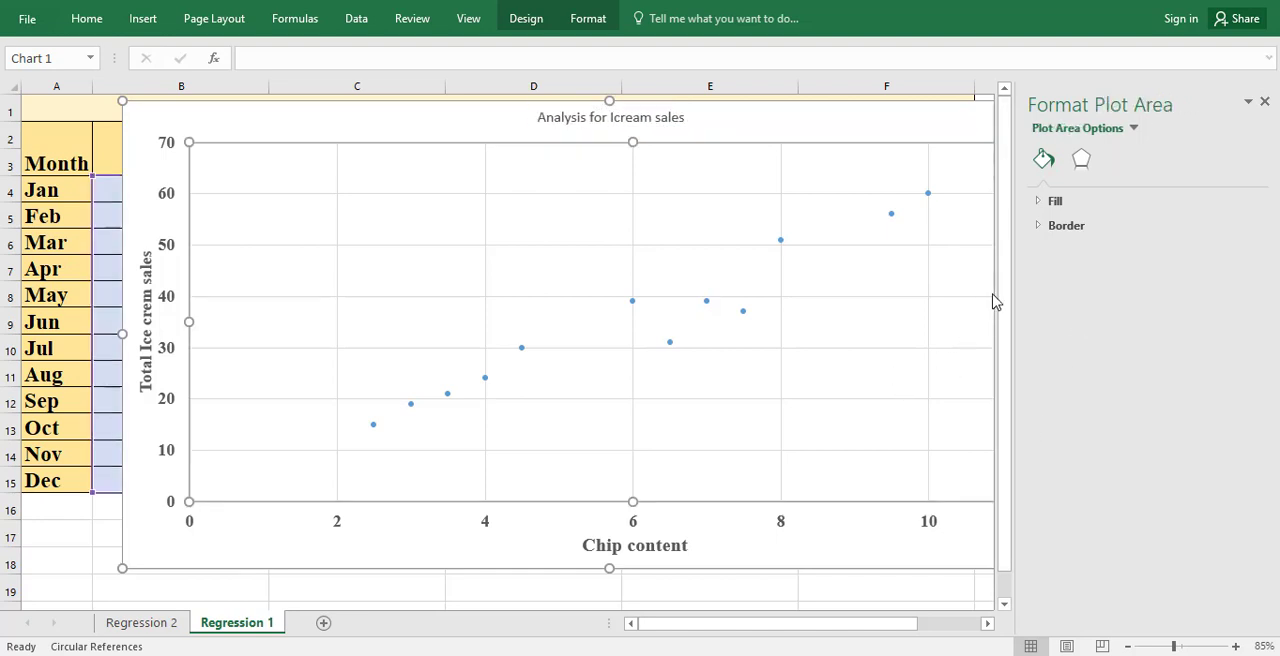
left_click(1264, 103)
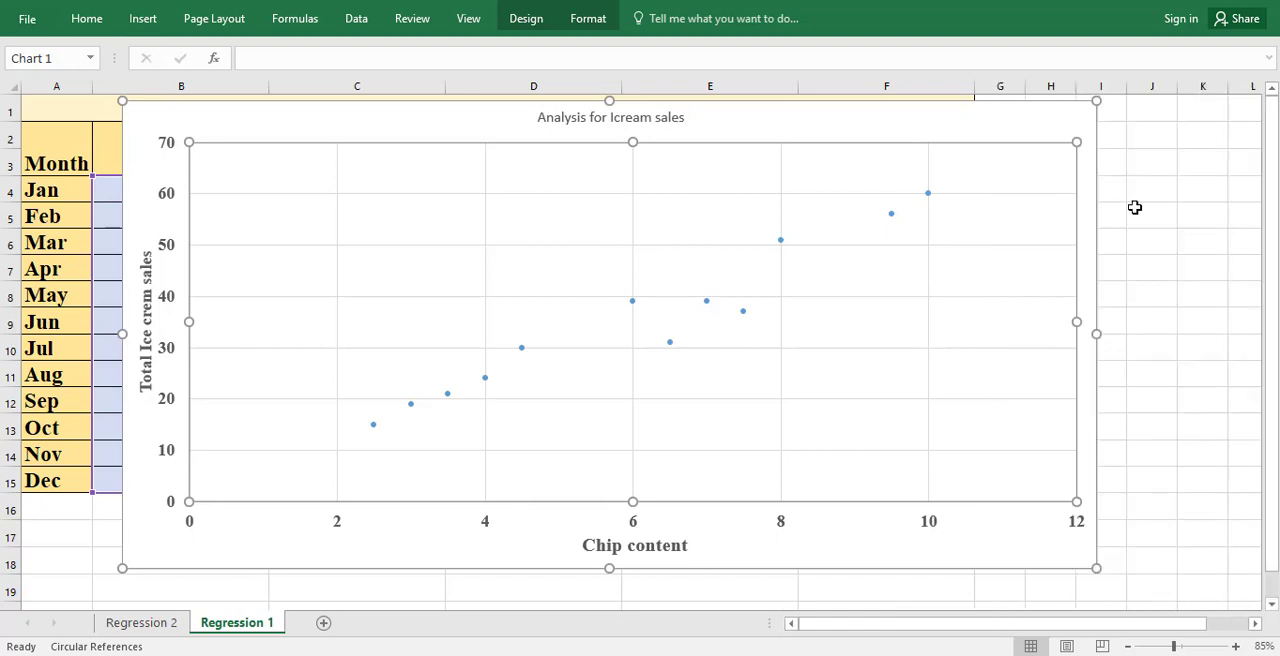
Step: Delete the horizontal and vertical major gridlines from the scatter chart
left_click(1051, 195)
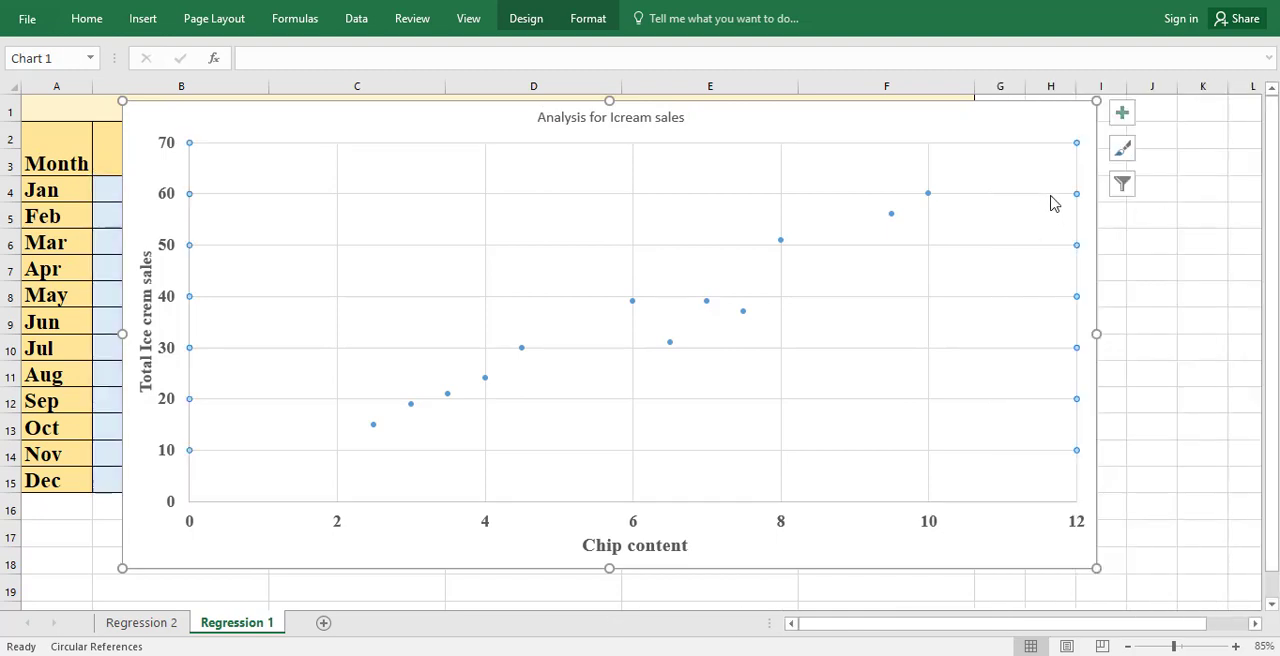
key("Delete")
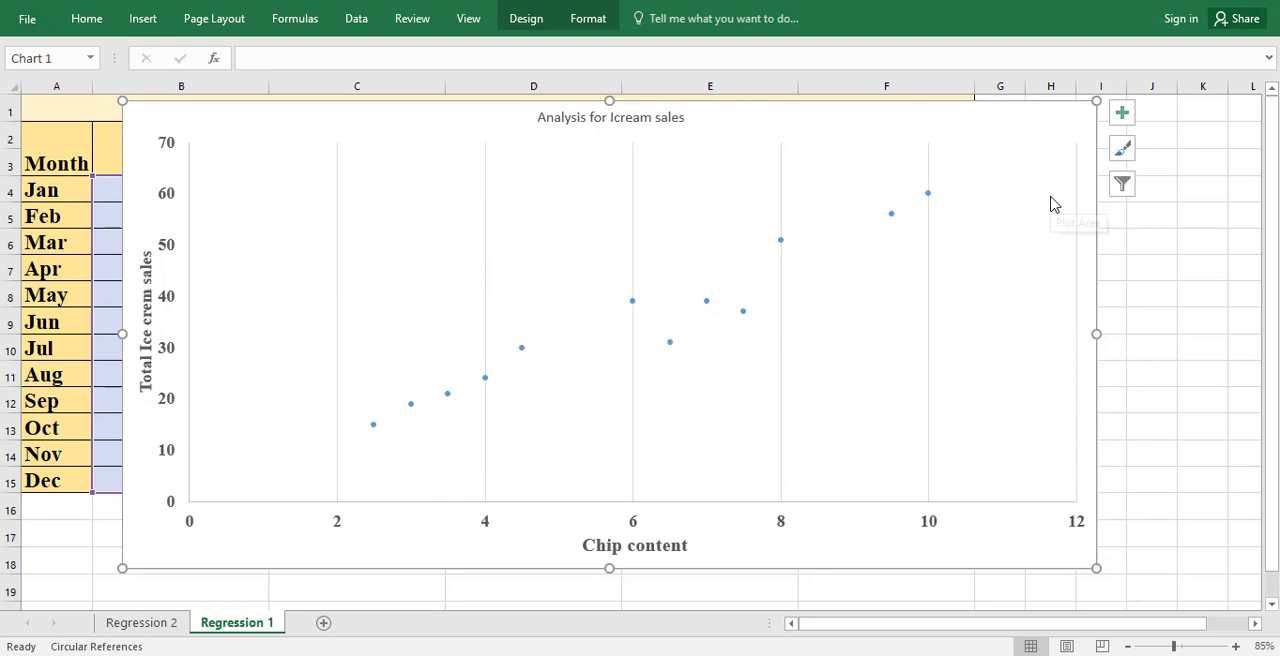
left_click(930, 248)
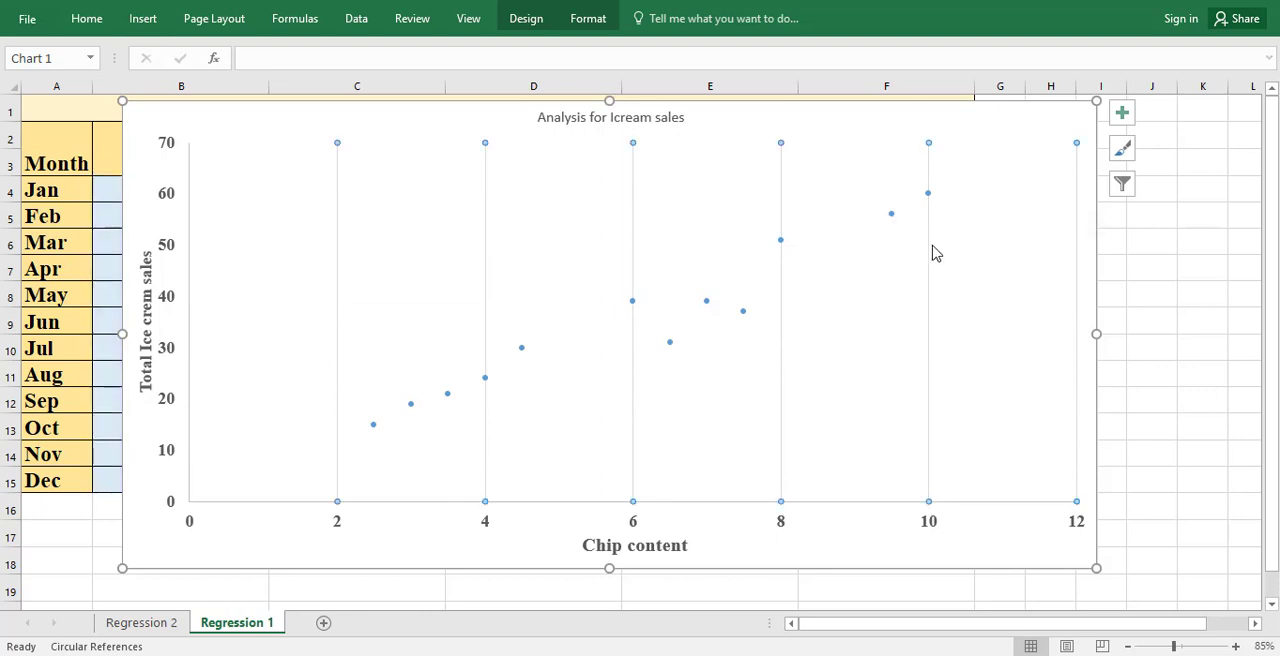
key("Delete")
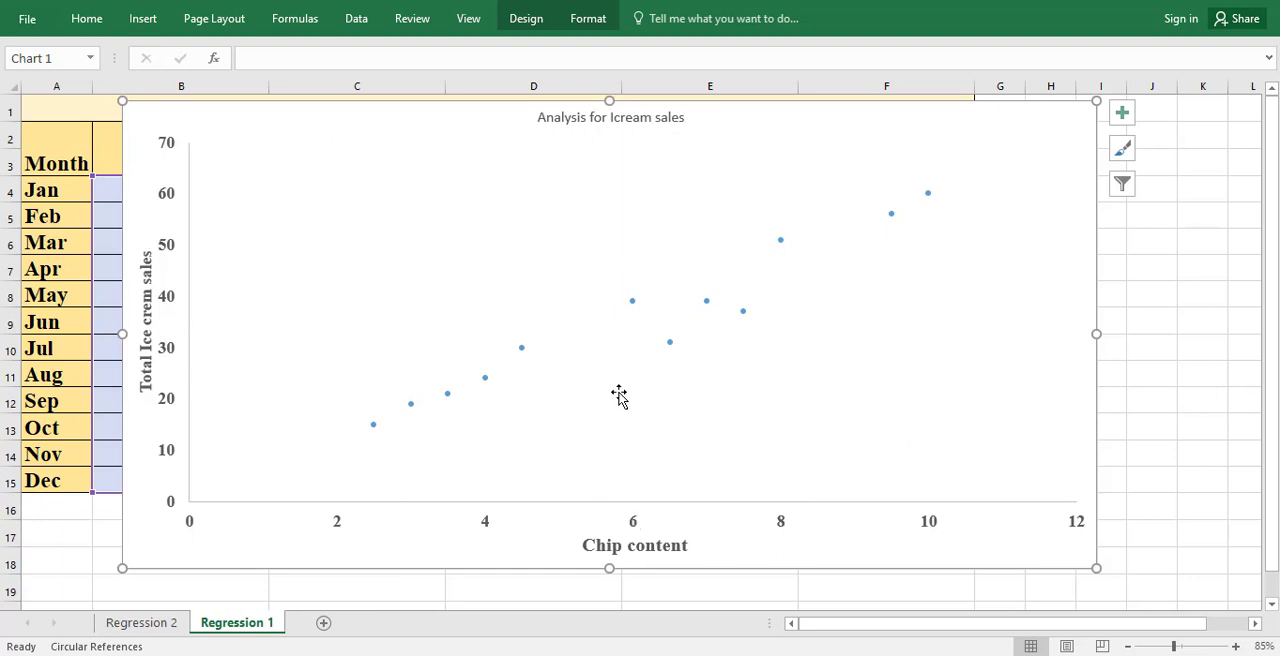
Step: Add a linear trendline to the scatter series and display its equation and R-squared value on the chart
left_click(669, 344)
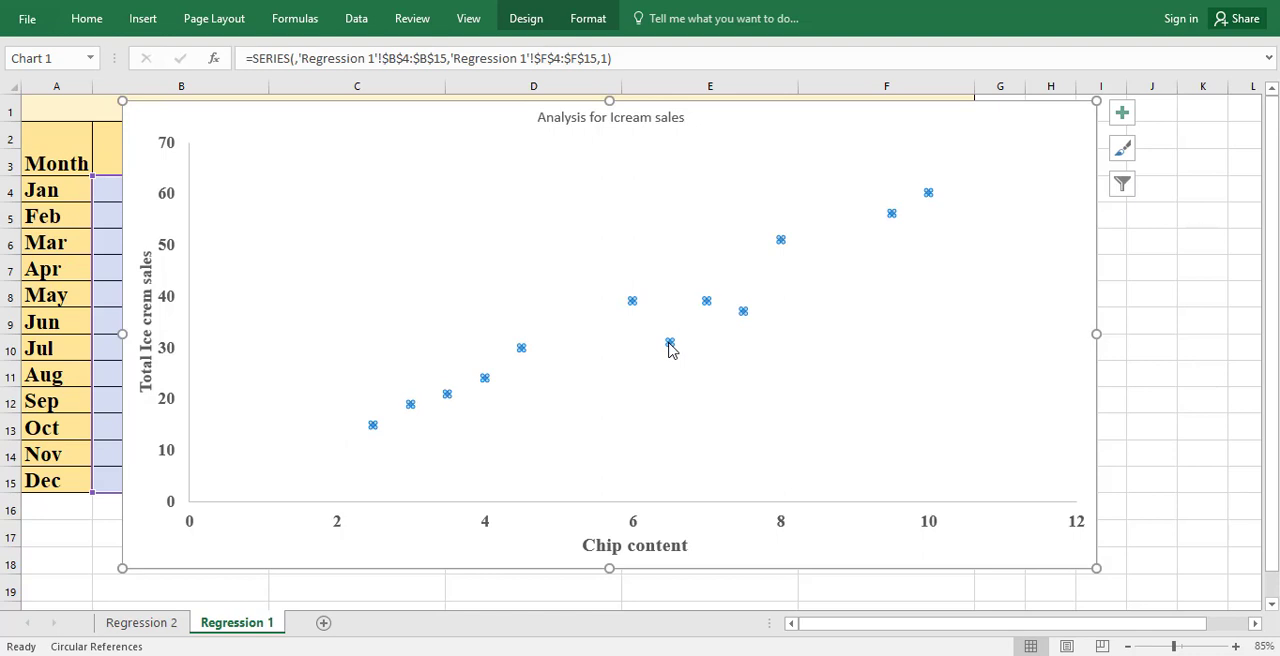
mouse_move(741, 314)
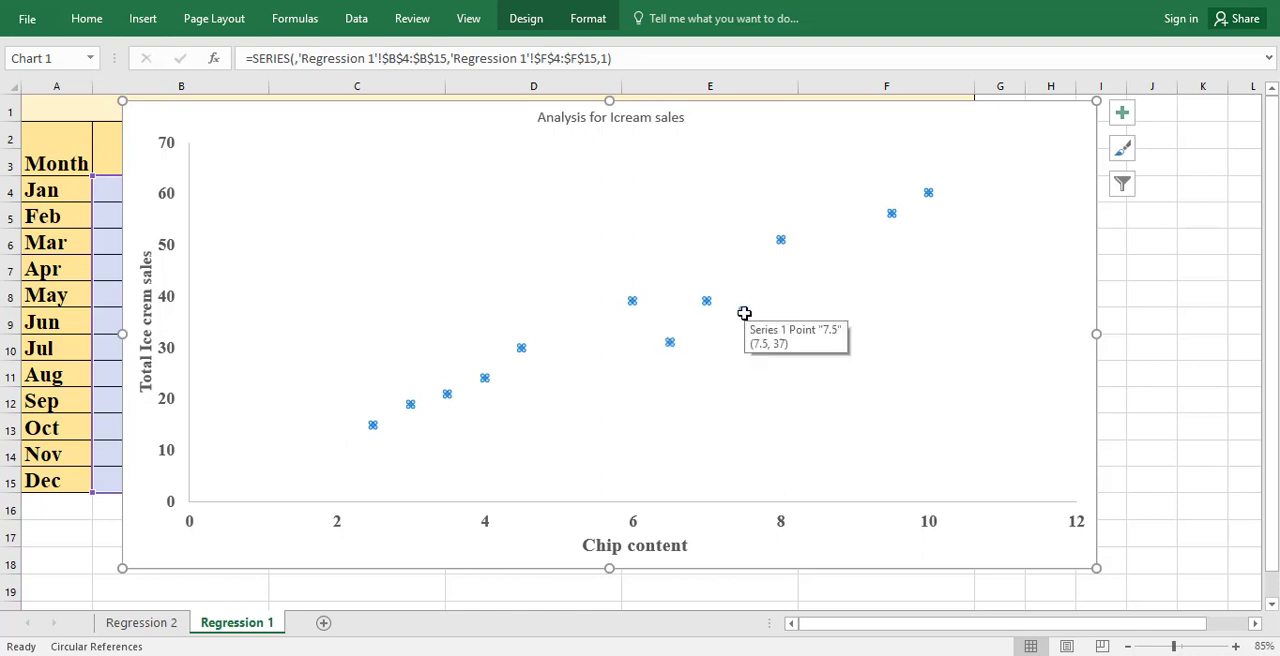
right_click(744, 311)
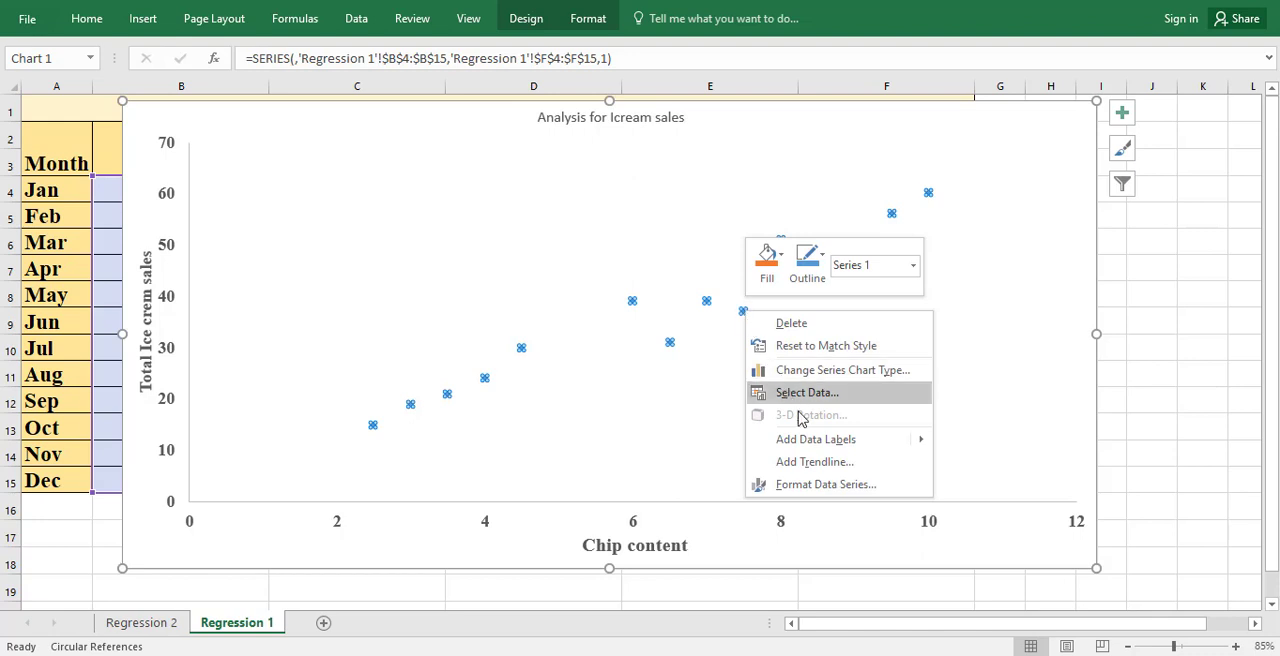
left_click(816, 465)
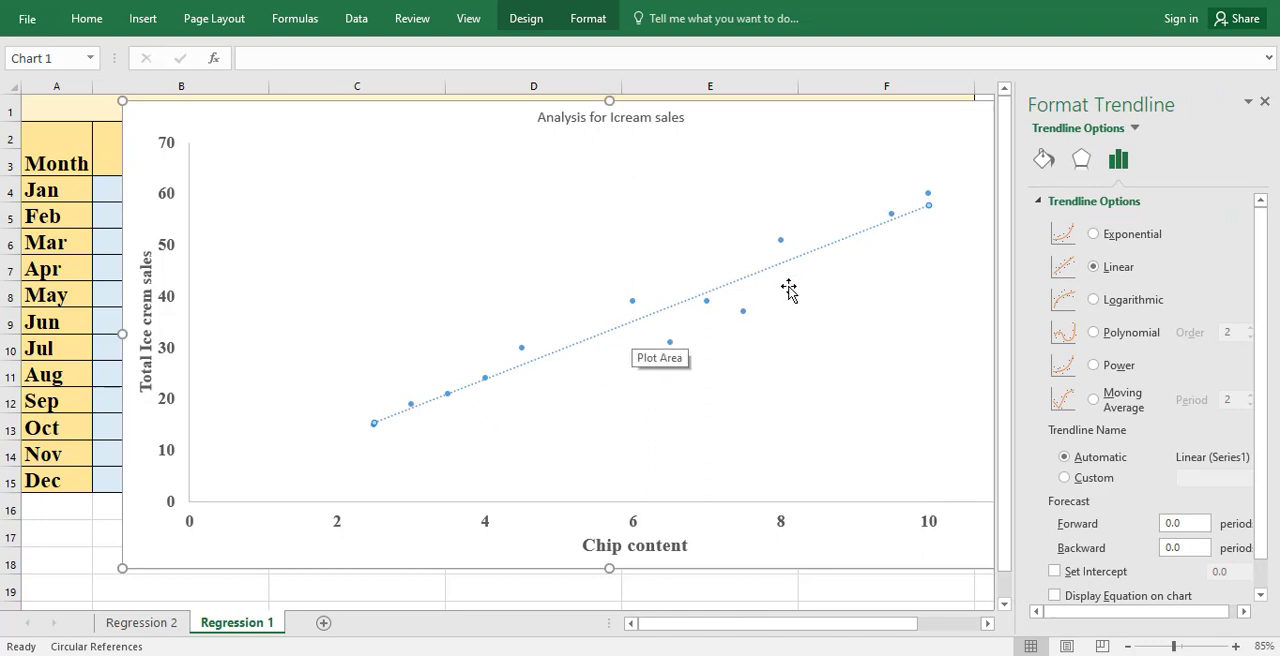
scroll(1077, 404, "down", 1)
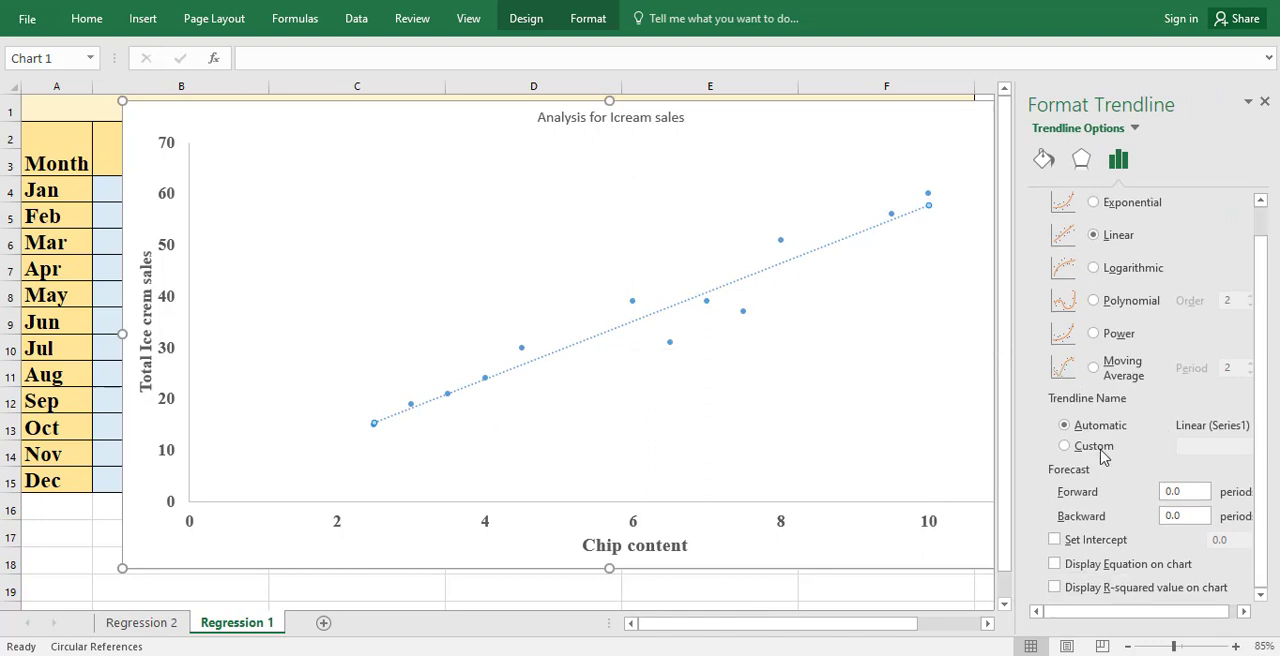
left_click(1056, 566)
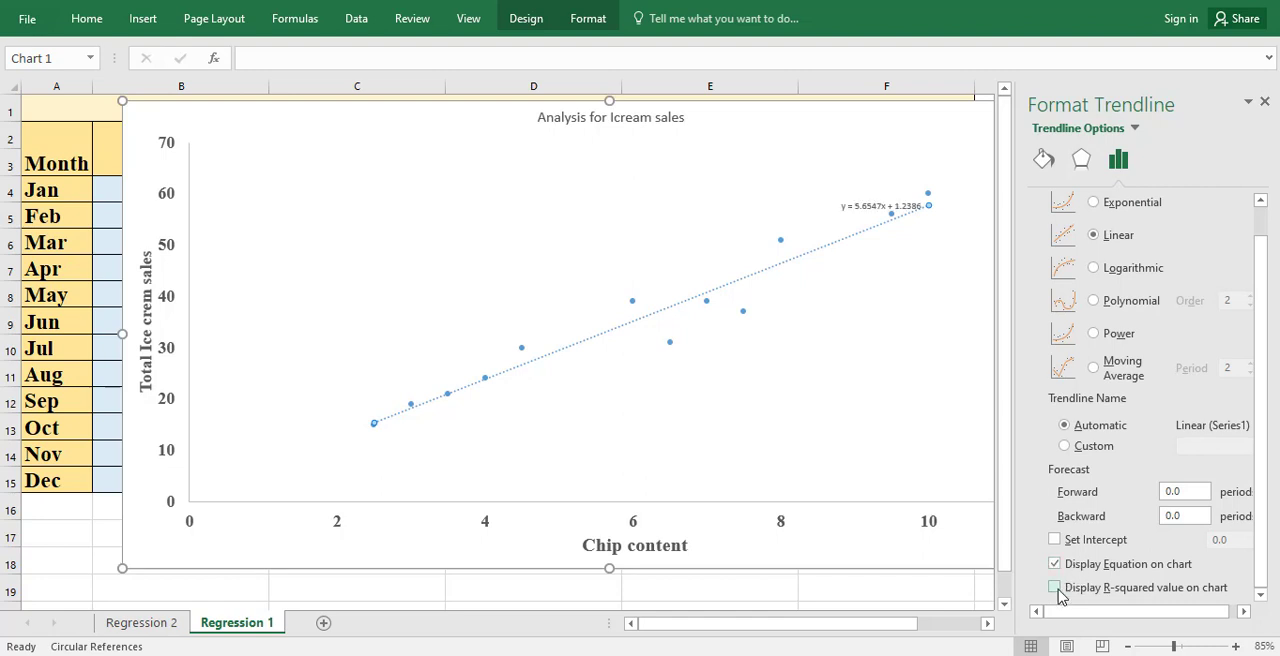
left_click(1057, 590)
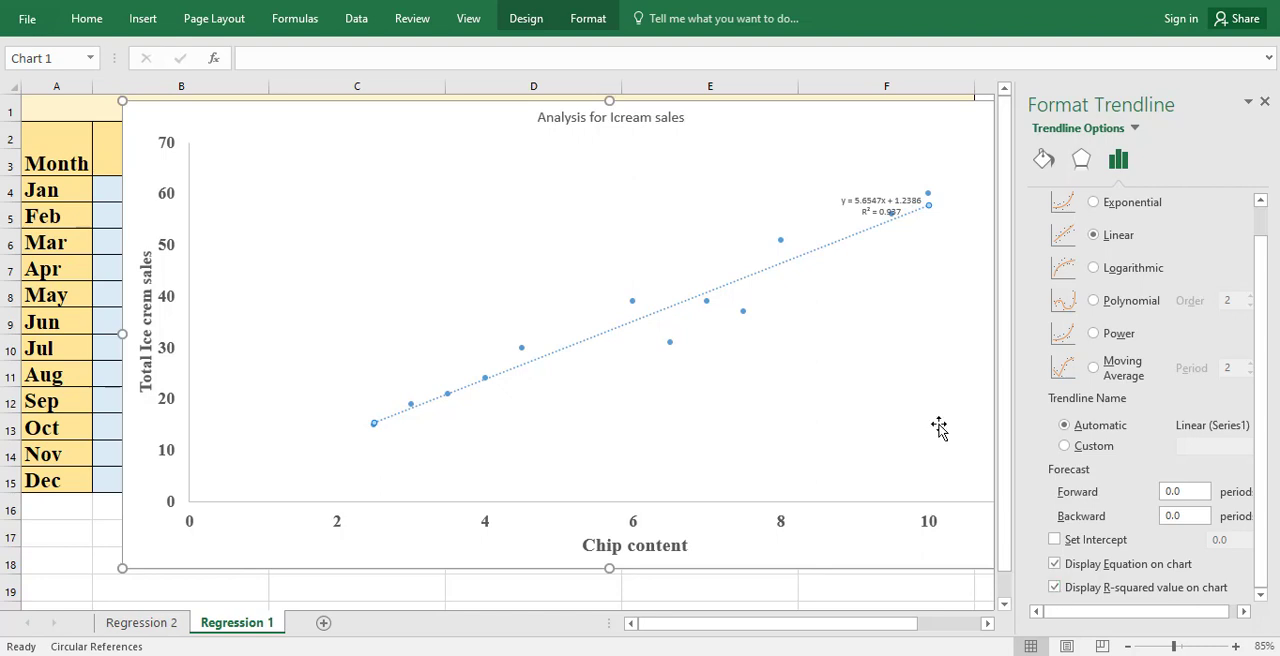
Step: Move the trendline equation label to the upper-left part of the plot and format it in bold Times New Roman, size 16
left_click_drag(868, 205, 433, 183)
right_click(425, 190)
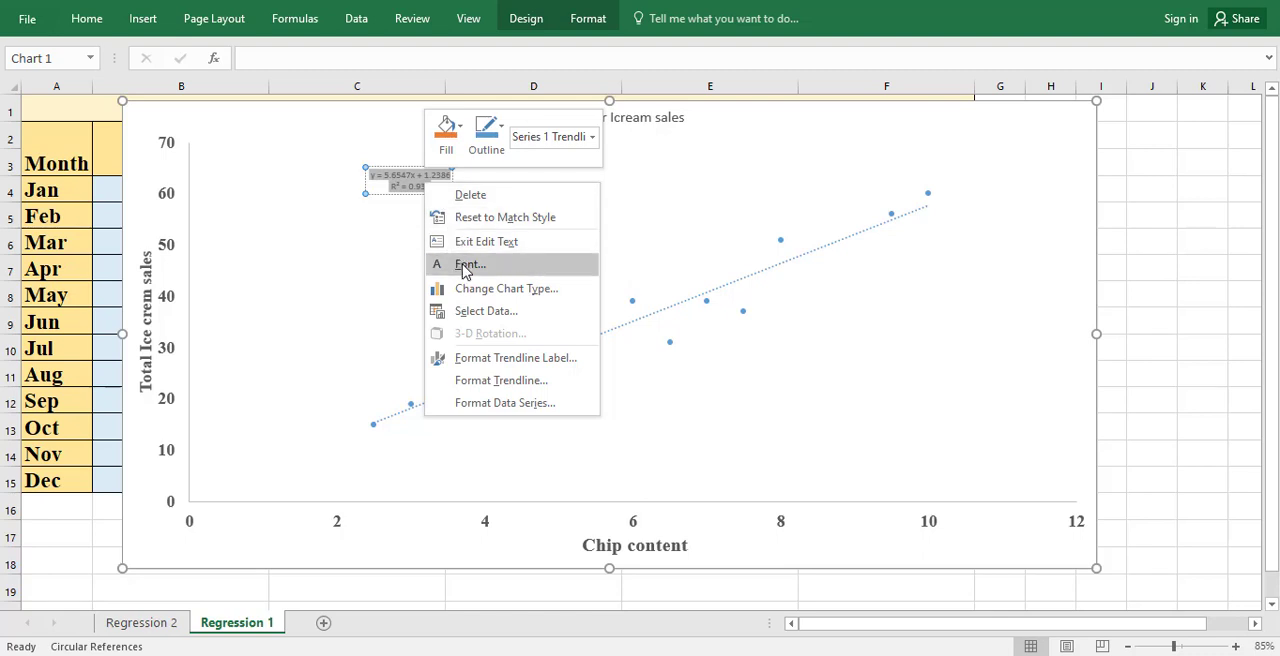
left_click(467, 265)
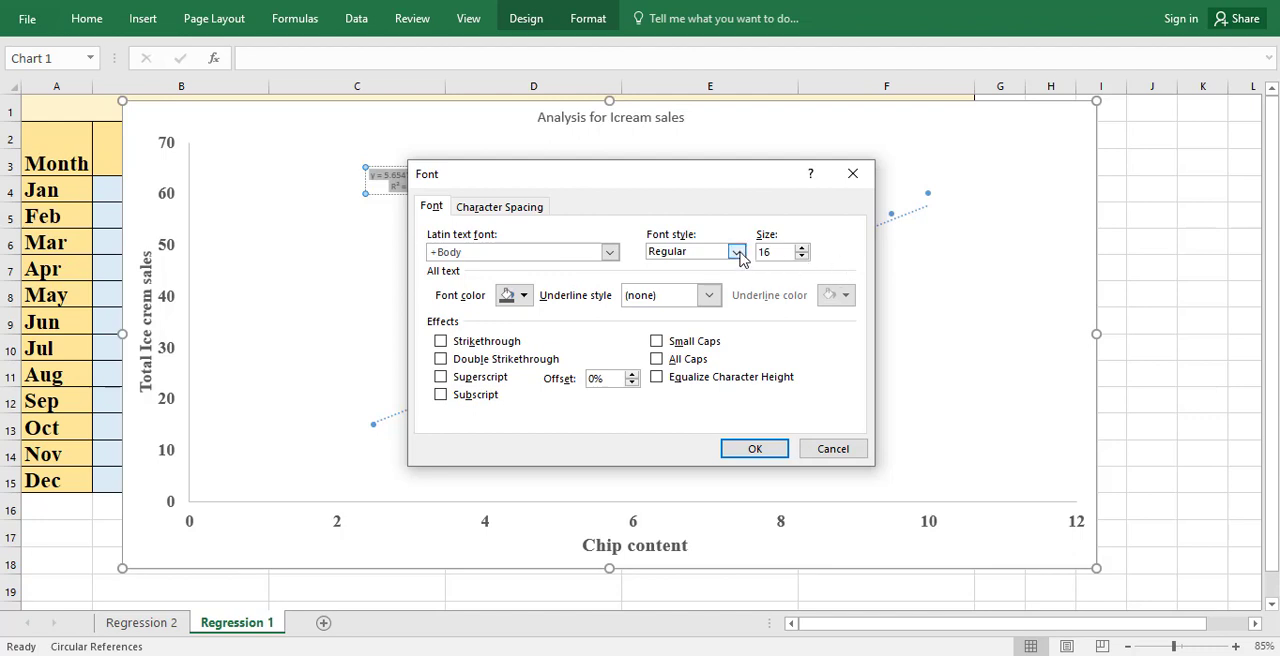
left_click(736, 251)
left_click(668, 310)
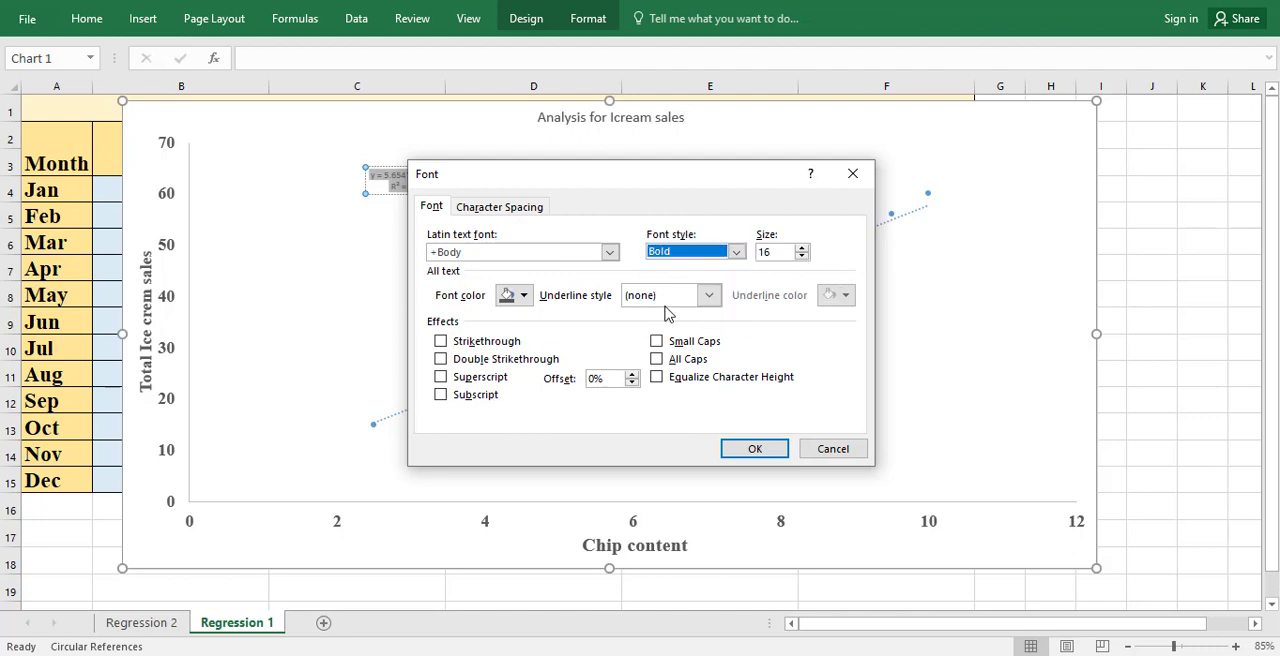
left_click(610, 254)
type("tim")
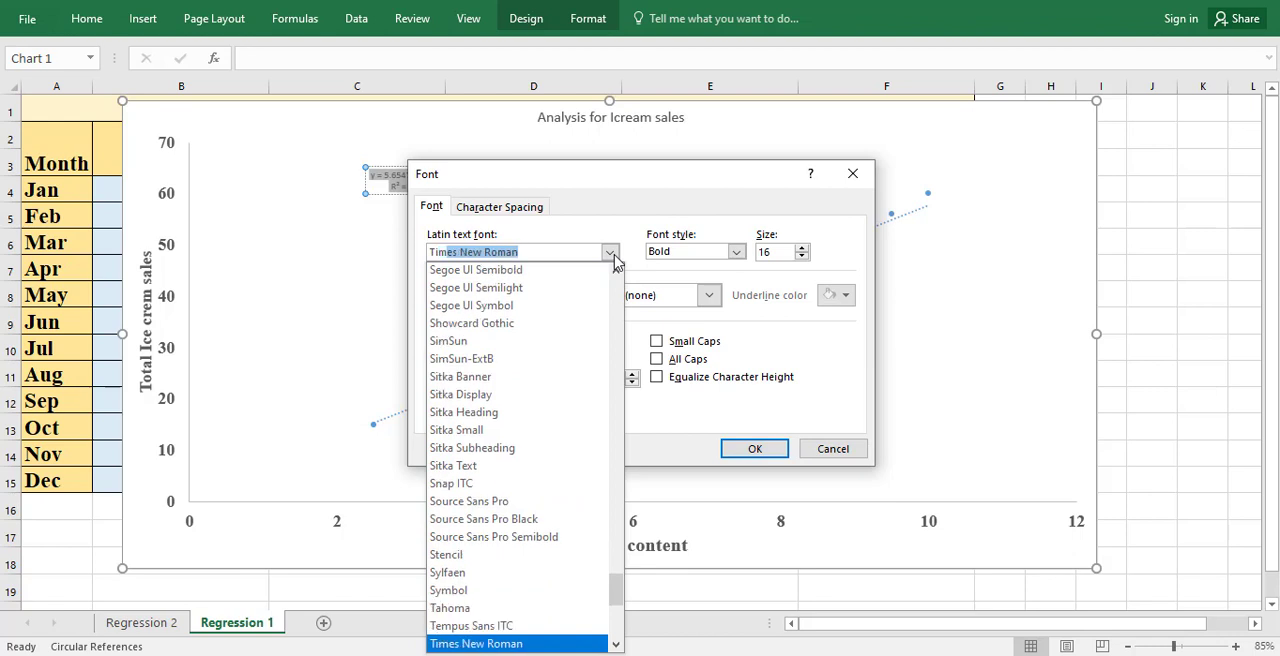
left_click(612, 254)
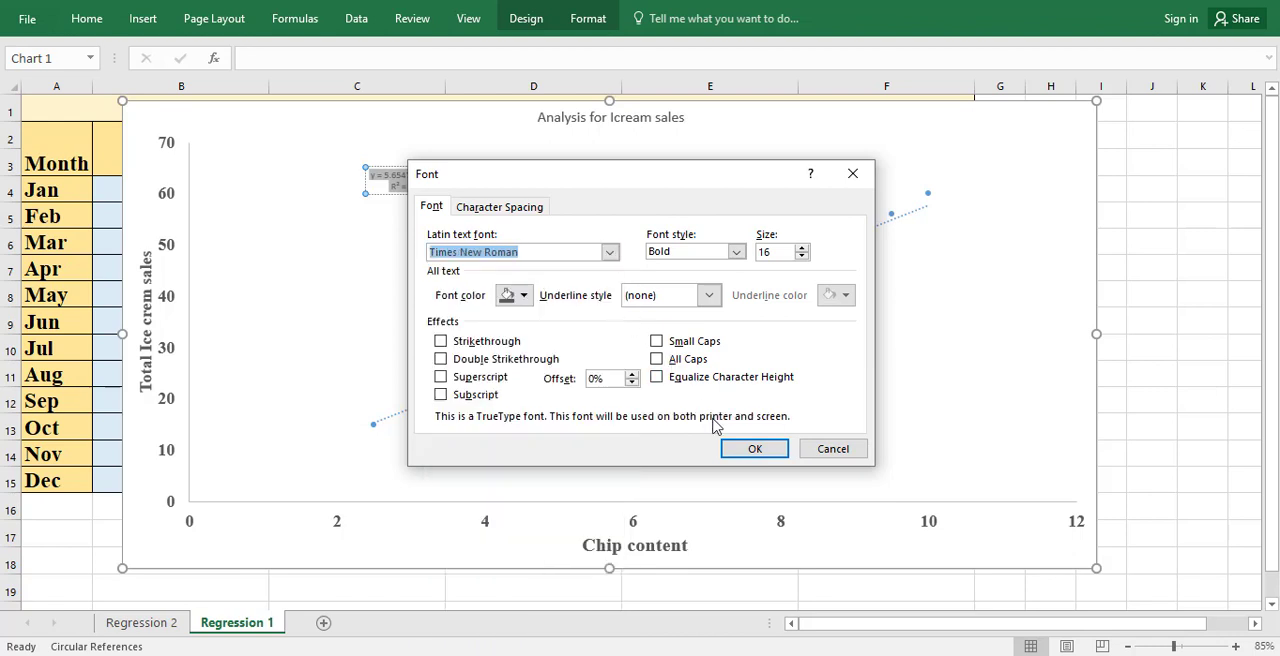
left_click(731, 448)
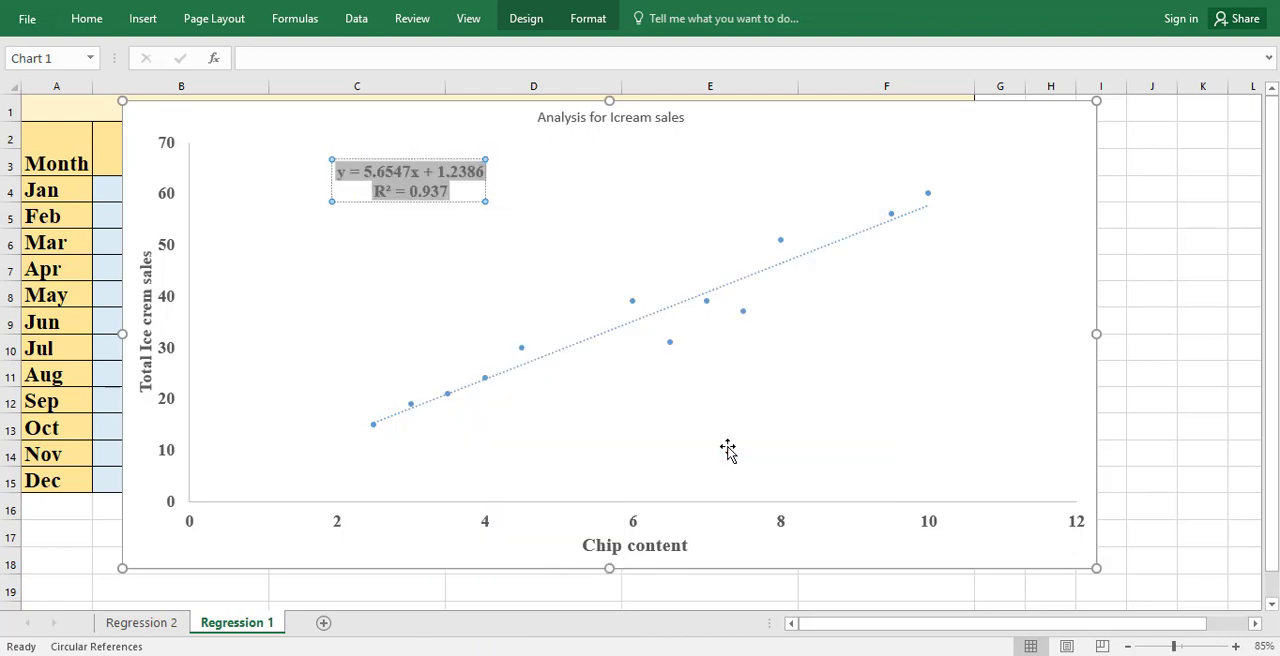
Step: Examine the linear trendline against the data points in the ice cream sales chart
left_click(596, 227)
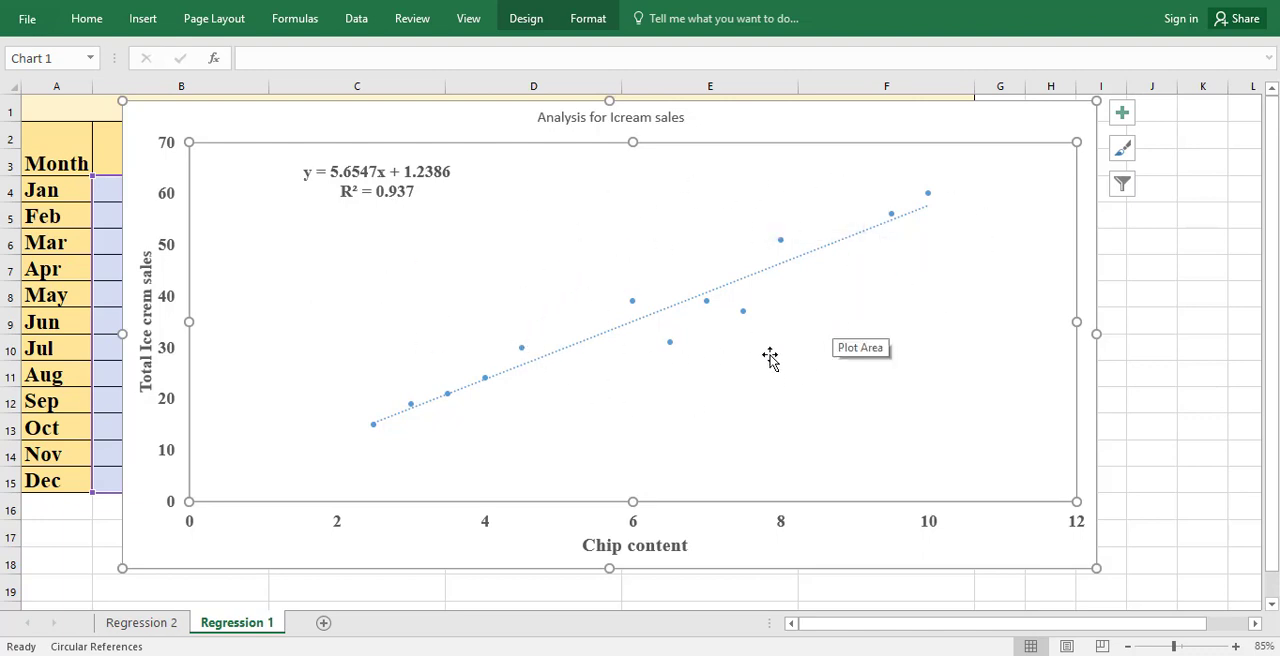
left_click(755, 279)
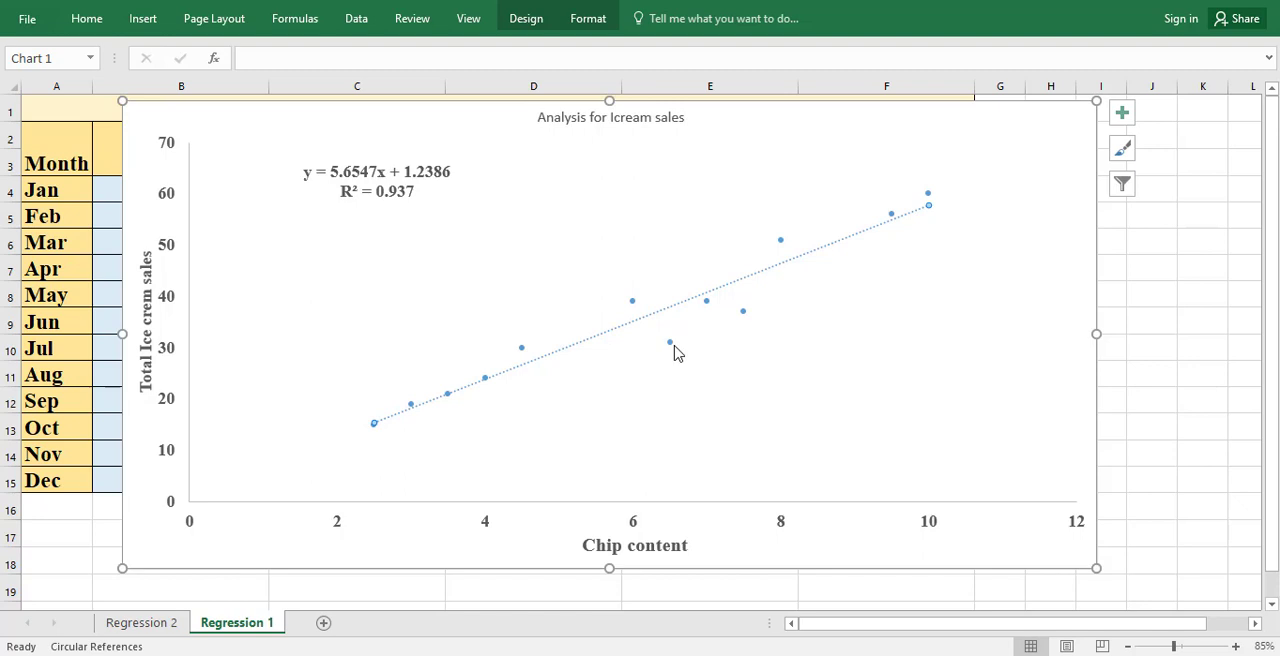
mouse_move(674, 351)
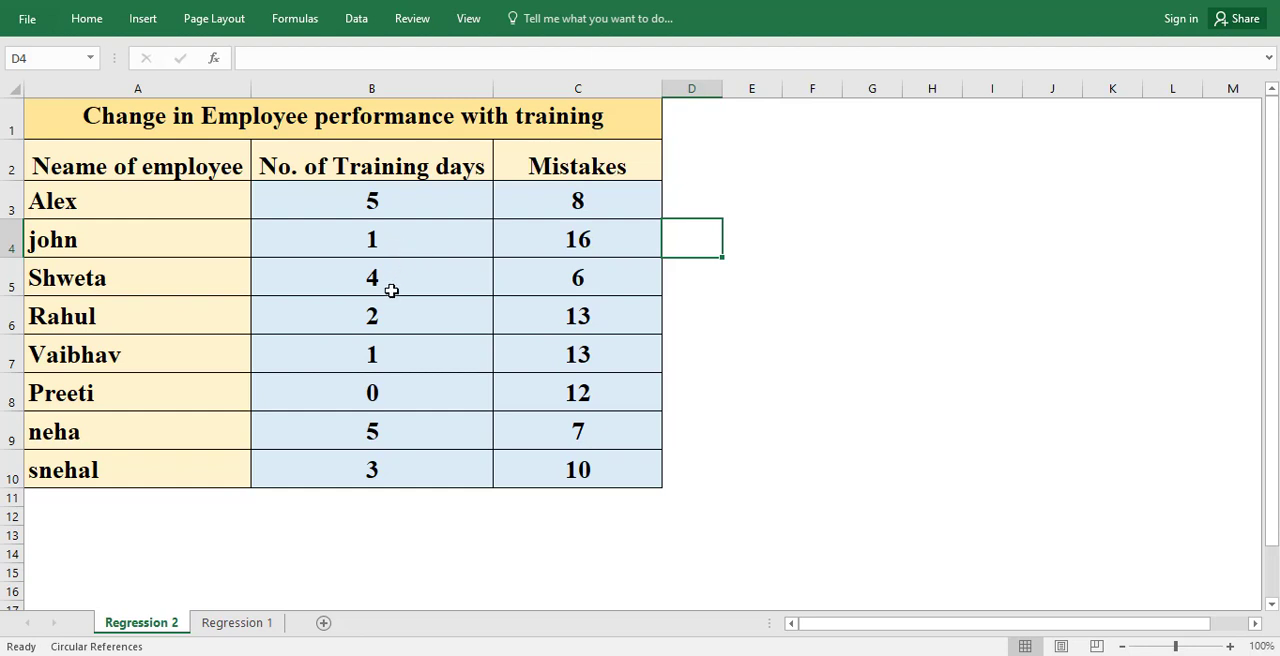
Step: On the Regression 2 sheet, examine the employees' training days and mistakes, including the individual entries in rows 3 and 4
left_click_drag(551, 203, 530, 474)
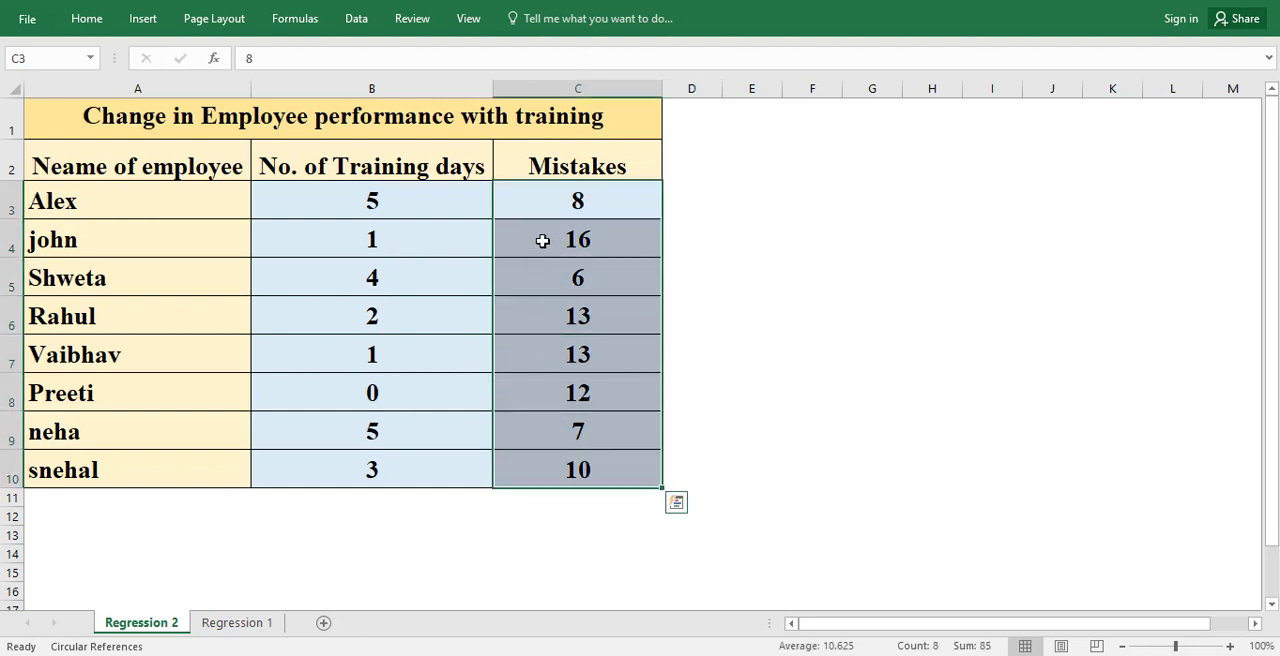
left_click_drag(557, 204, 558, 469)
left_click_drag(378, 206, 370, 463)
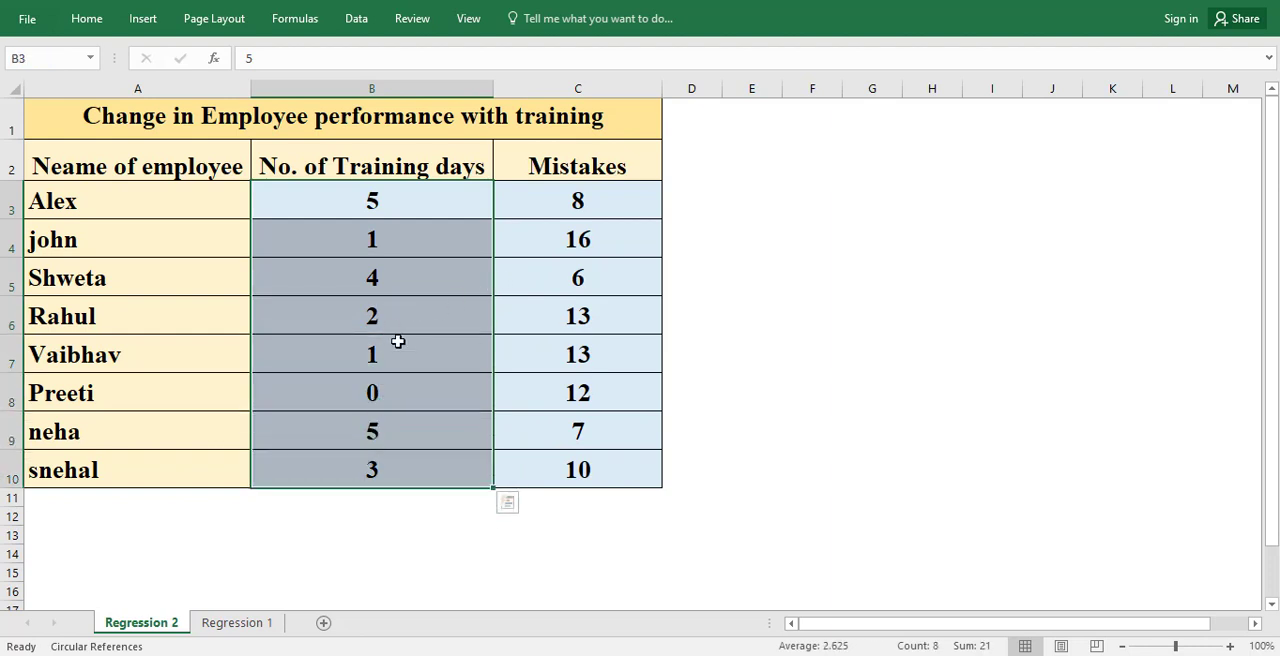
left_click(14, 201)
left_click(309, 198)
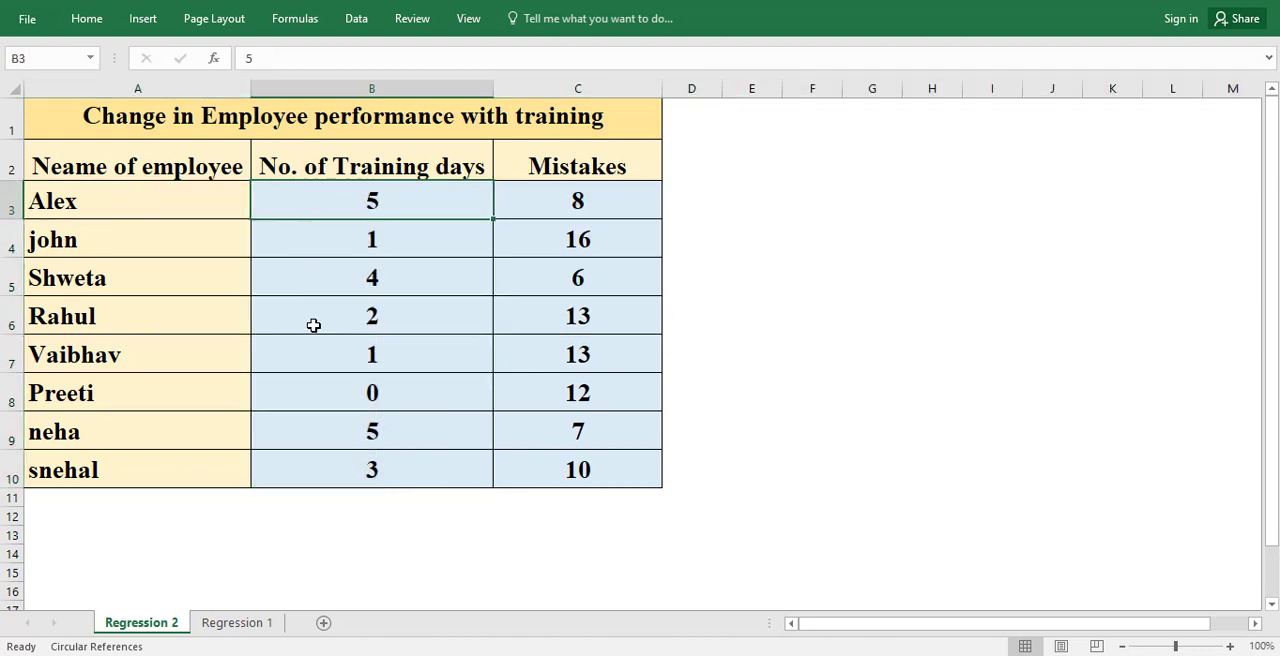
left_click(522, 204)
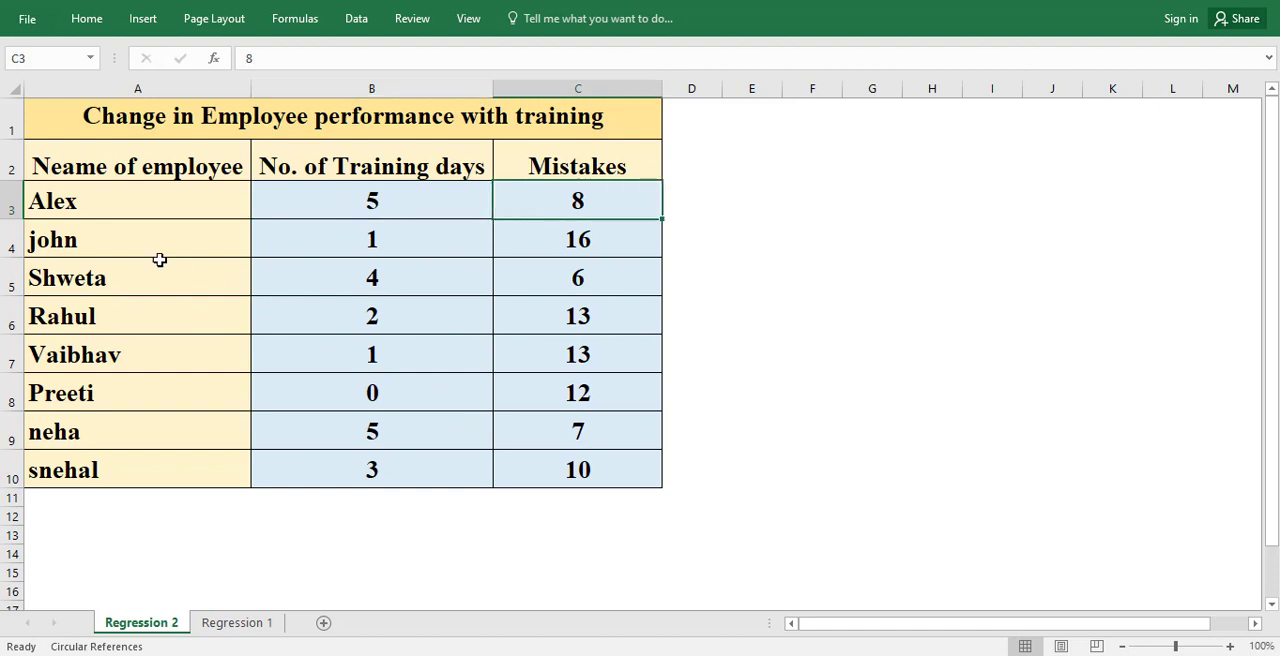
left_click(10, 240)
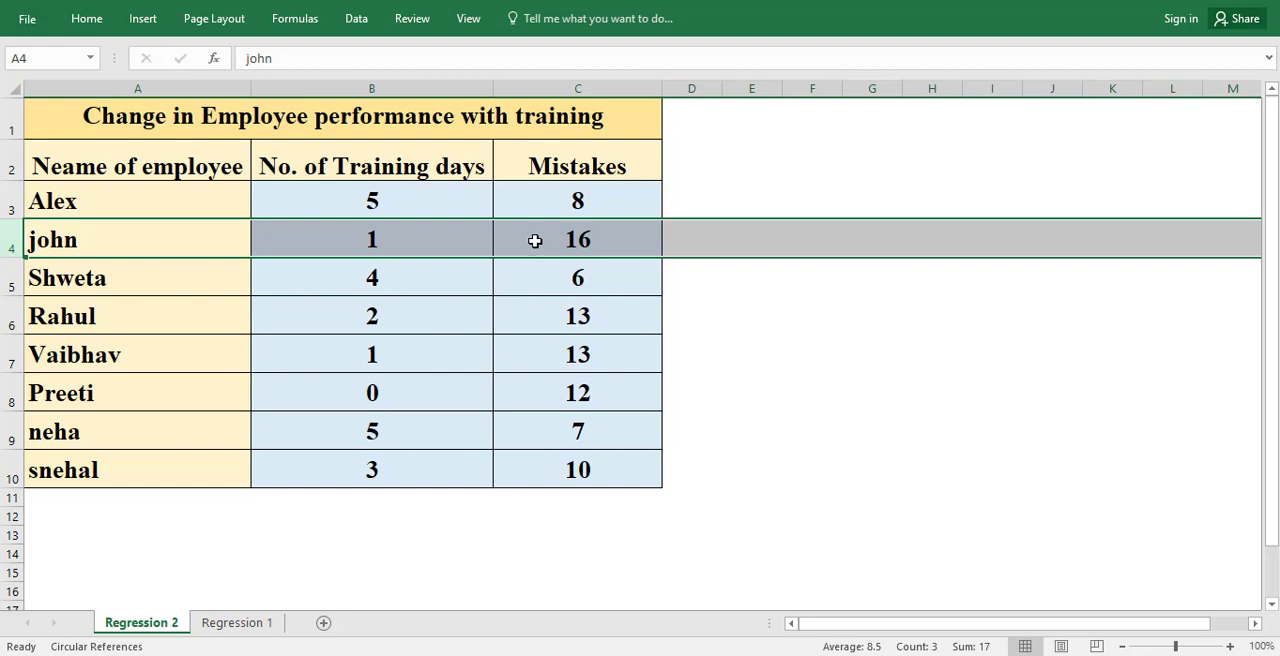
left_click(712, 344)
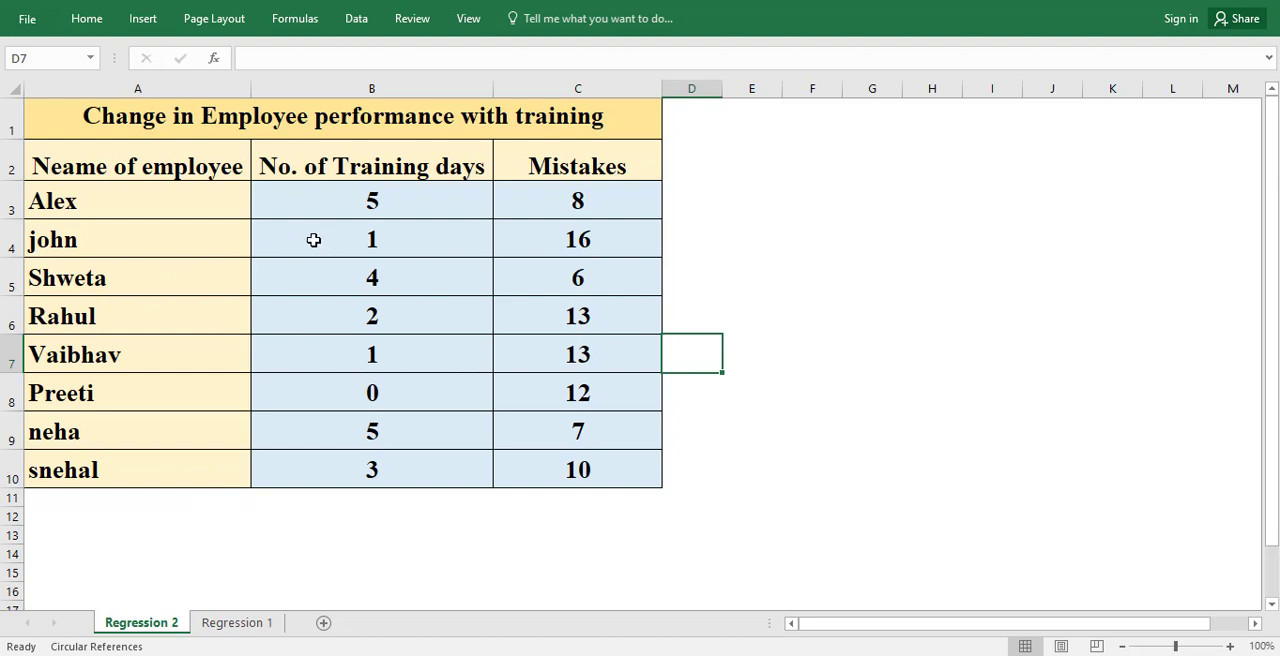
left_click_drag(319, 215, 320, 464)
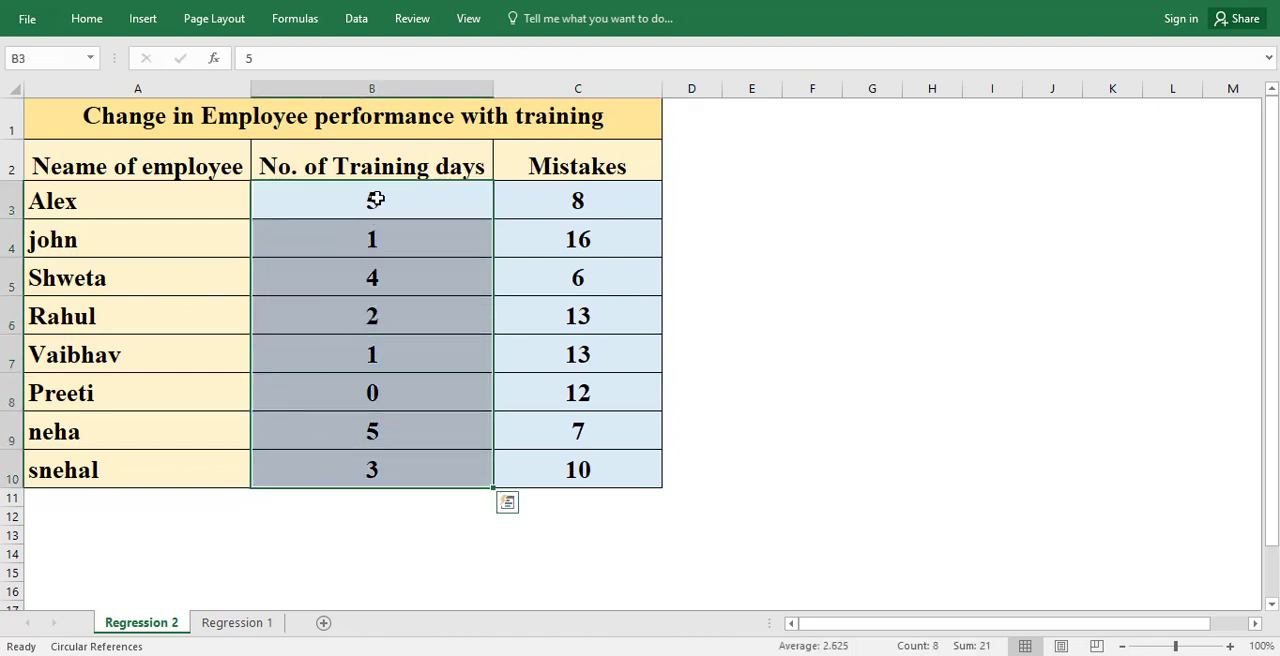
left_click_drag(375, 200, 374, 466)
left_click_drag(542, 201, 543, 474)
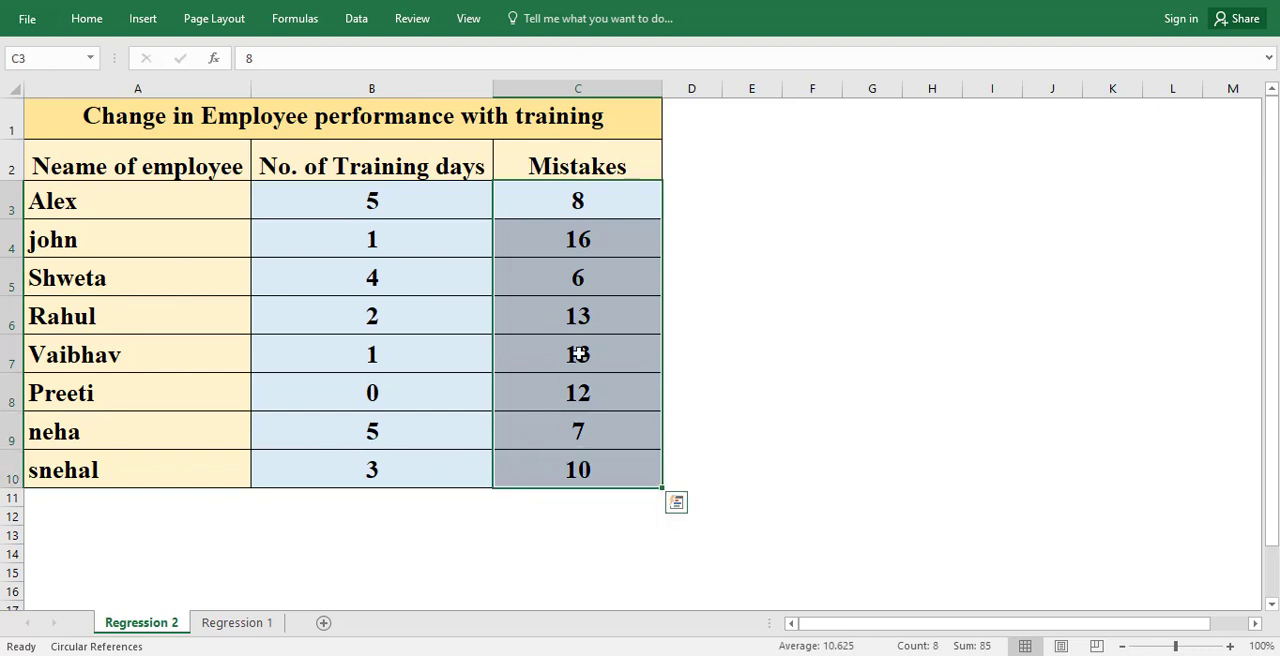
left_click(449, 329)
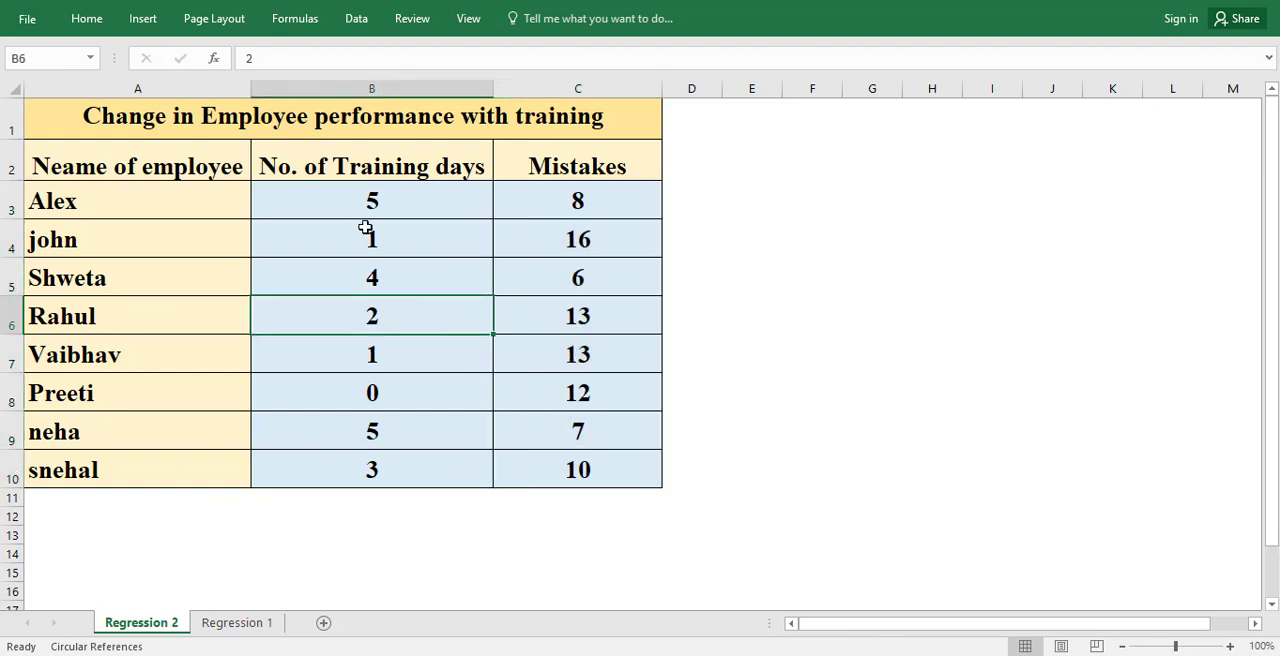
Step: Insert a markers-only scatter chart of training days and mistakes from B3:C10 on the Regression 2 sheet
left_click_drag(365, 207, 531, 474)
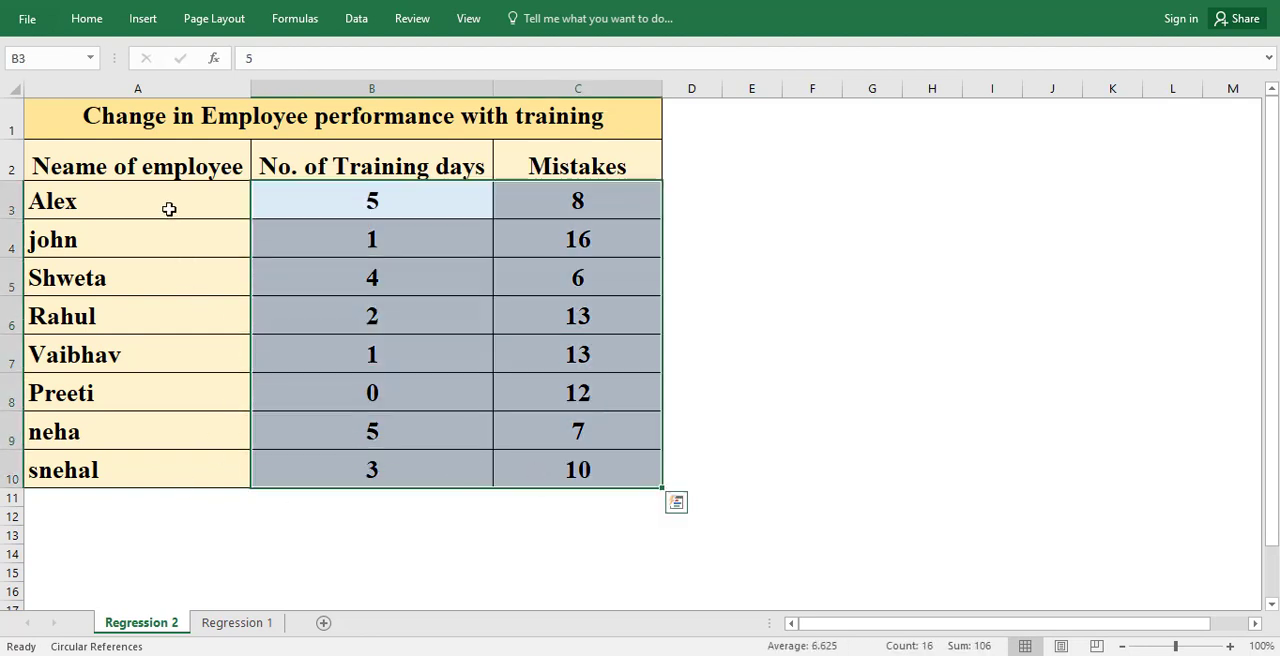
left_click(143, 18)
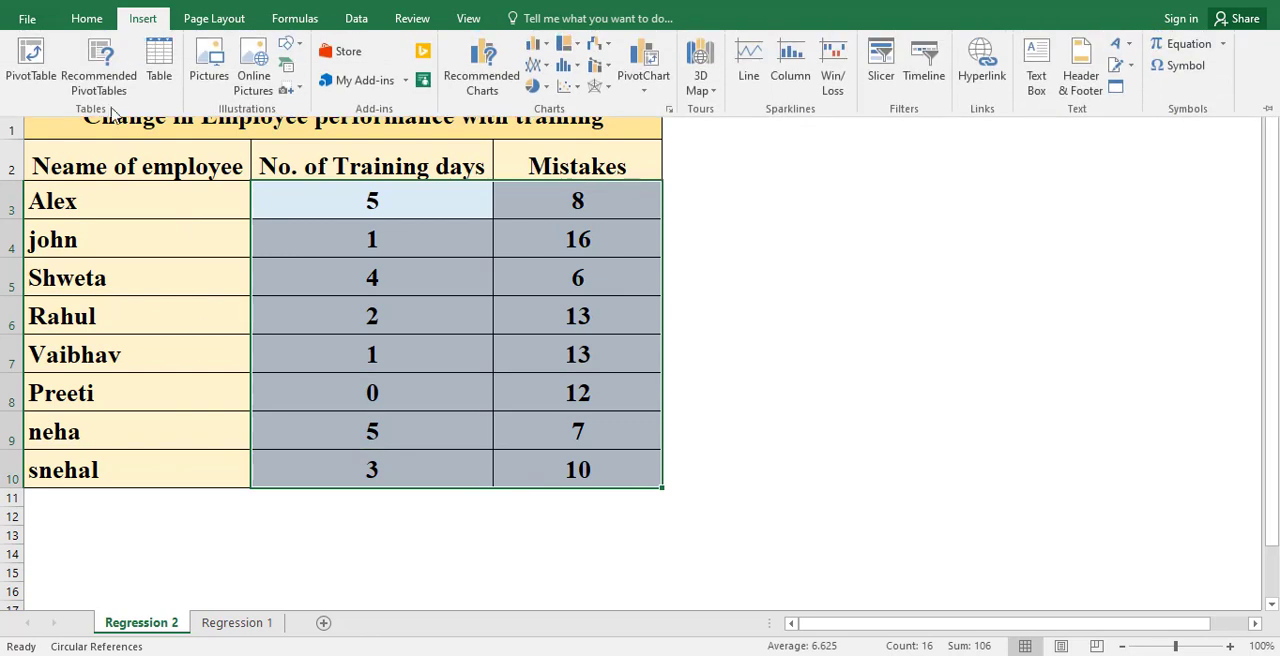
left_click(570, 87)
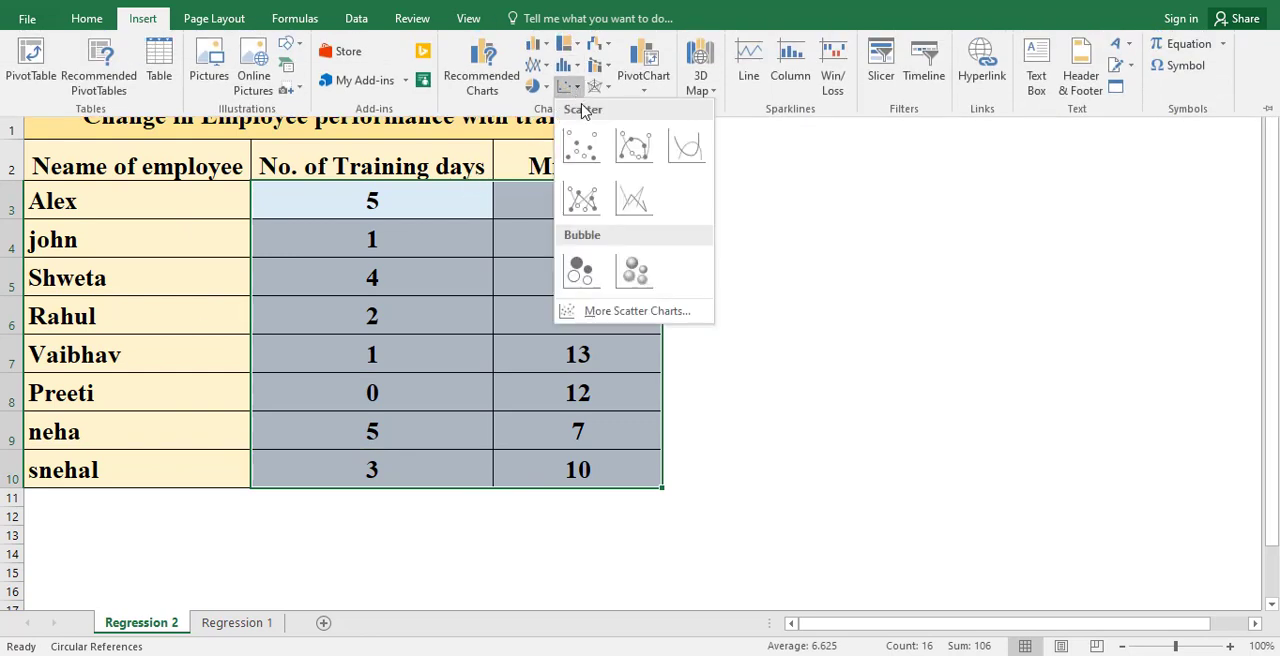
left_click(585, 150)
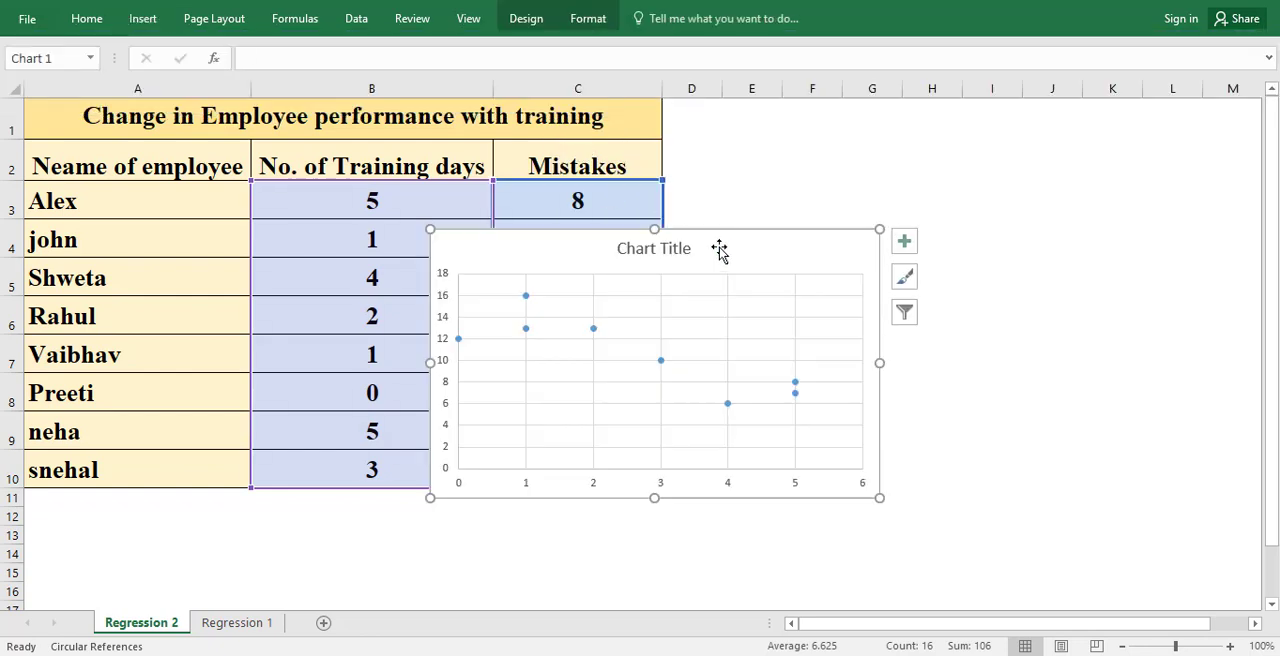
Step: Move the new scatter chart up over the employee table and enlarge it to span roughly columns B to I
left_click_drag(728, 251, 566, 170)
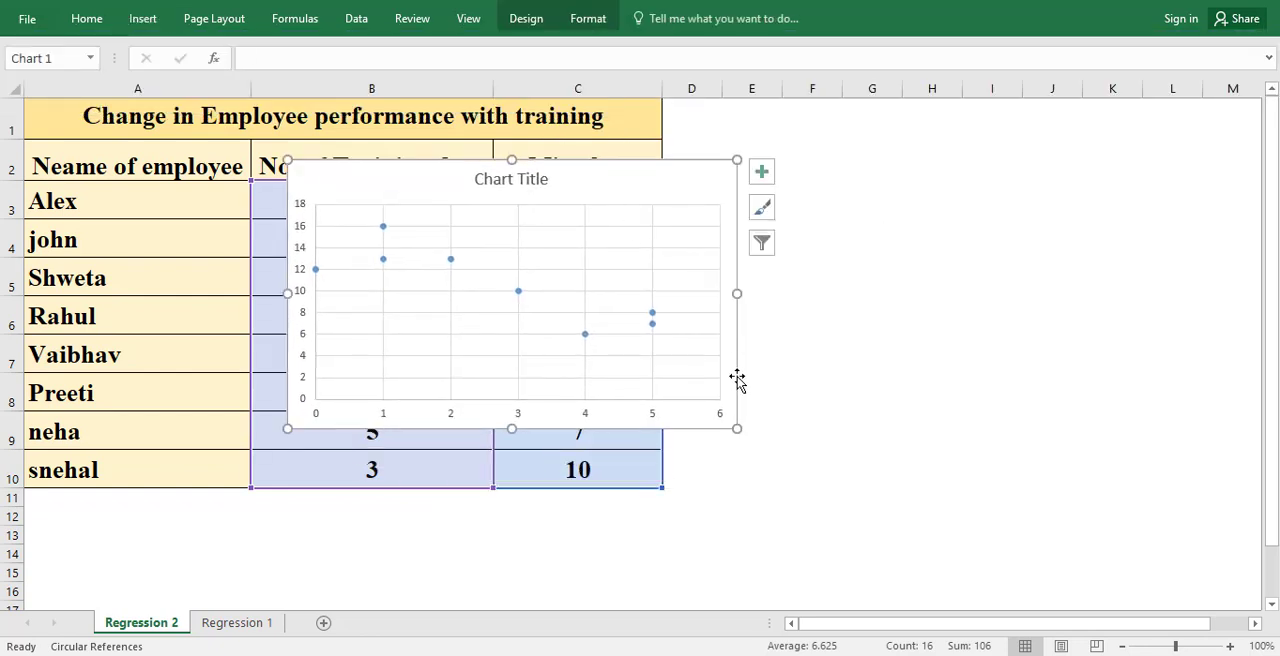
left_click_drag(736, 429, 1024, 531)
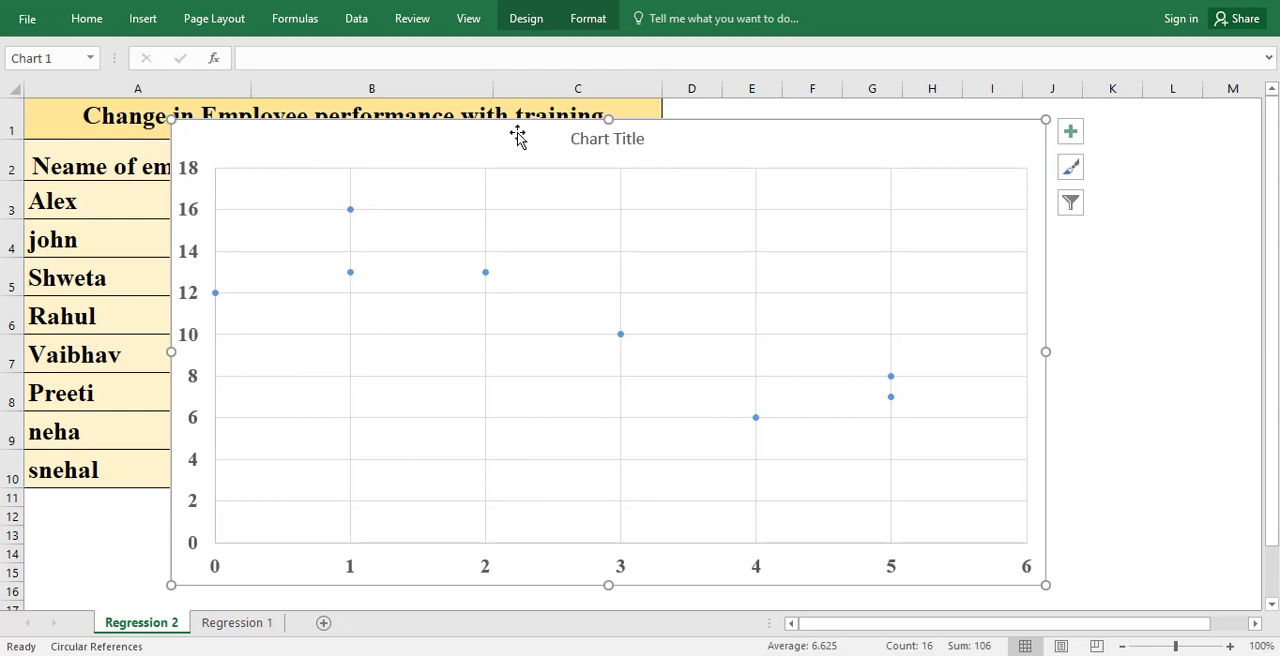
left_click_drag(516, 137, 514, 125)
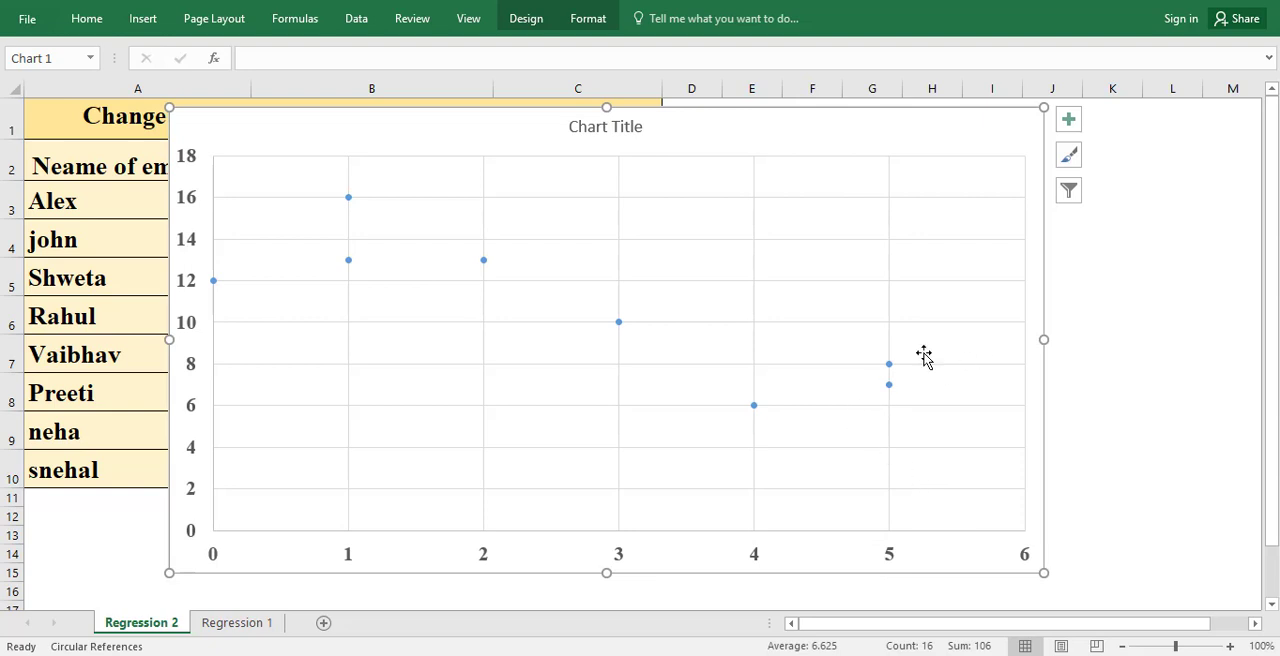
Step: Delete the horizontal and vertical major gridlines from the training days and mistakes chart
left_click(966, 323)
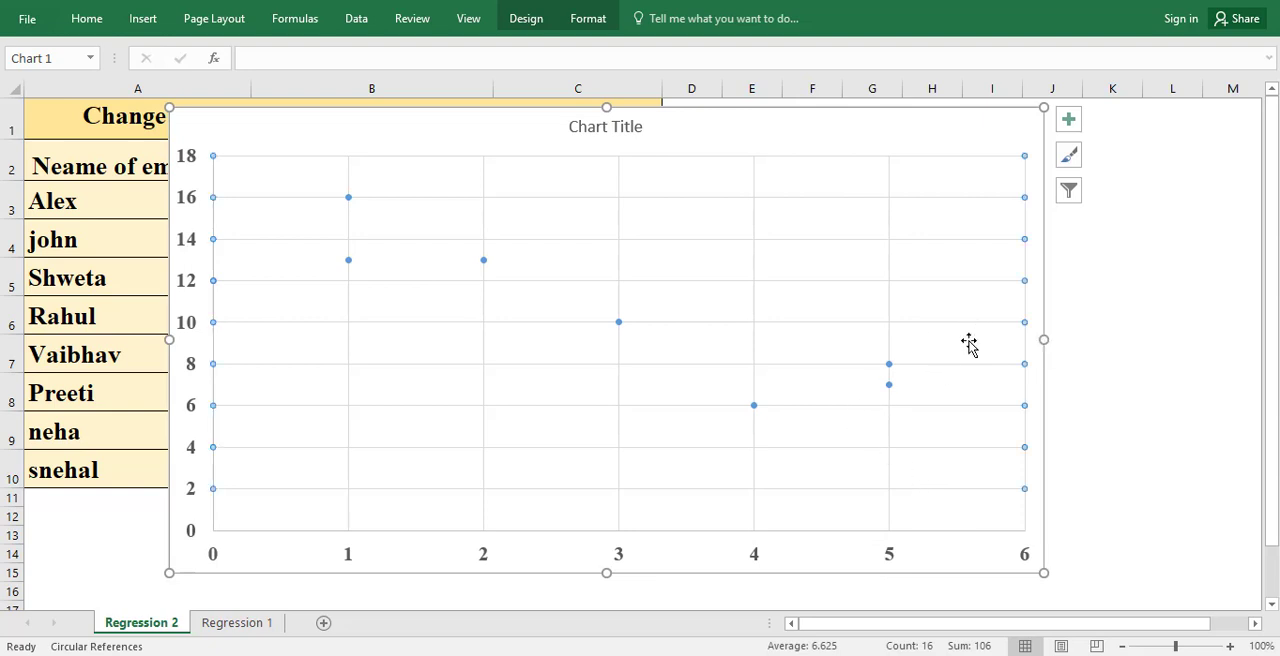
key("Delete")
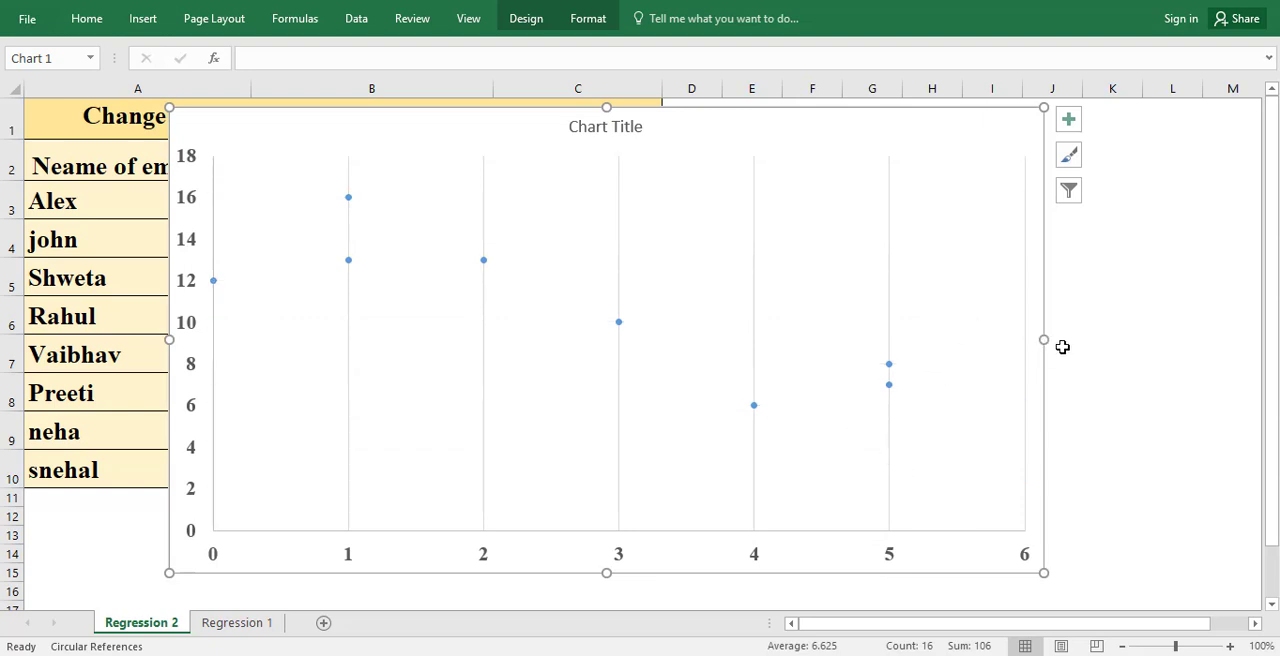
left_click(890, 329)
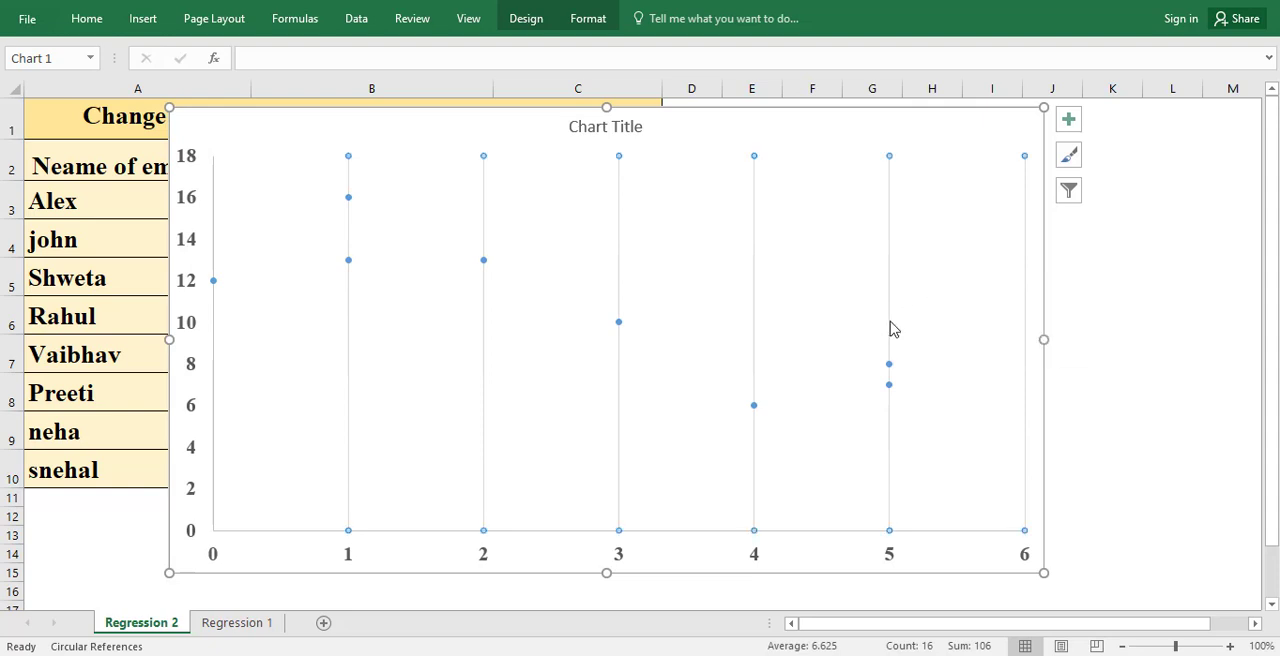
key("Delete")
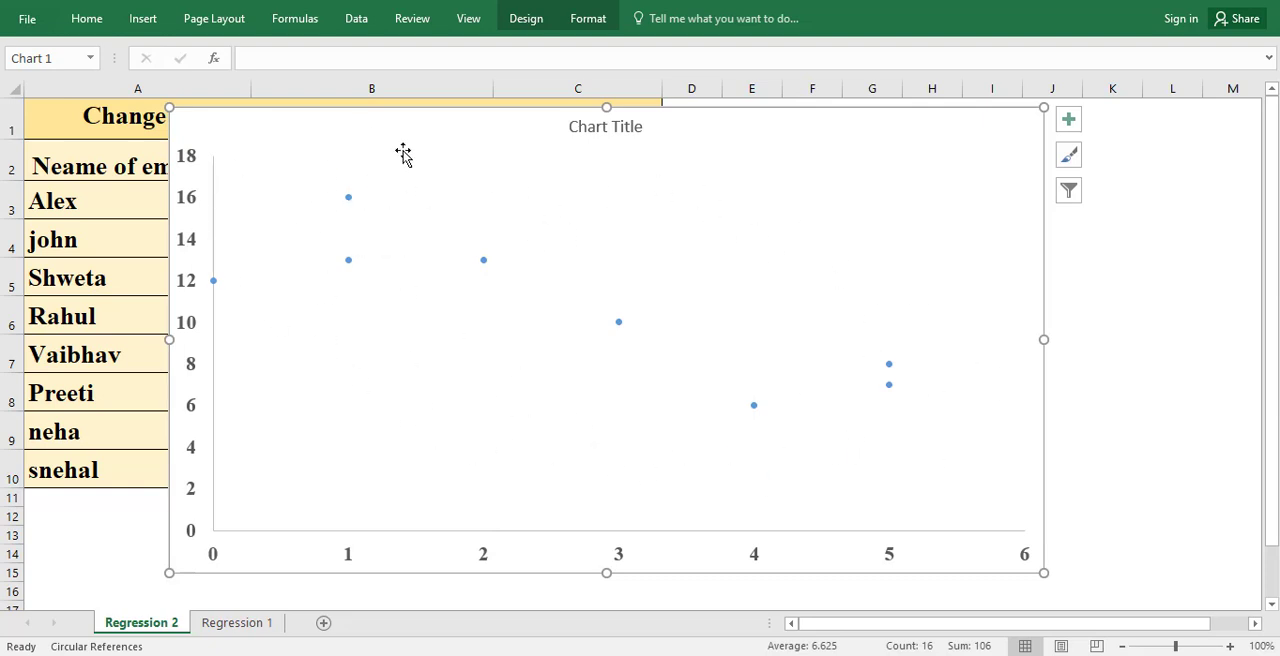
Step: Add a linear trendline displaying its equation and R-squared value to the mistakes series, and move the label to clear space above the line
left_click(618, 321)
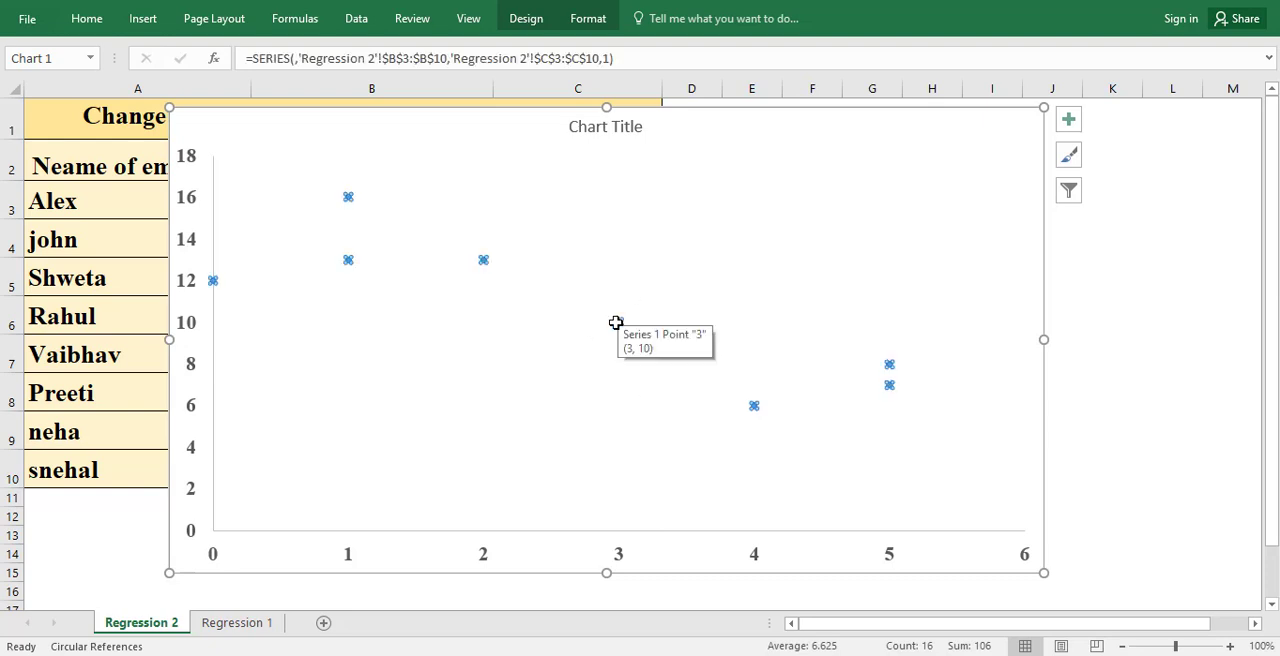
right_click(618, 322)
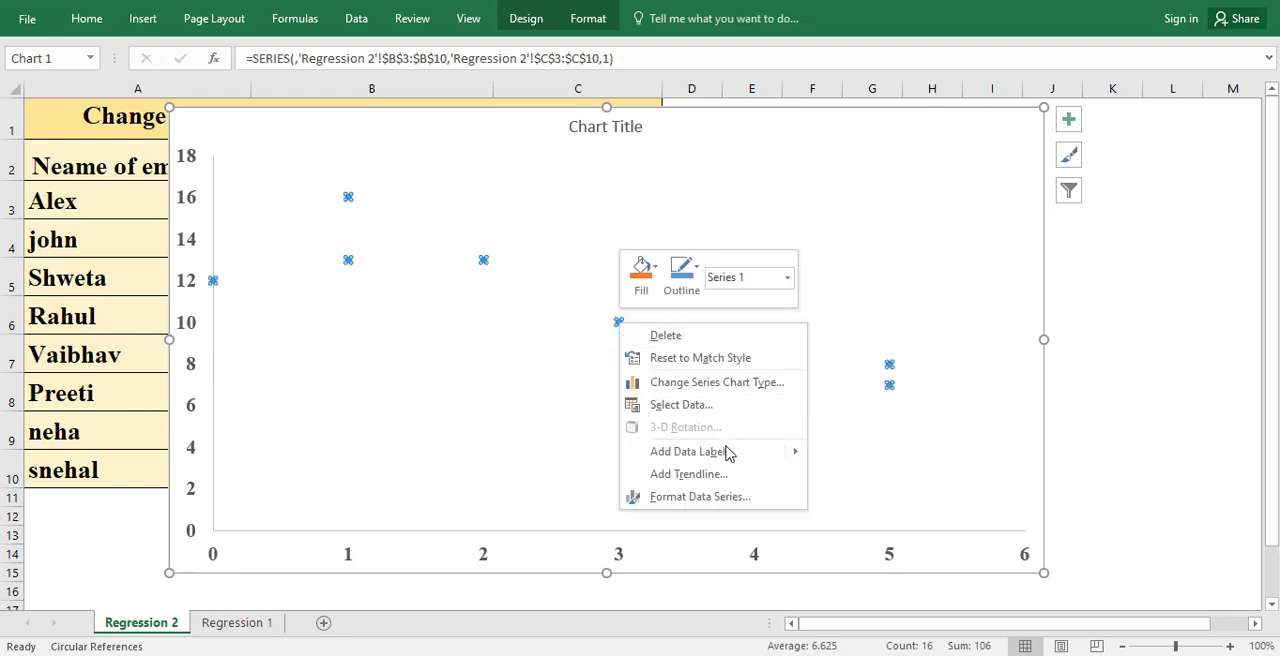
left_click(684, 474)
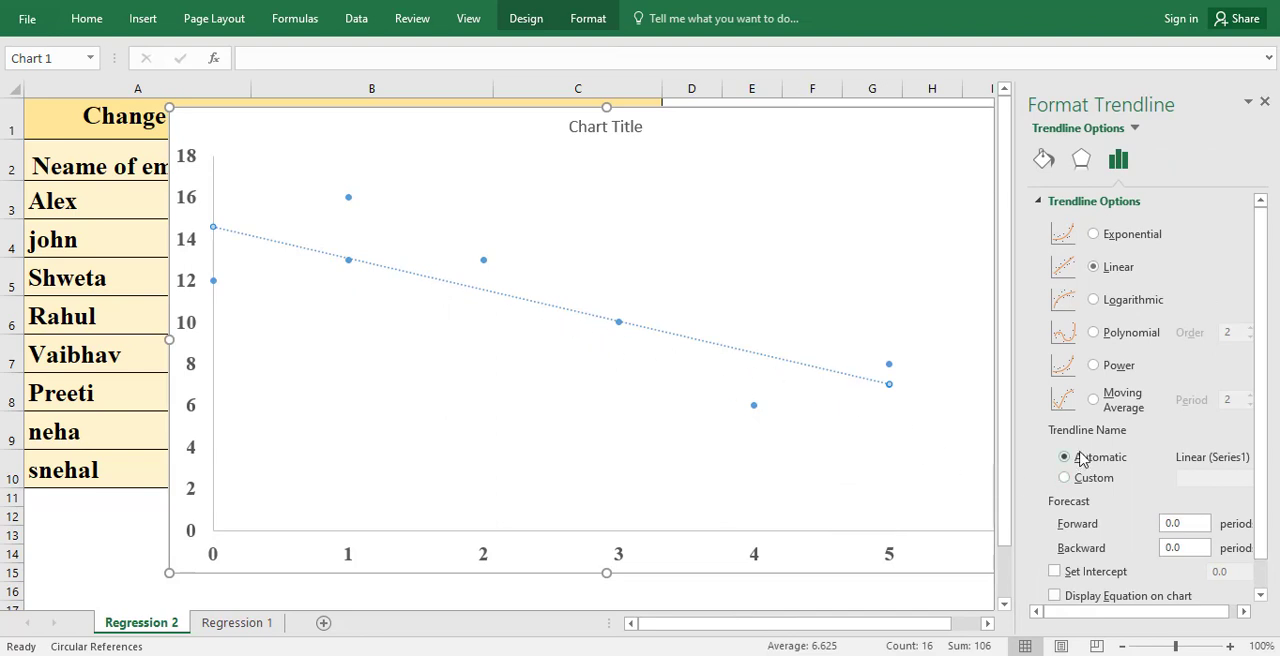
scroll(1080, 458, "down", 1)
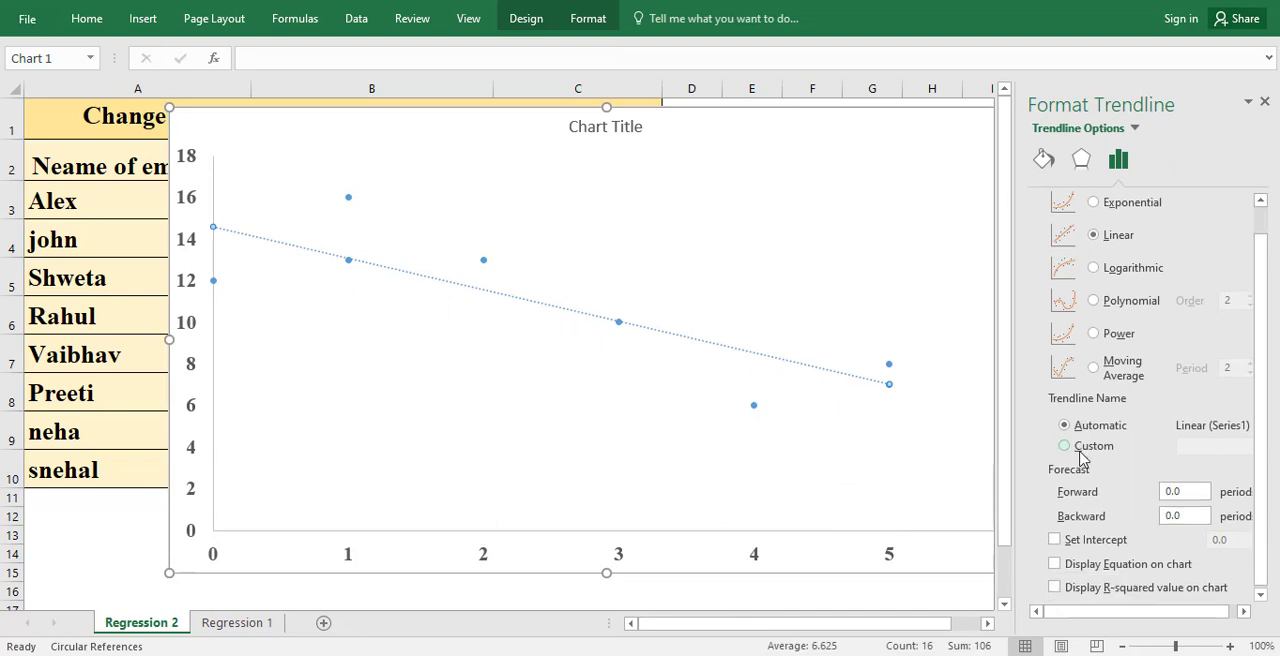
left_click(1054, 566)
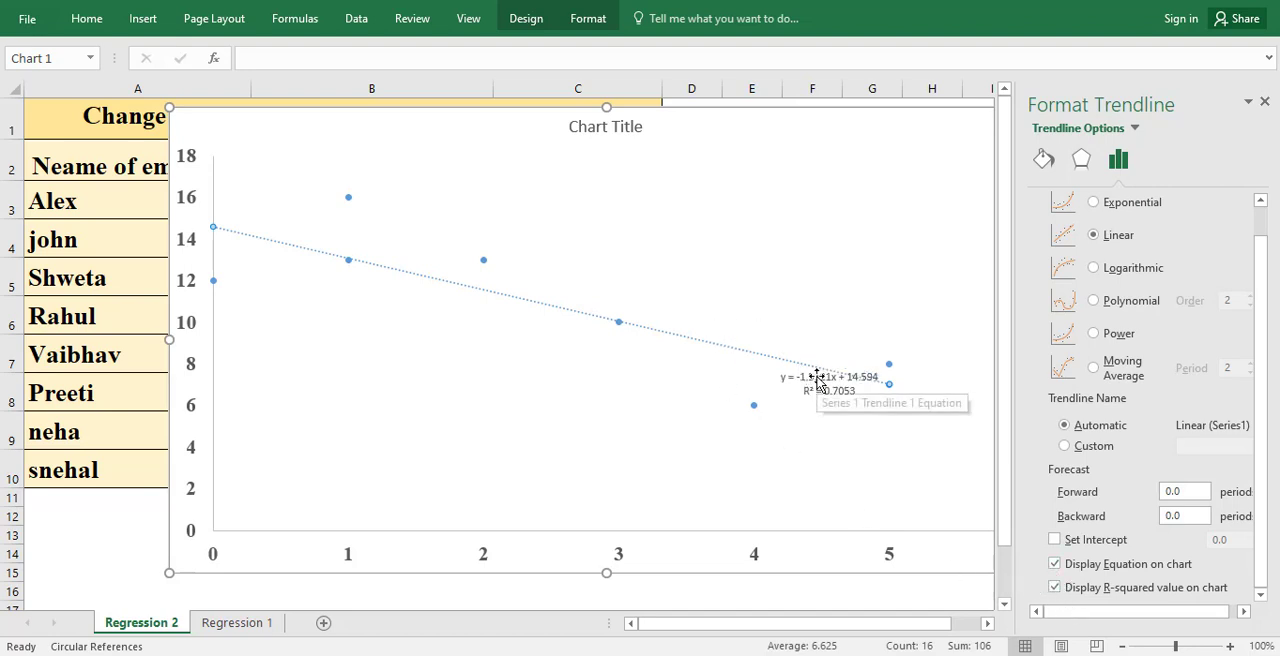
left_click_drag(817, 378, 735, 339)
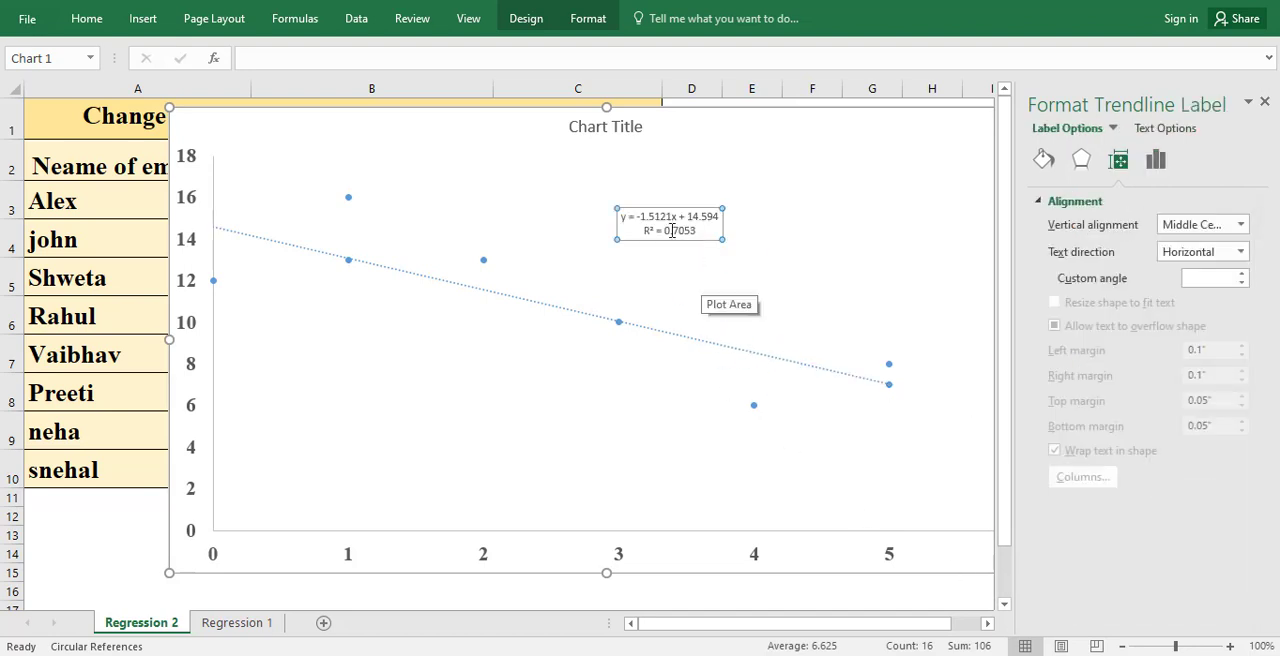
Step: Format the linear trendline's equation and R-squared label as bold Times New Roman, size 16
triple_click(672, 224)
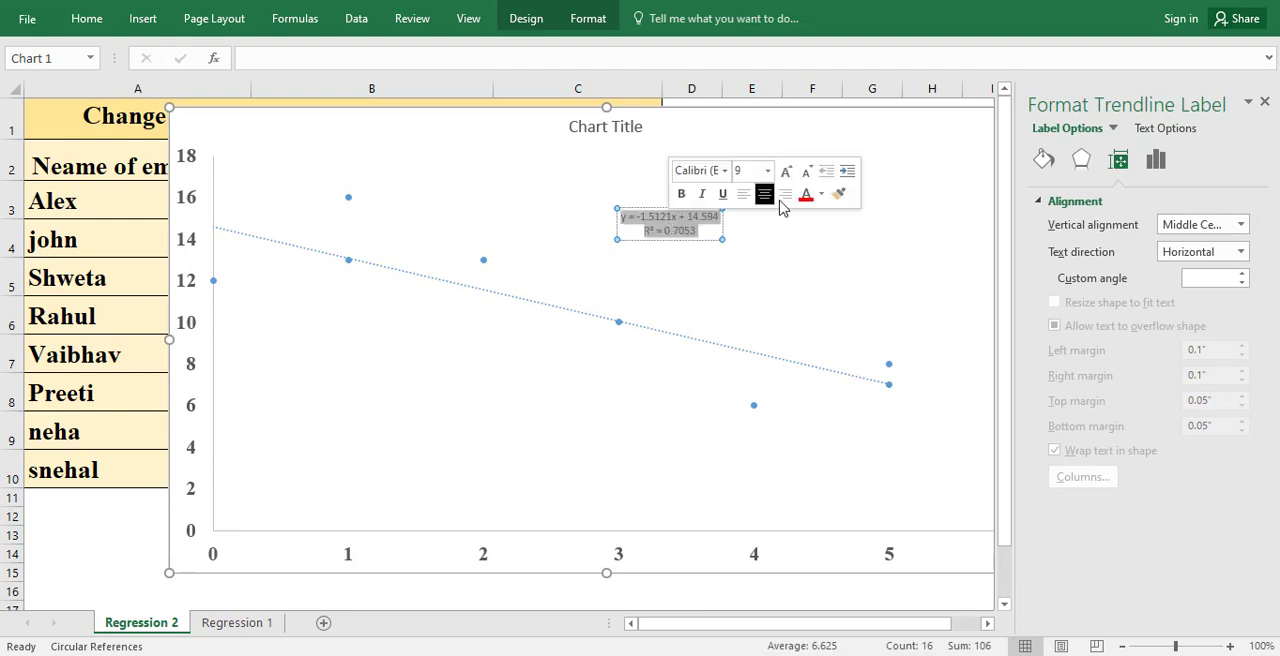
right_click(681, 229)
left_click(766, 312)
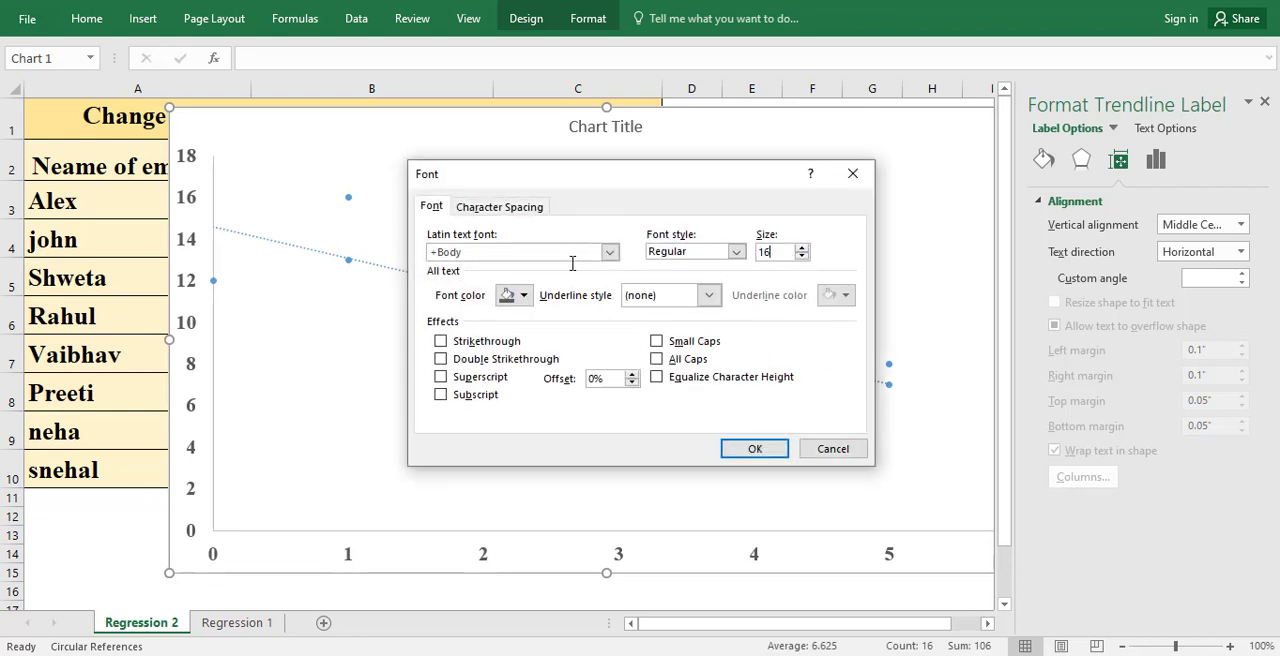
left_click(737, 252)
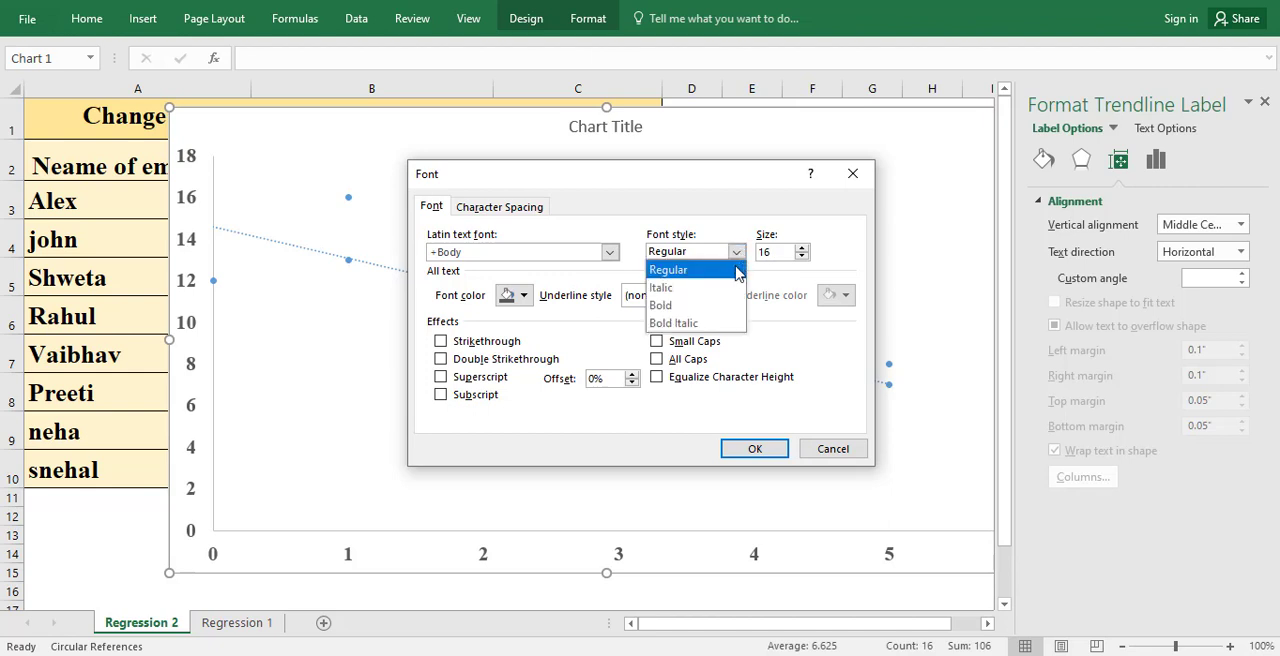
left_click(742, 306)
left_click(609, 252)
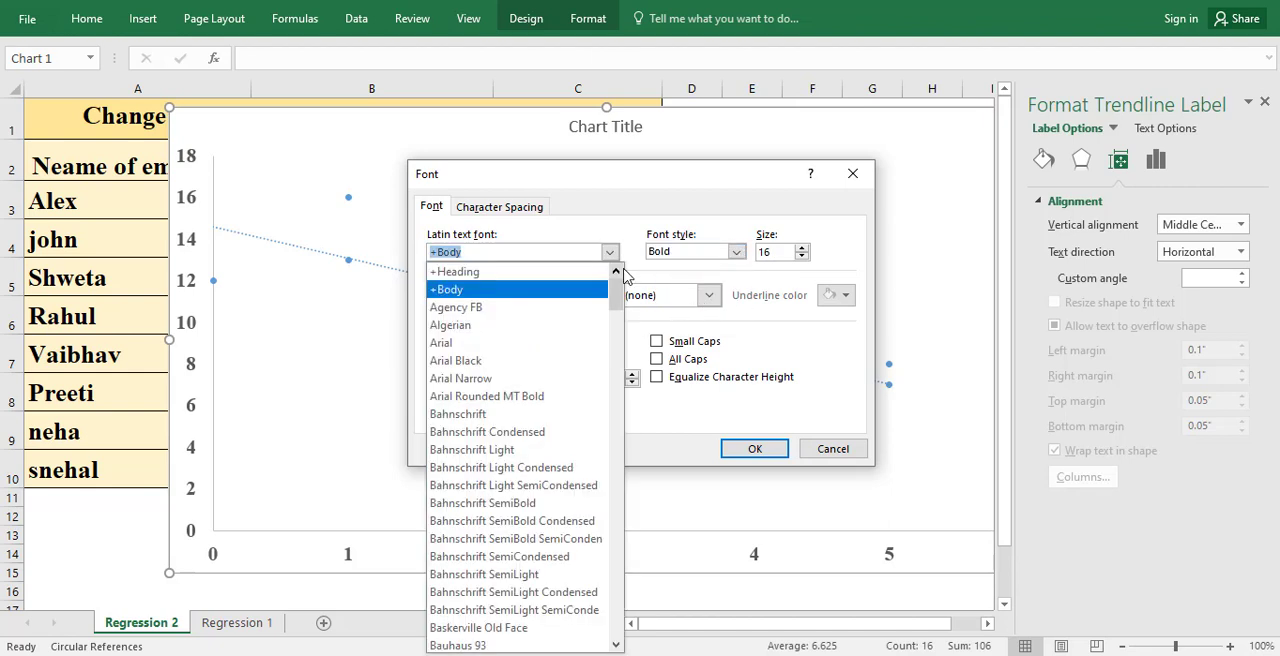
type("Times New Roman")
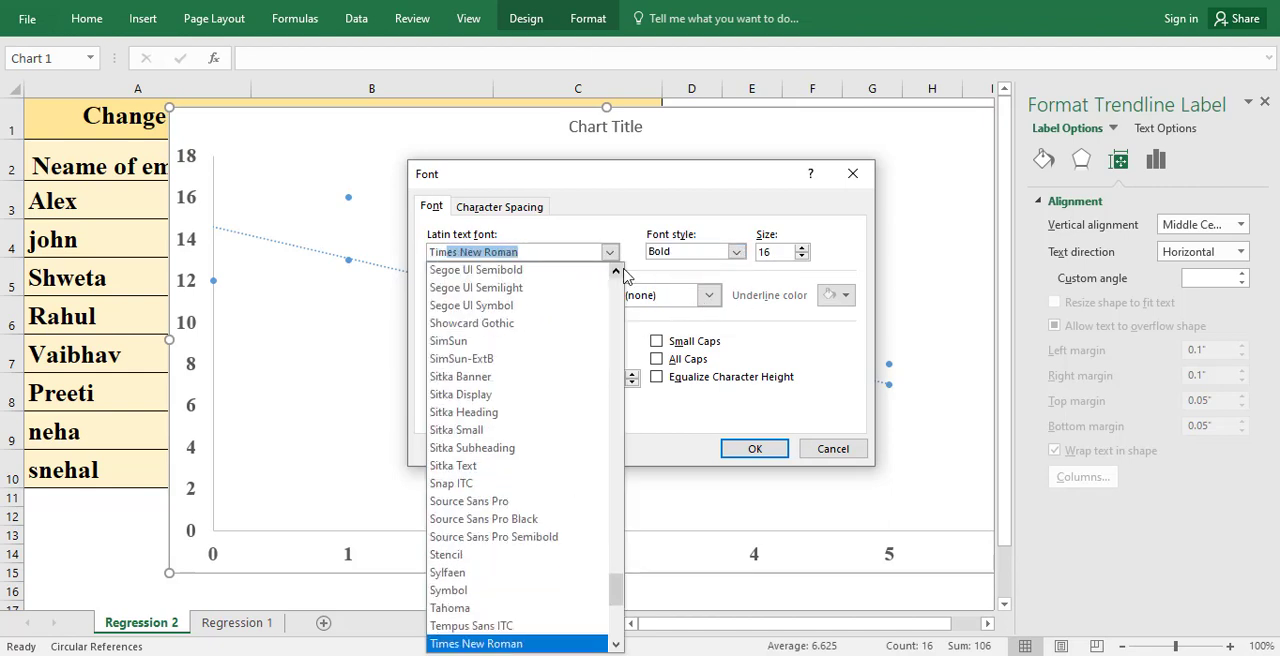
key("Return")
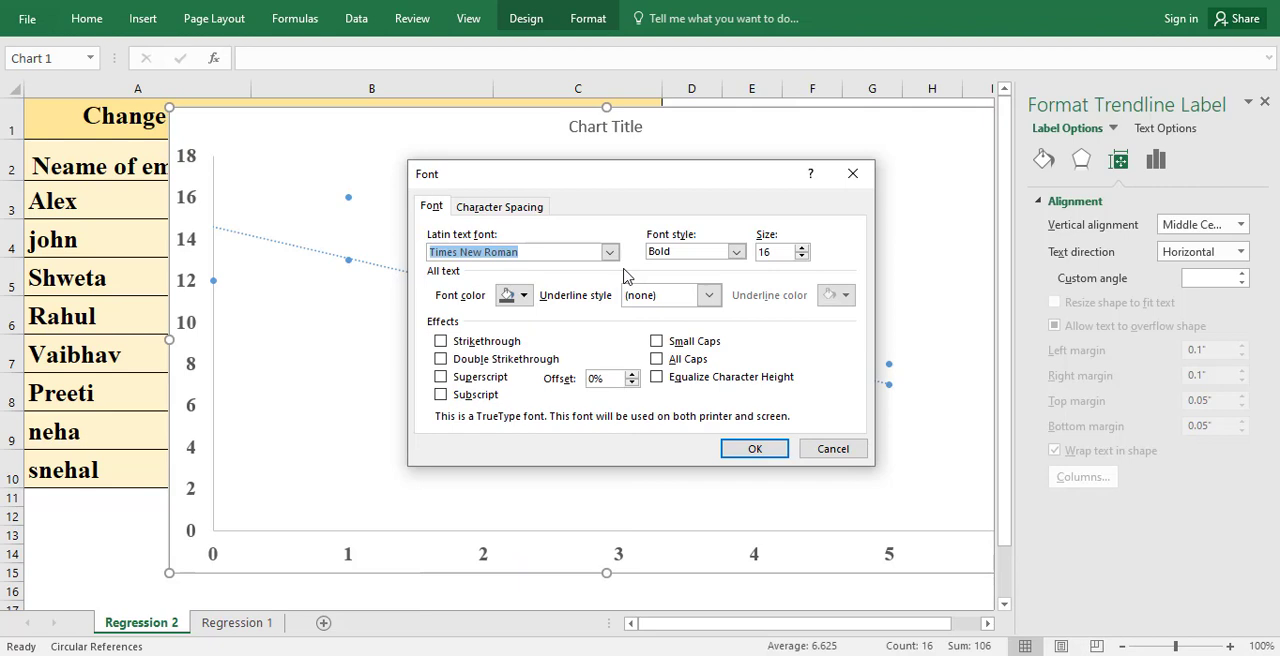
left_click(764, 449)
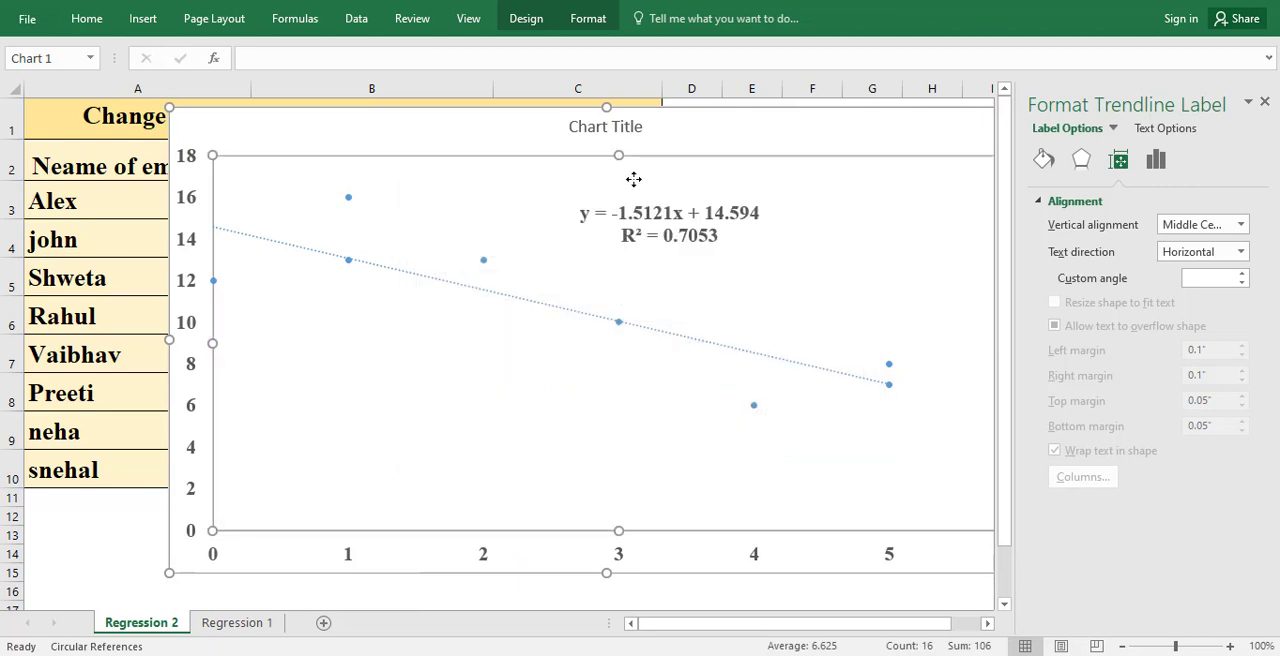
Step: Shift the plot area slightly upward, move the equation label higher into clear space, and close the label formatting options
left_click_drag(634, 179, 756, 159)
left_click(652, 230)
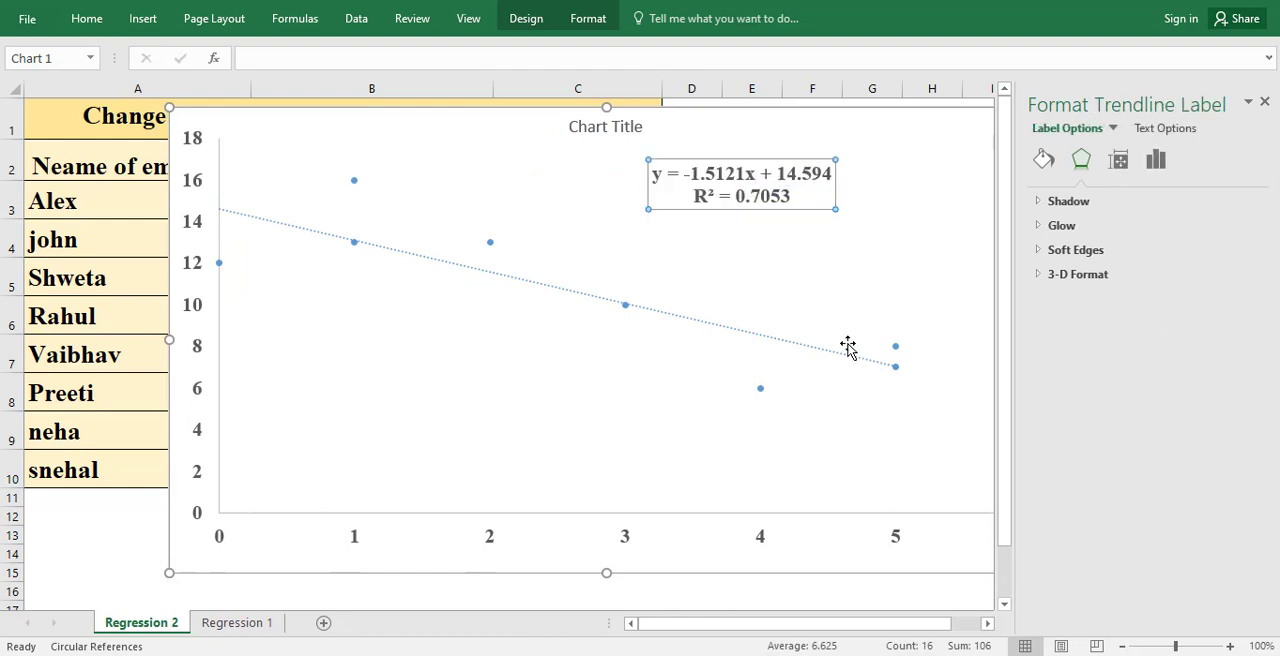
left_click(1265, 103)
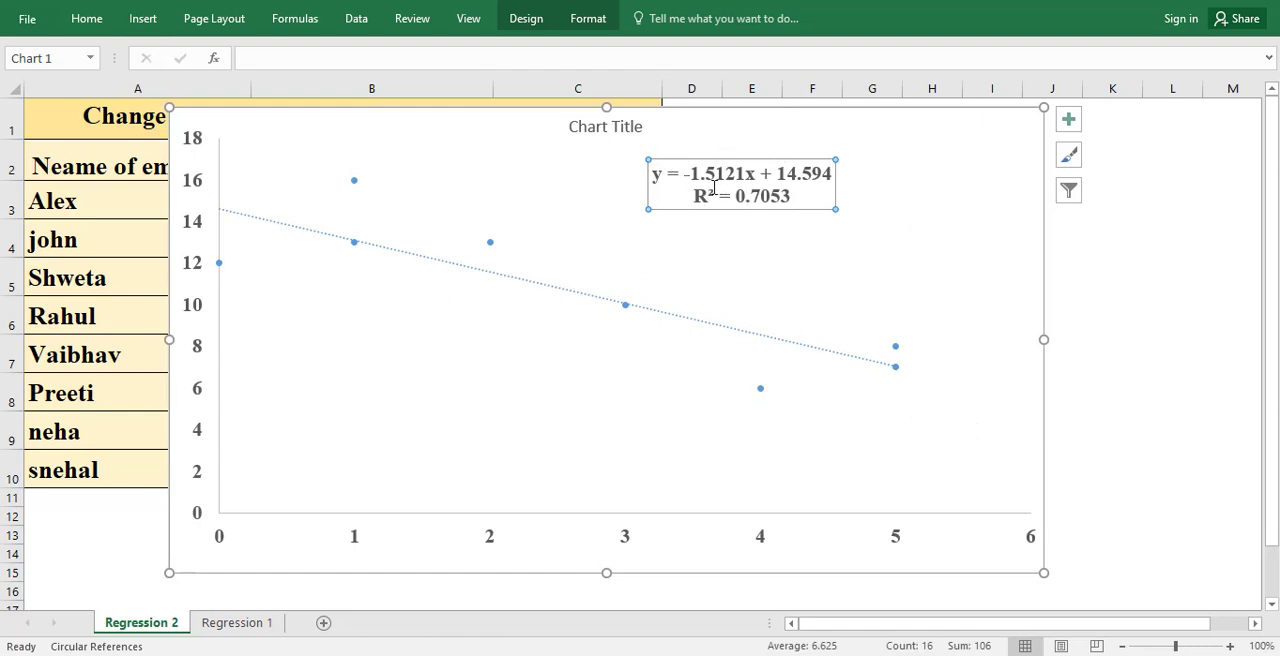
left_click(723, 322)
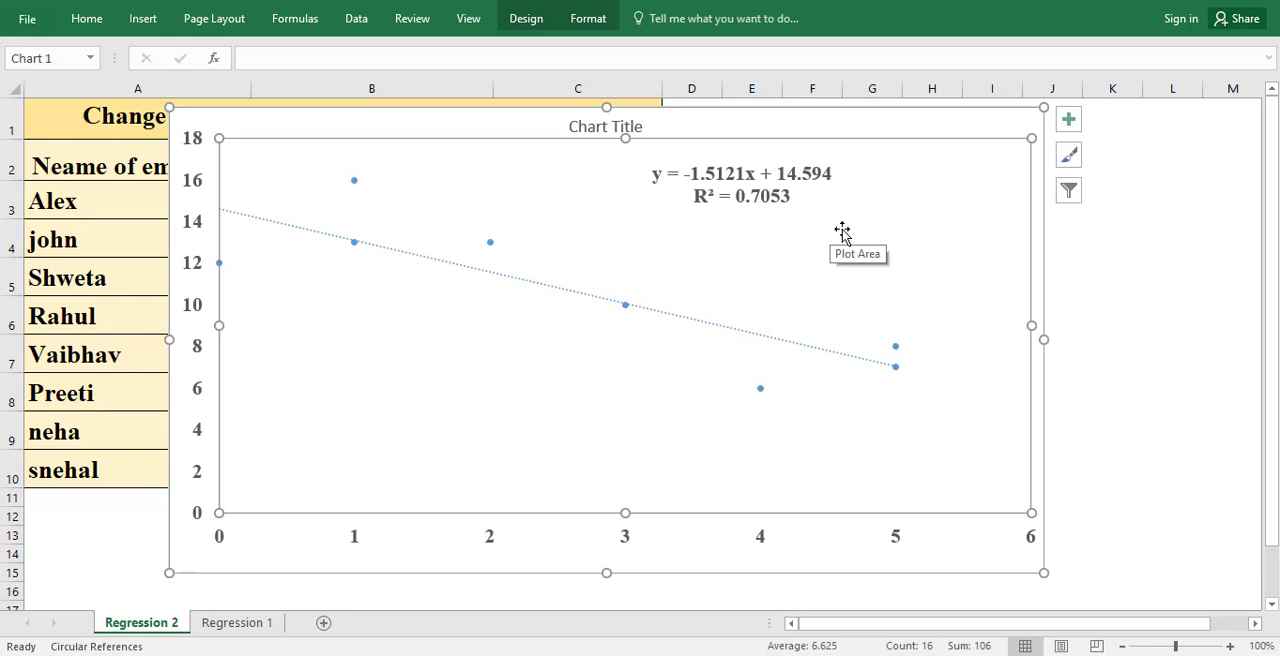
left_click(1212, 610)
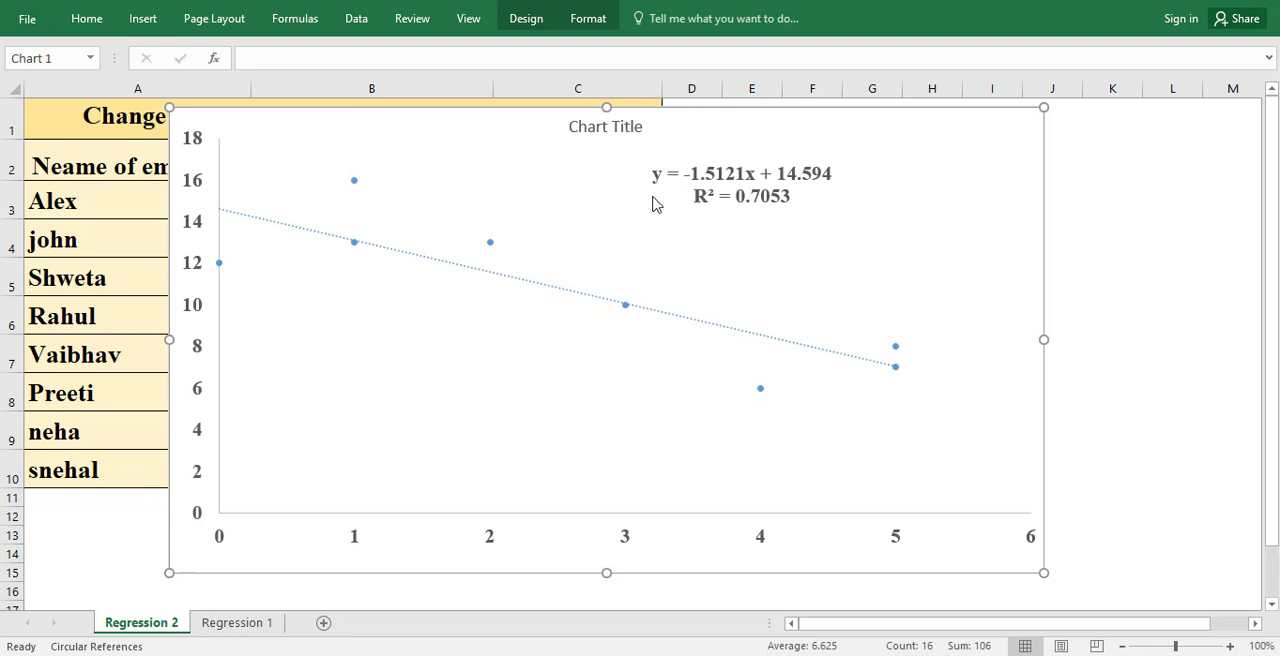
Step: Delete the equation label and the linear trendline from the training days and mistakes chart
left_click(727, 335)
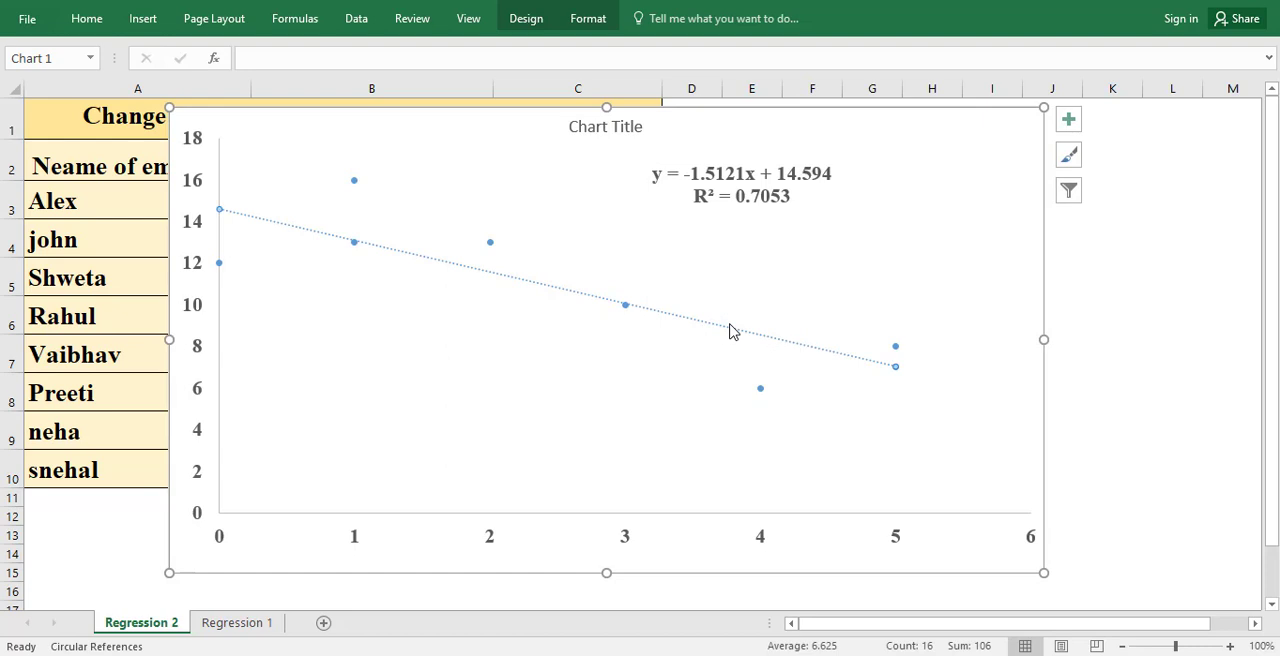
left_click(726, 200)
key("Delete")
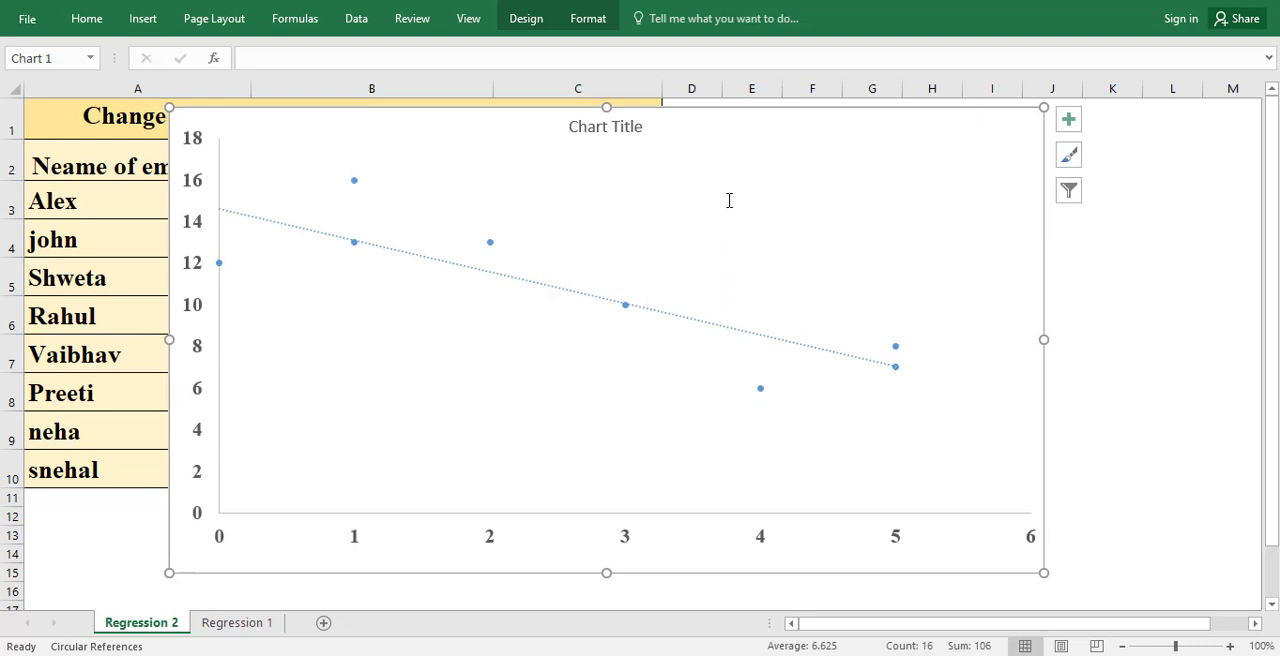
right_click(702, 326)
left_click(722, 332)
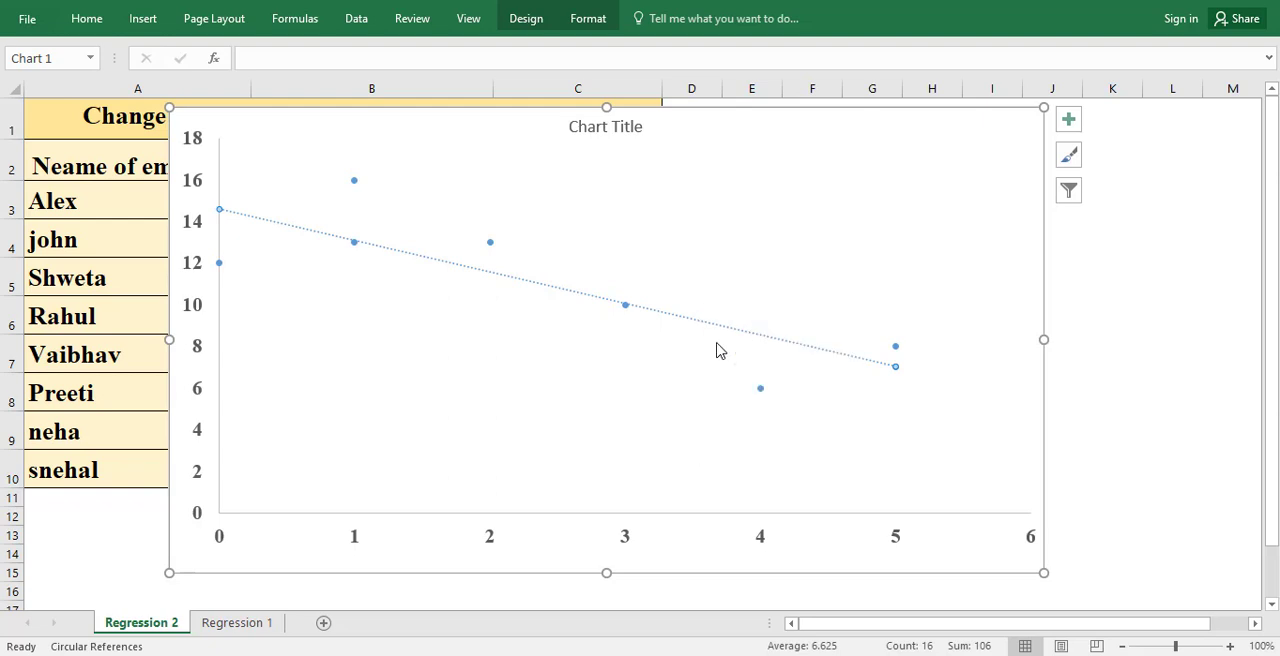
Step: Add an exponential trendline displaying its equation and R-squared value to the mistakes series, and move its label above the curve
right_click(627, 309)
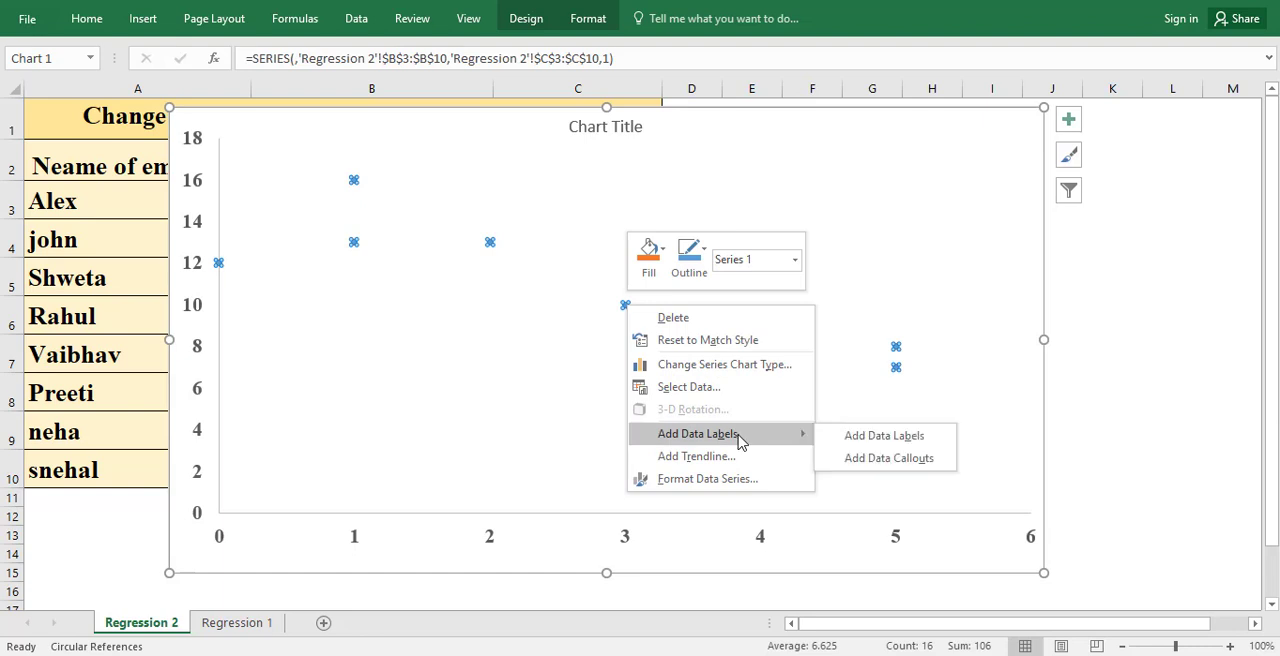
left_click(693, 456)
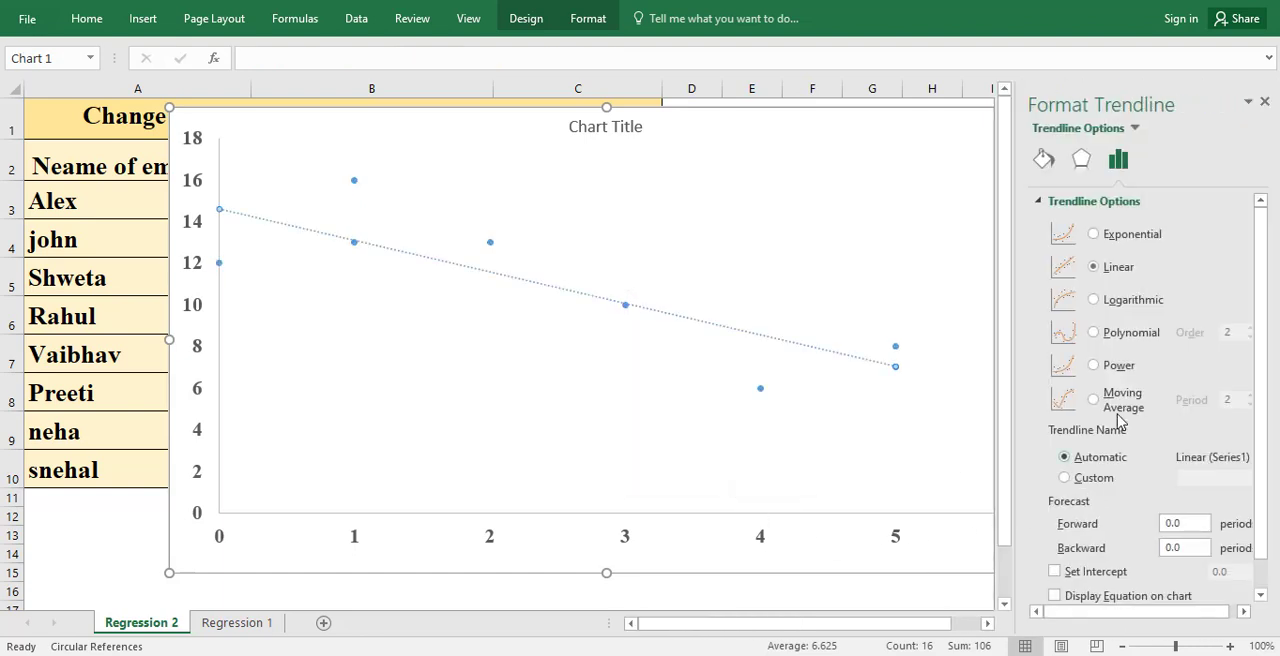
left_click(1095, 236)
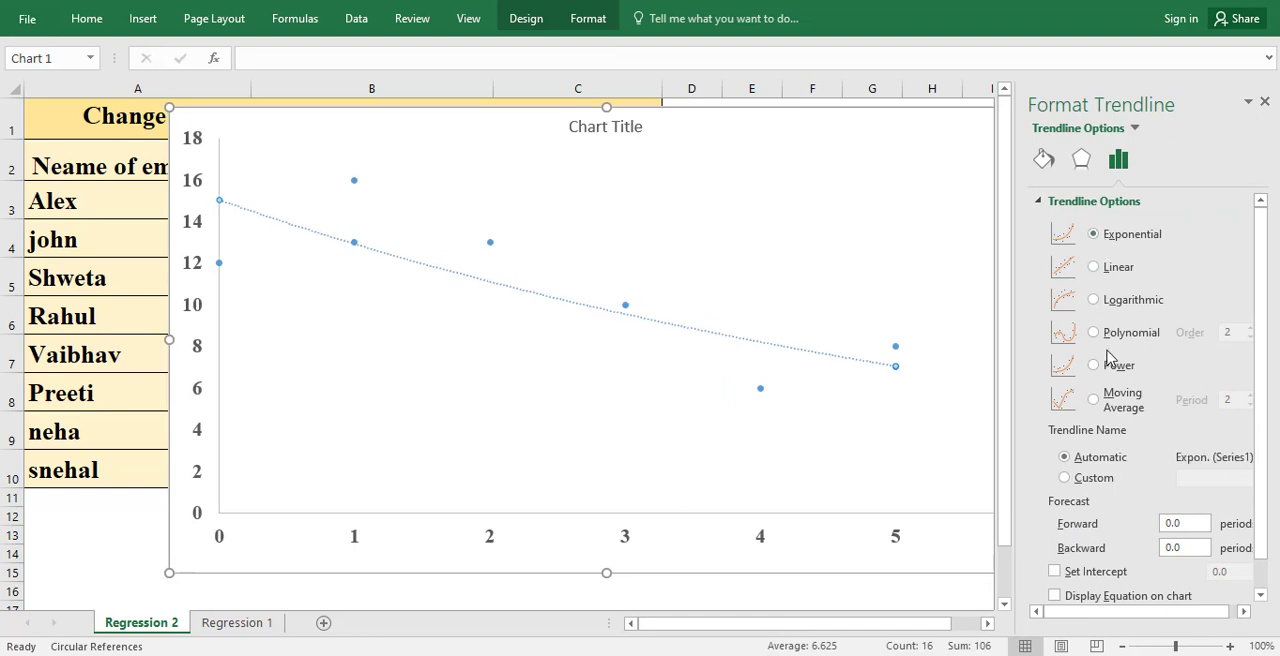
scroll(1111, 362, "down", 1)
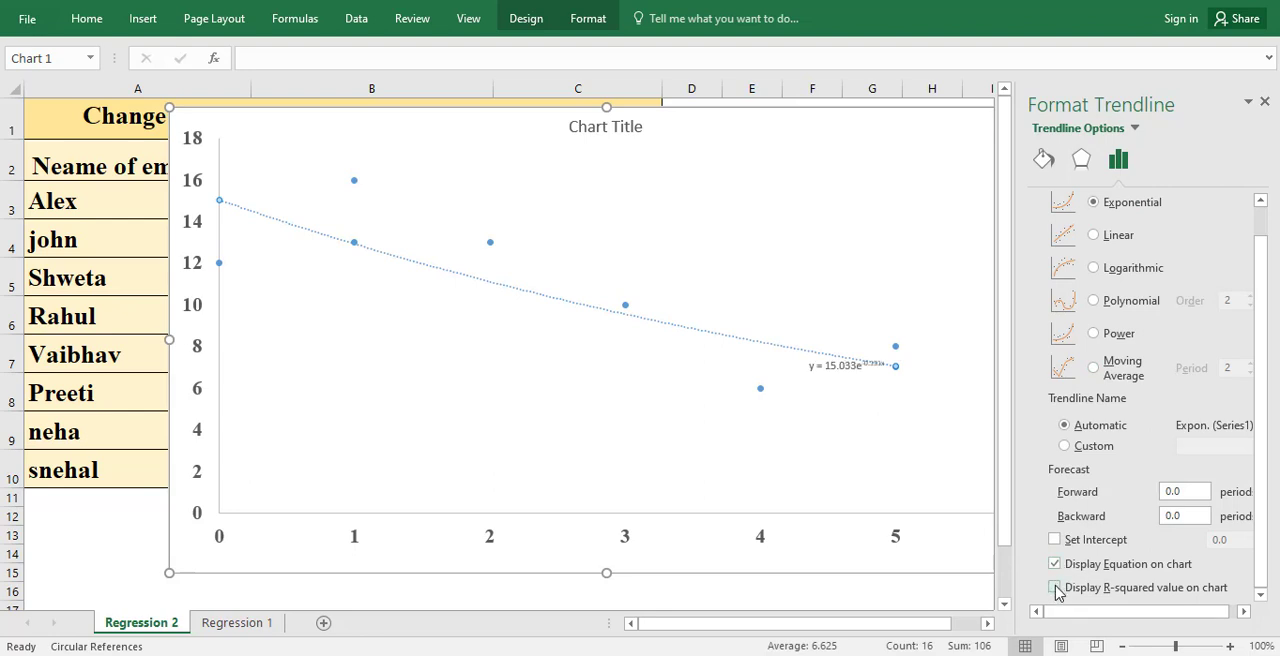
left_click(1056, 588)
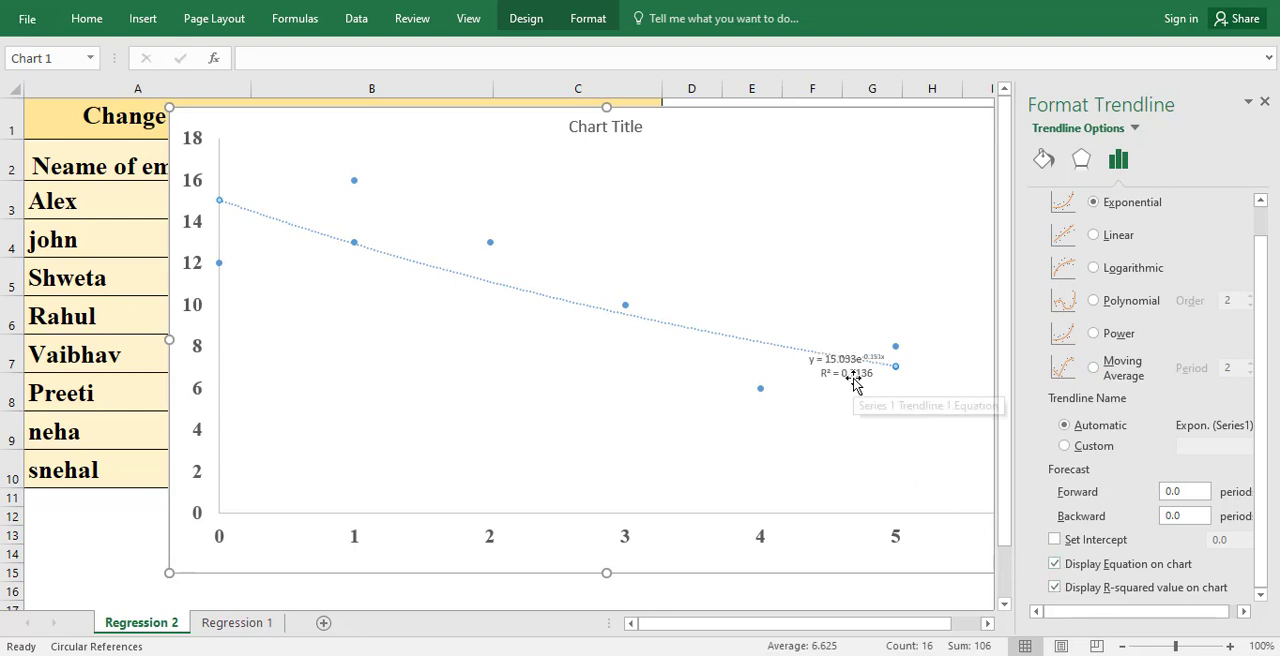
left_click_drag(849, 373, 664, 244)
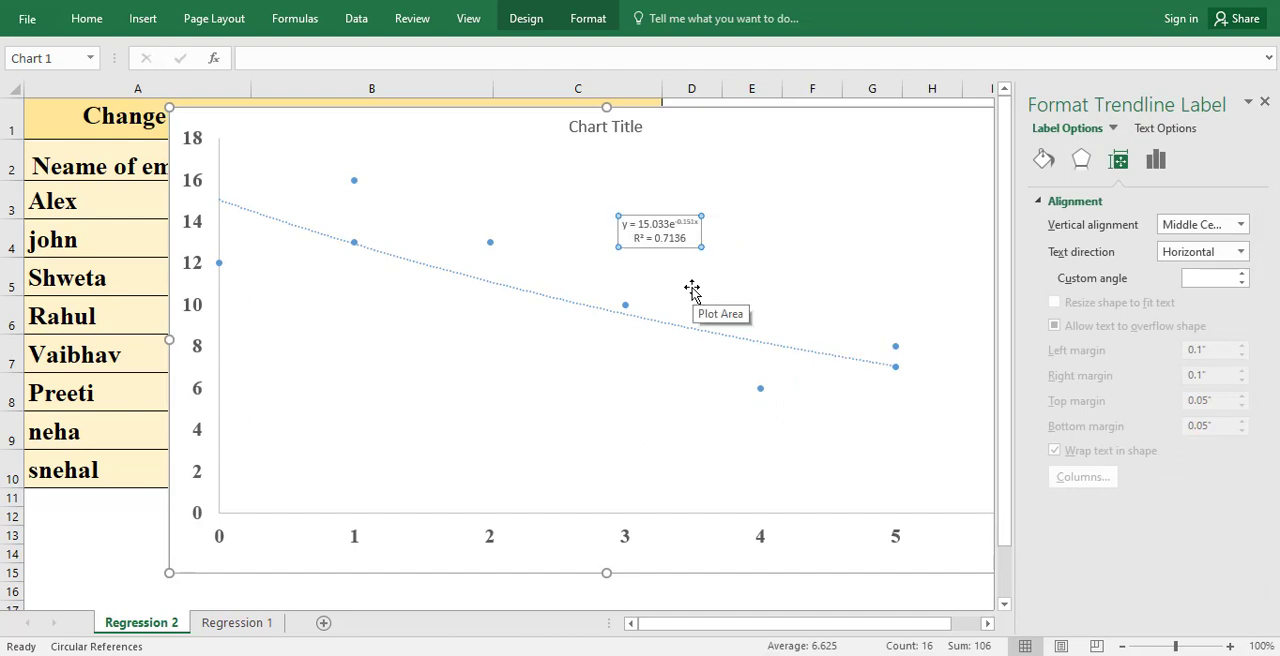
Step: Format the exponential trendline's label as bold Times New Roman, size 16
right_click(659, 241)
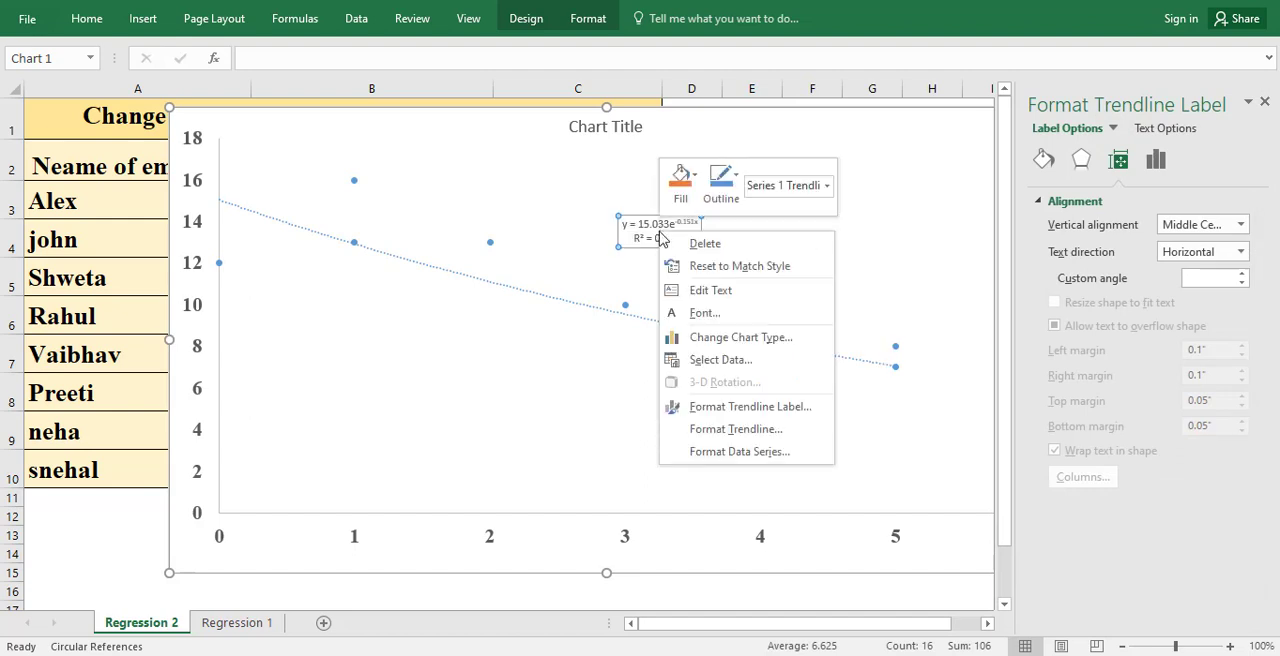
left_click(704, 313)
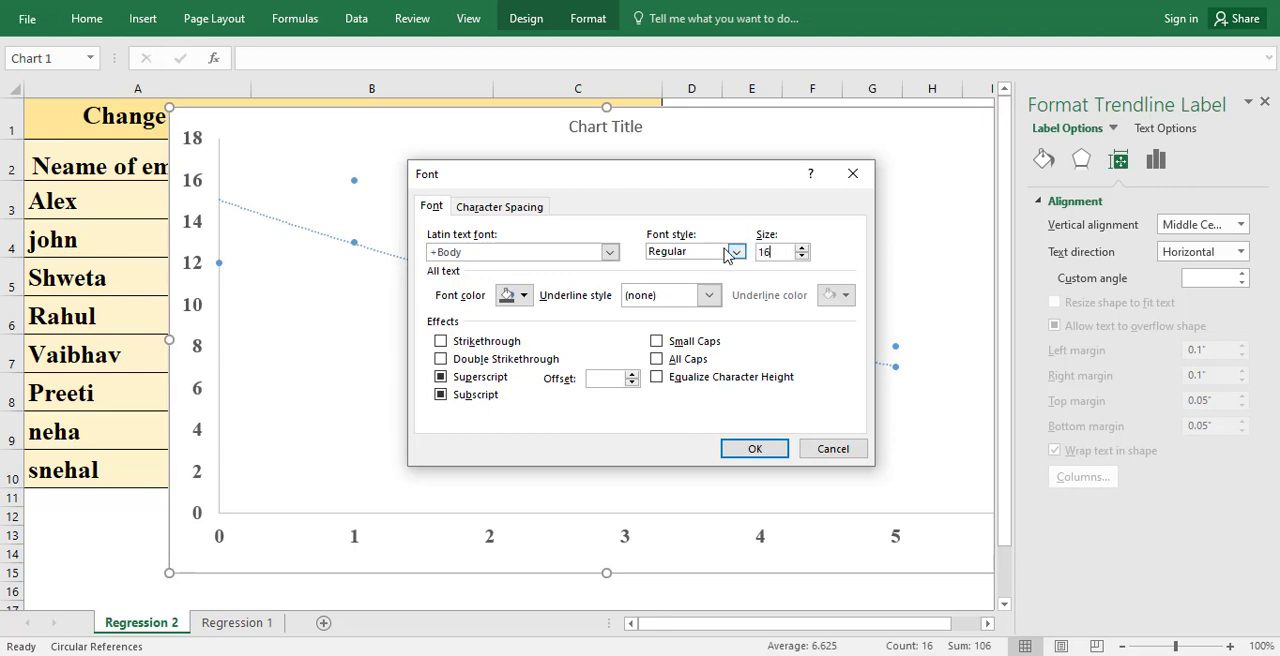
left_click(736, 252)
left_click(715, 305)
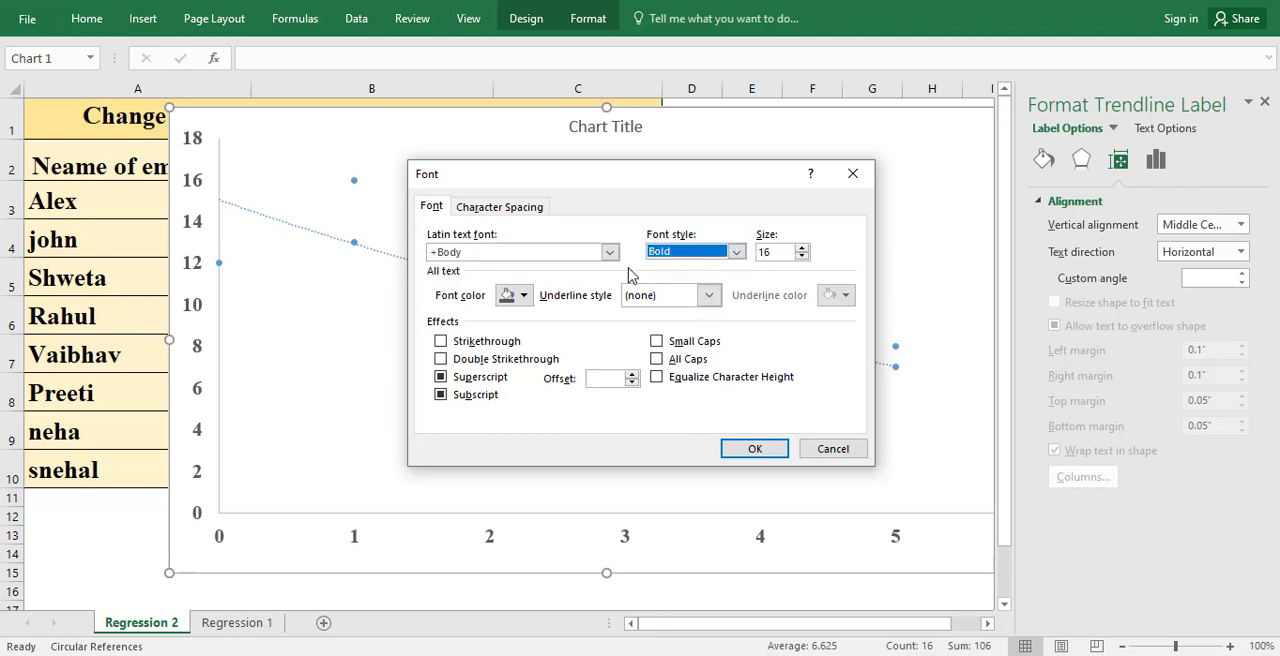
left_click(610, 252)
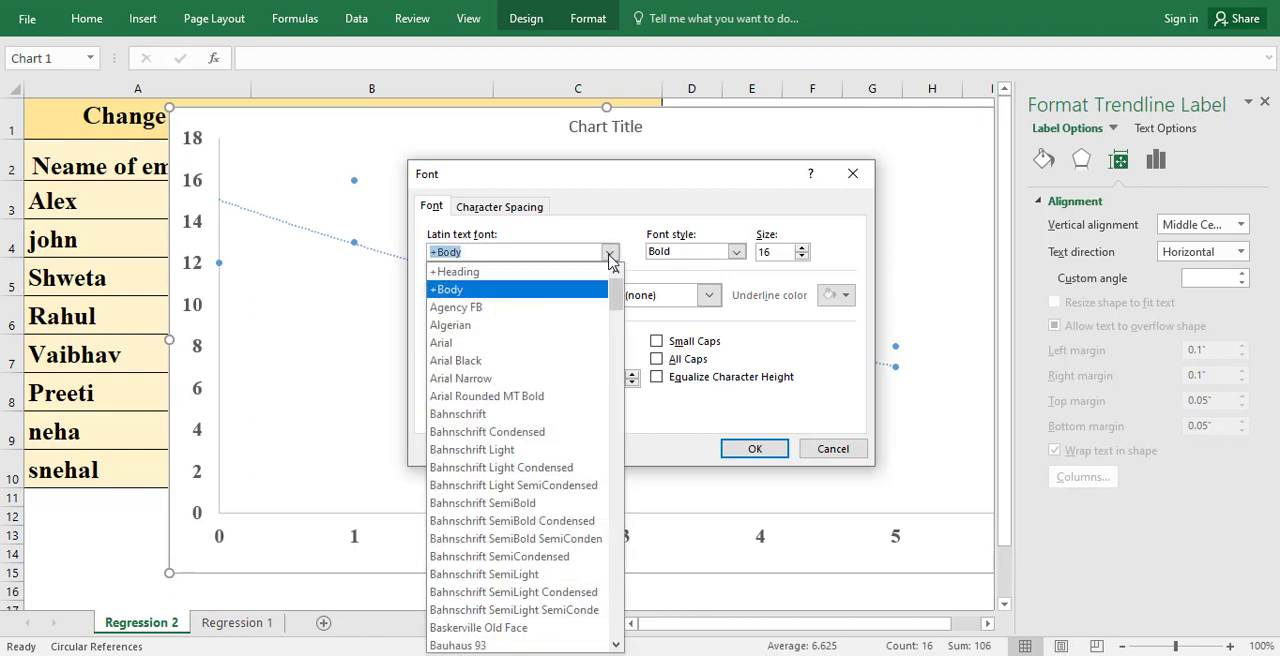
type("It")
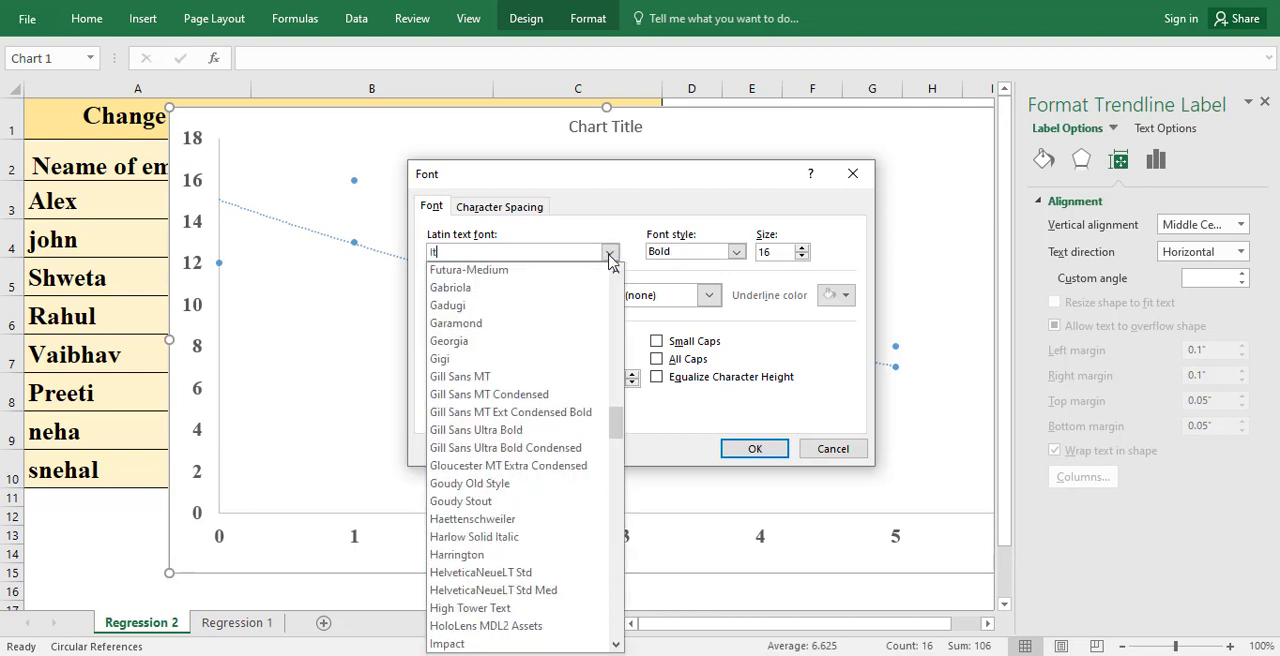
type("Times New Roman")
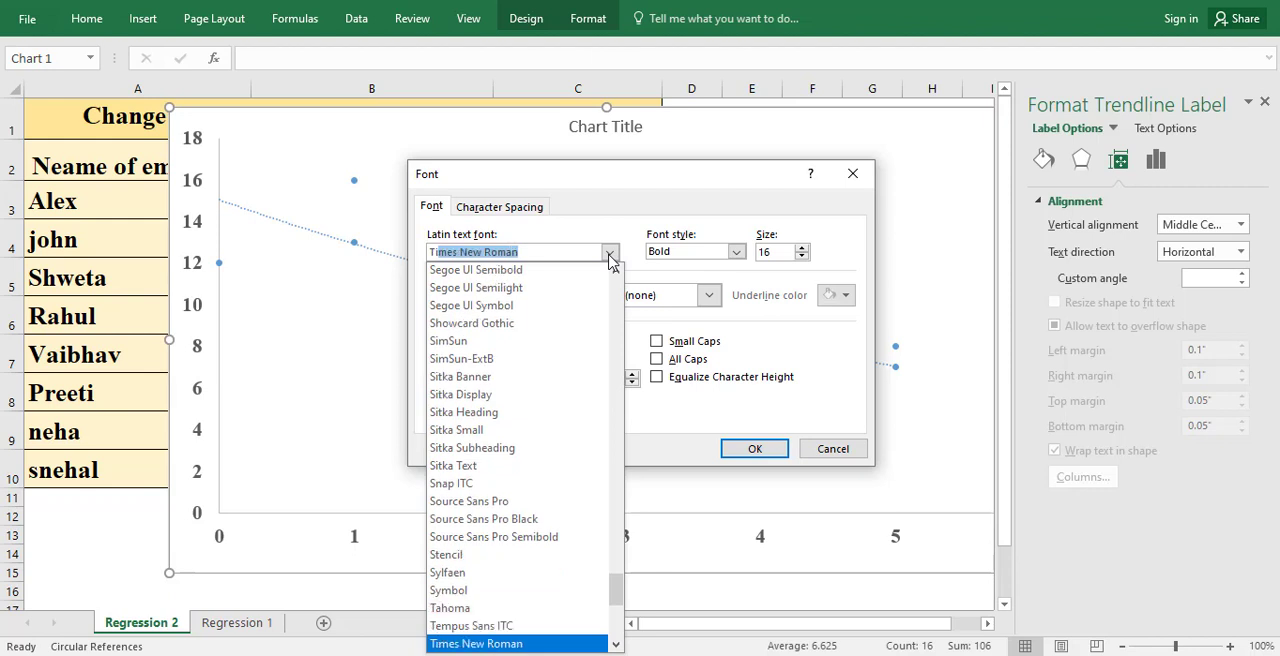
left_click(610, 255)
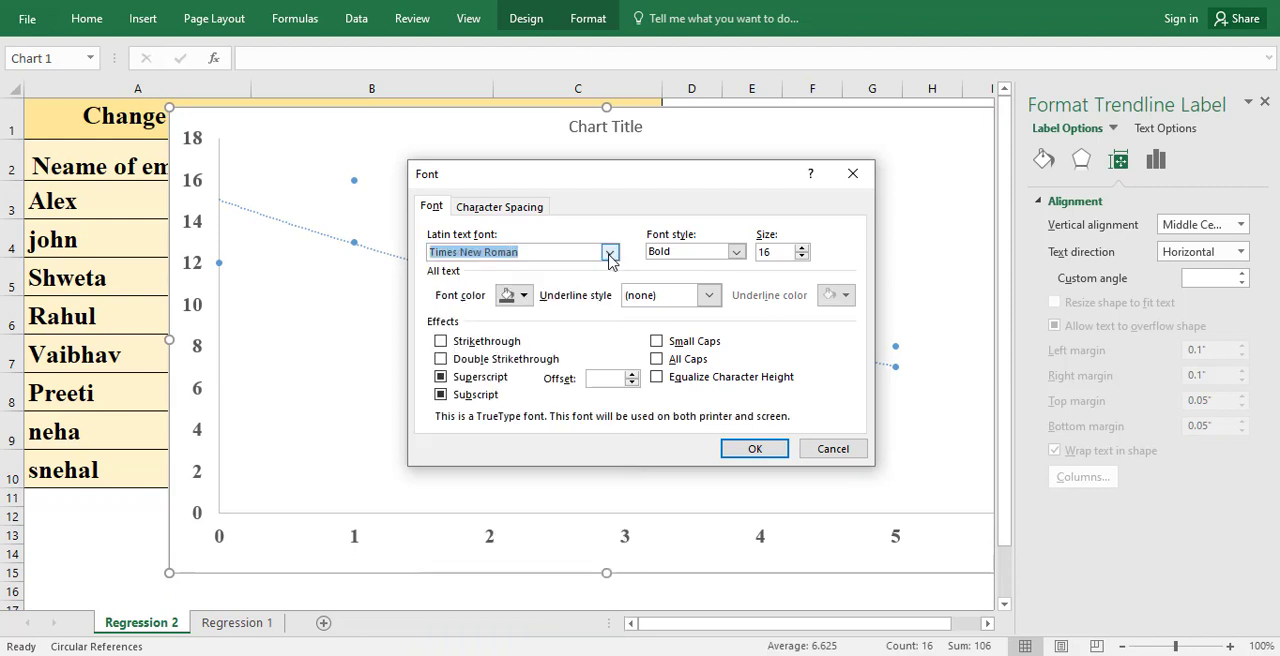
left_click(745, 449)
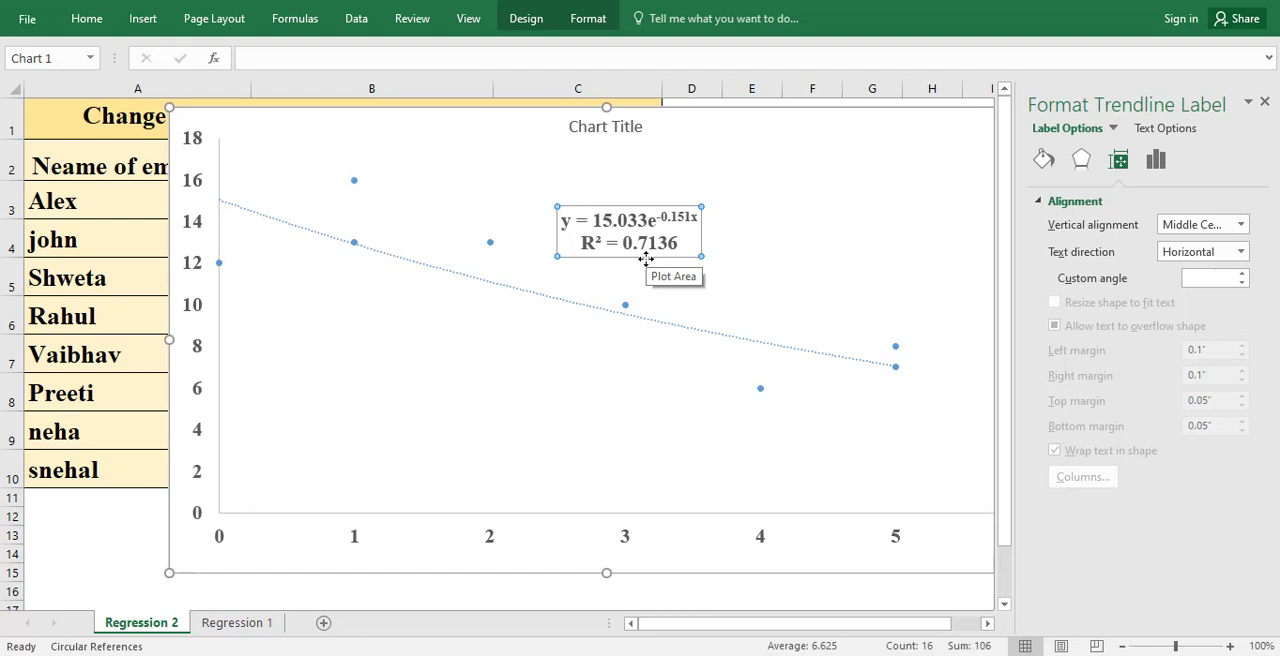
Step: Replace the exponential trendline with an order 2 polynomial one displaying its equation and R-squared value, and move its label above the curve
right_click(672, 323)
left_click(680, 334)
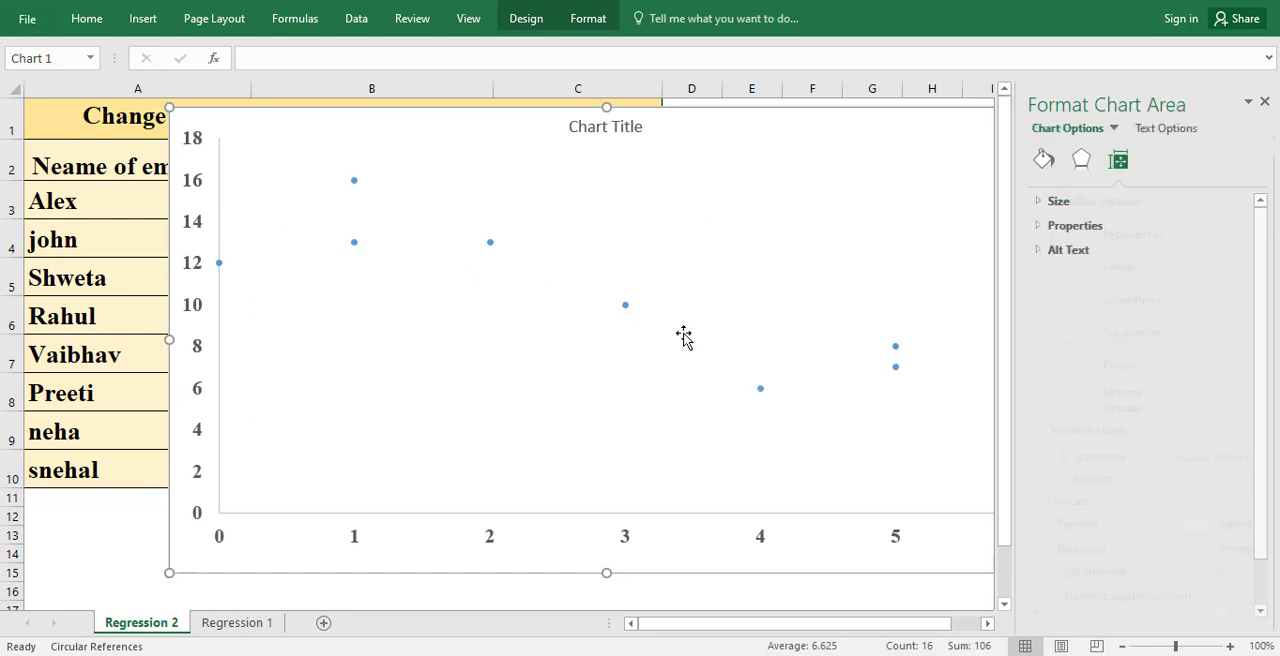
right_click(625, 305)
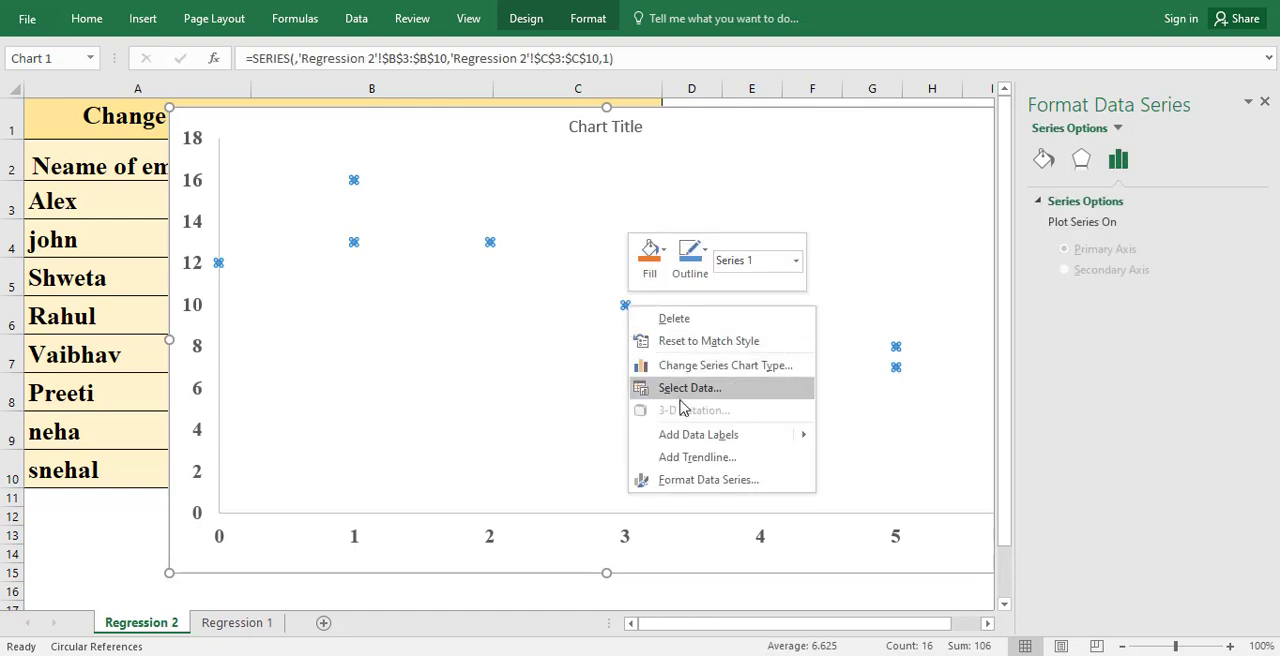
left_click(686, 458)
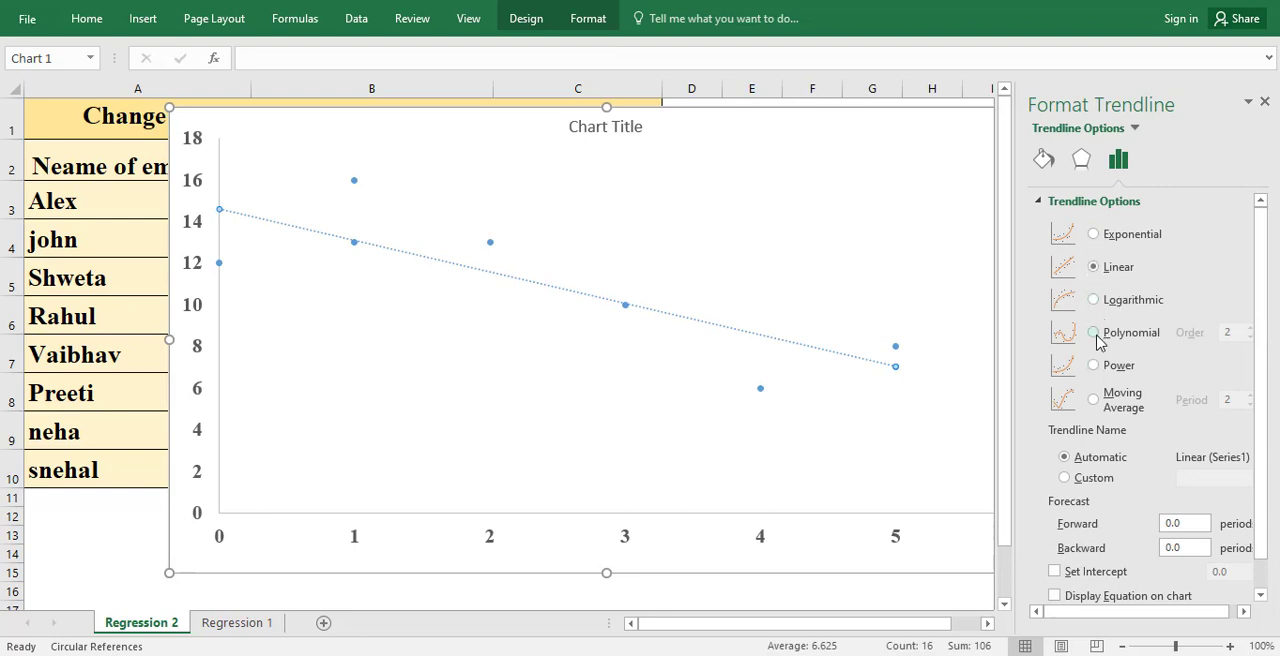
left_click(1094, 333)
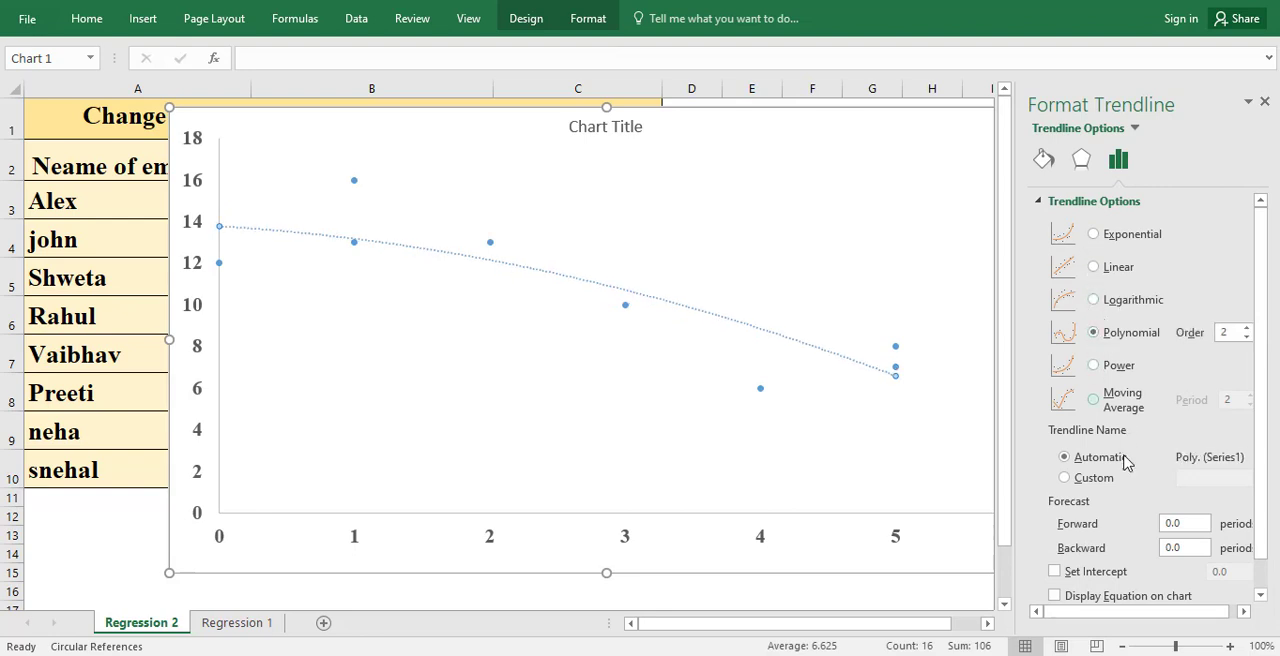
scroll(1100, 515, "down", 1)
left_click(1056, 564)
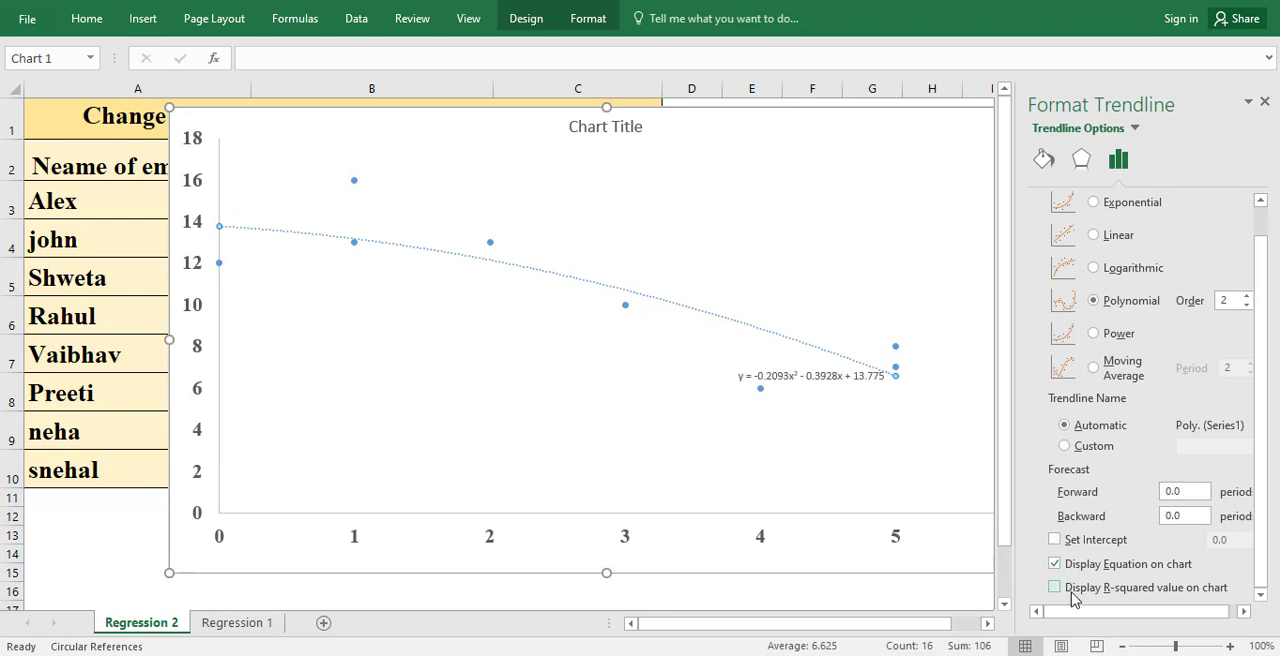
left_click(1072, 590)
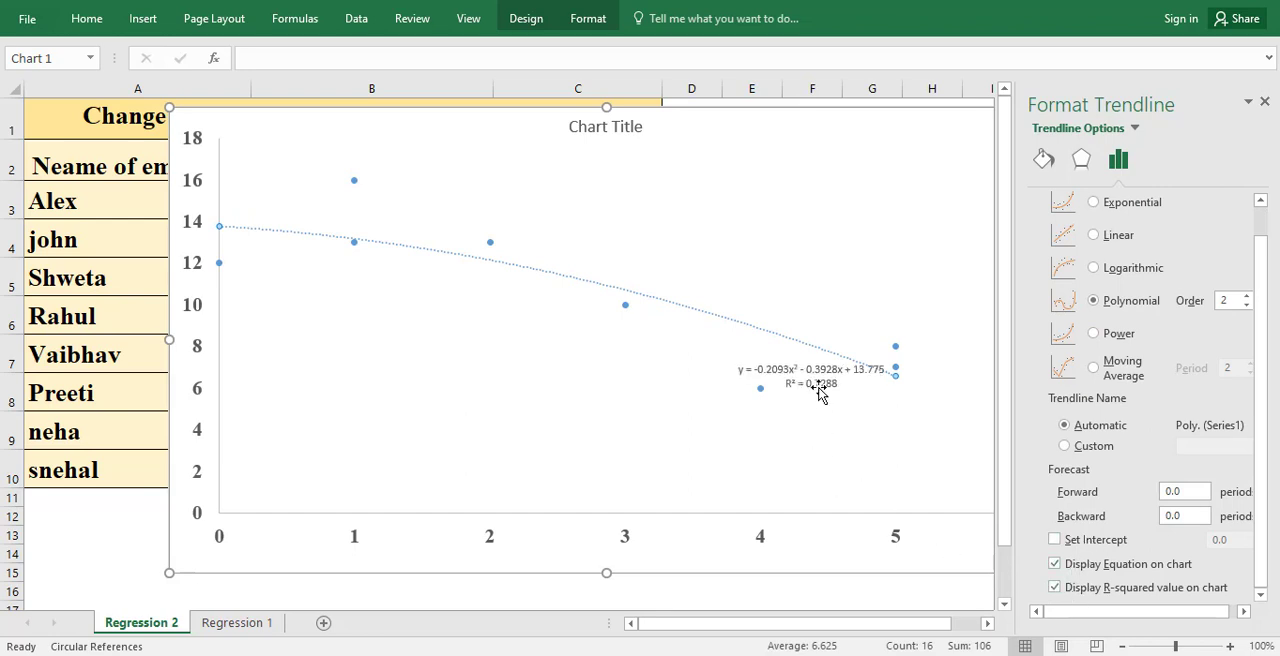
left_click_drag(818, 382, 734, 228)
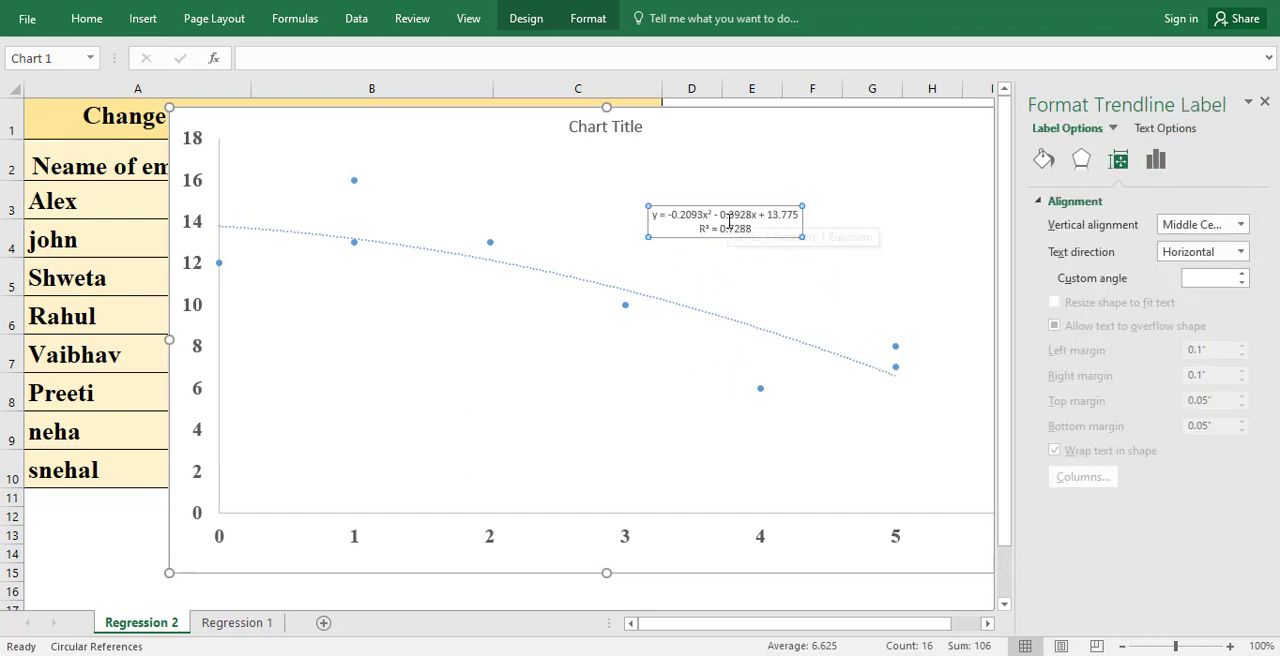
Step: Format the polynomial trendline's equation and R-squared label as bold Times New Roman, size 16
right_click(729, 222)
left_click(790, 302)
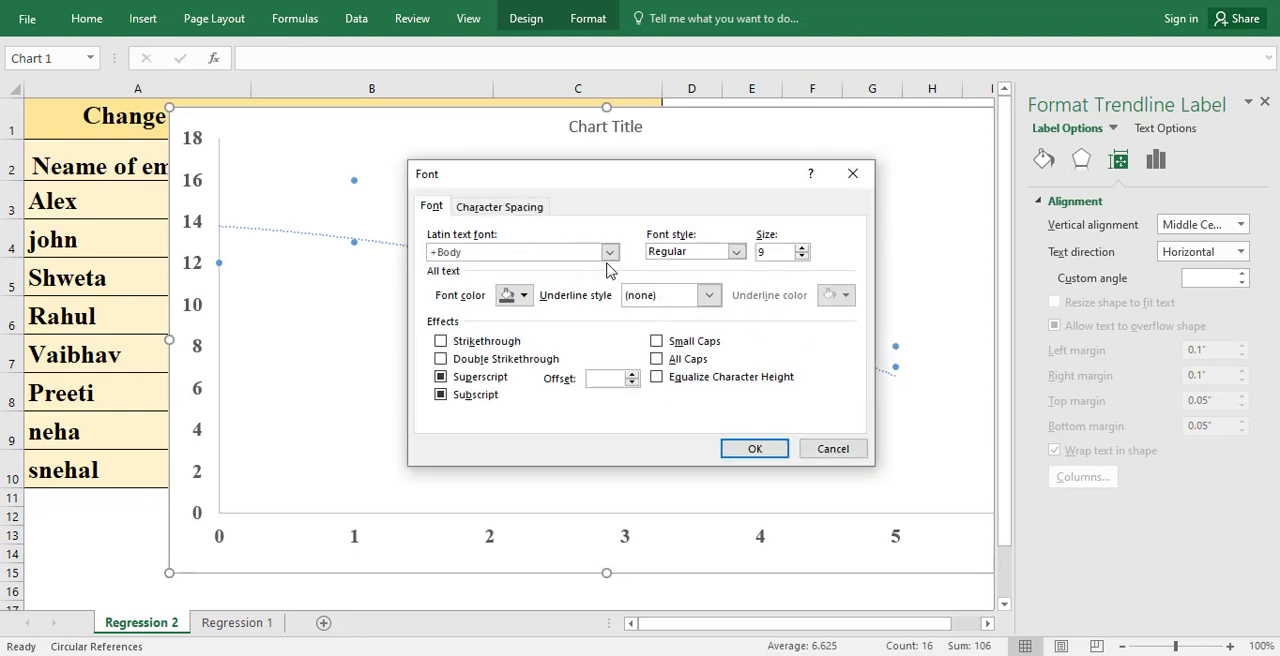
left_click_drag(778, 252, 700, 258)
left_click(737, 252)
left_click(708, 305)
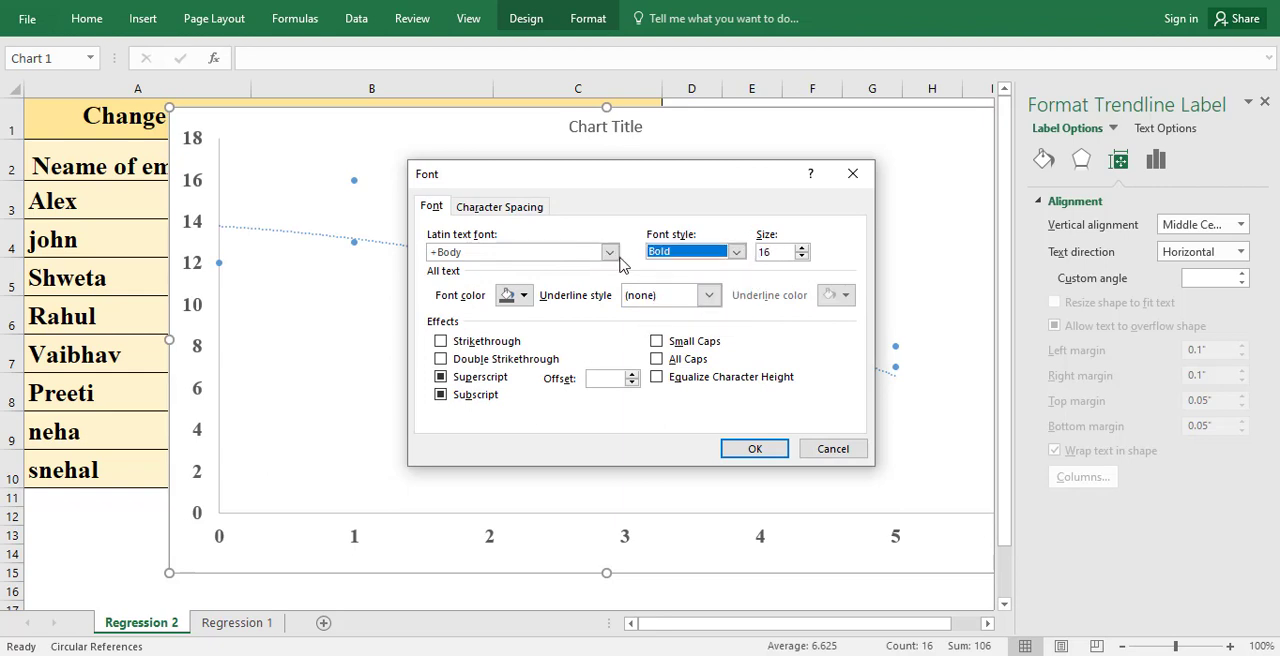
left_click(611, 255)
type("Times New Roman")
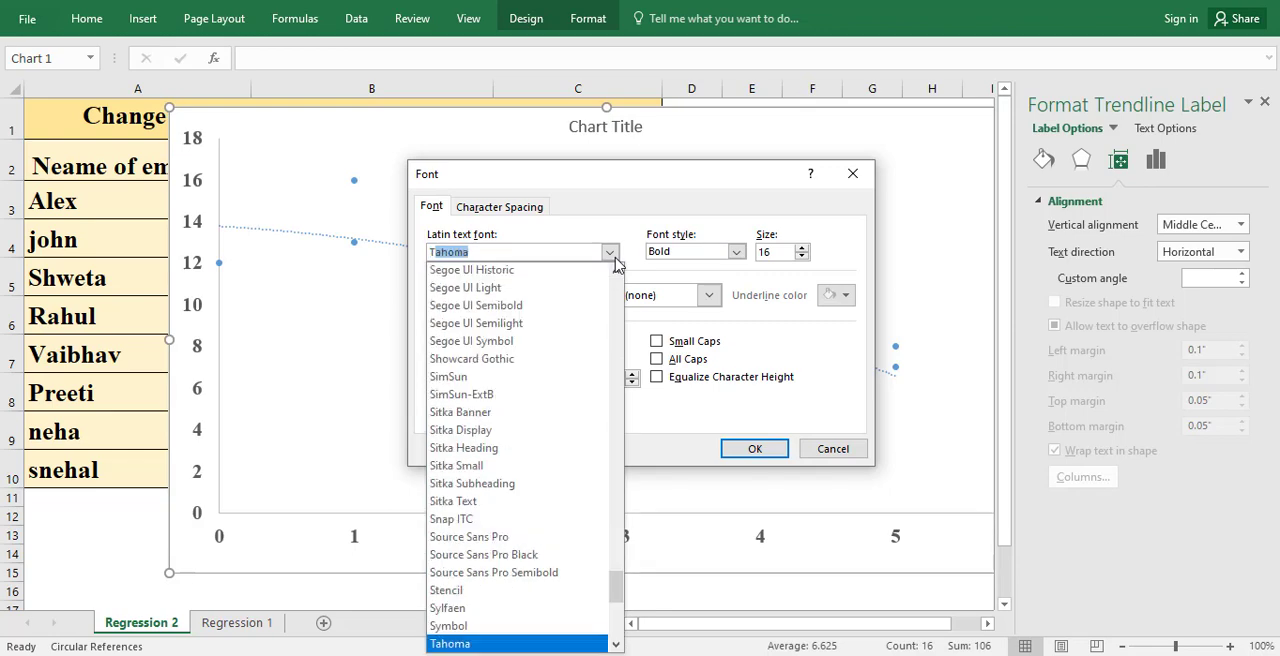
key("Return")
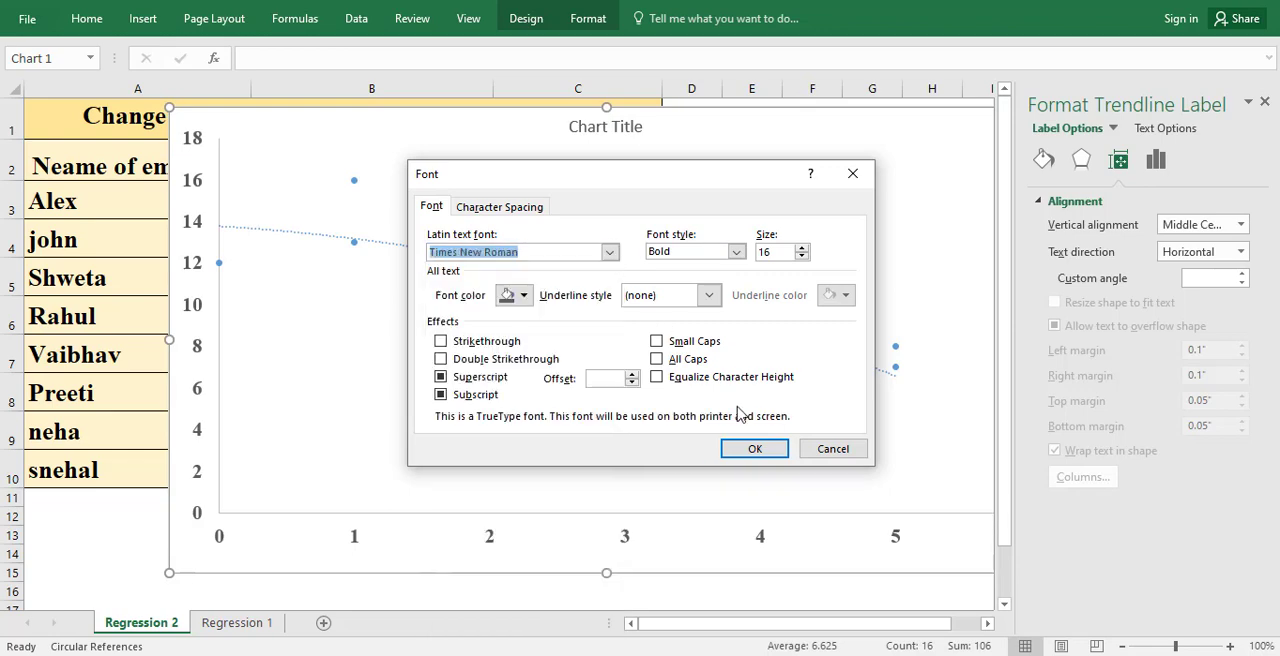
left_click(750, 449)
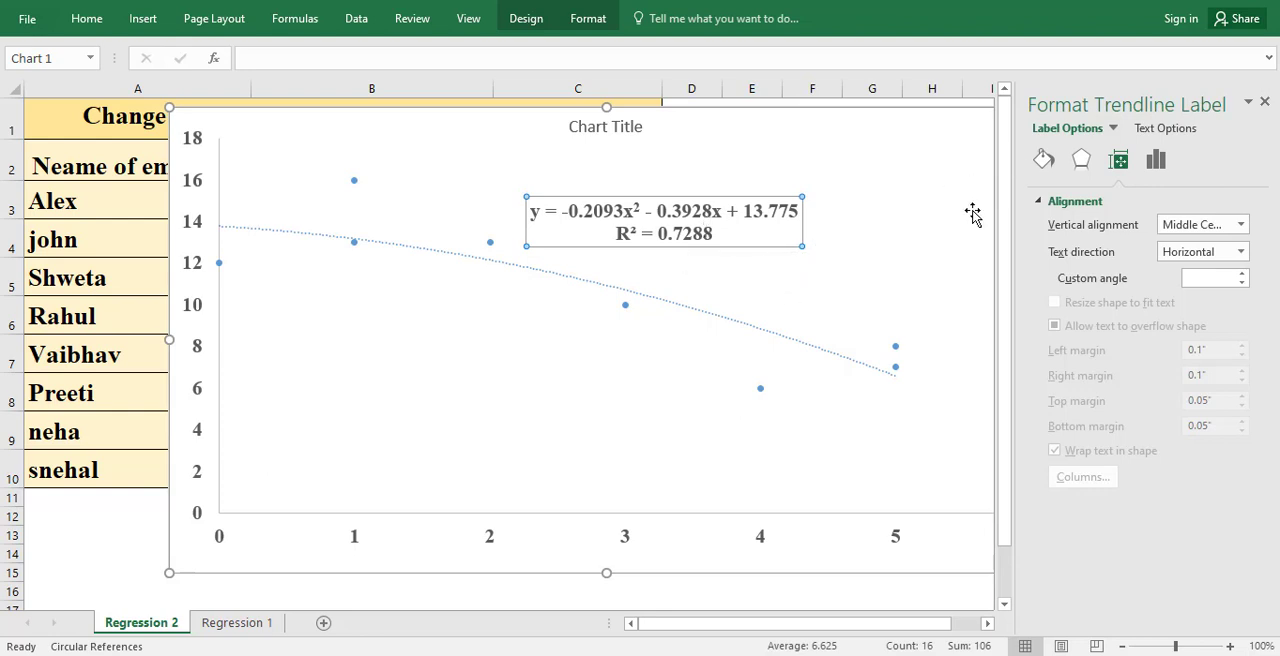
left_click(1155, 162)
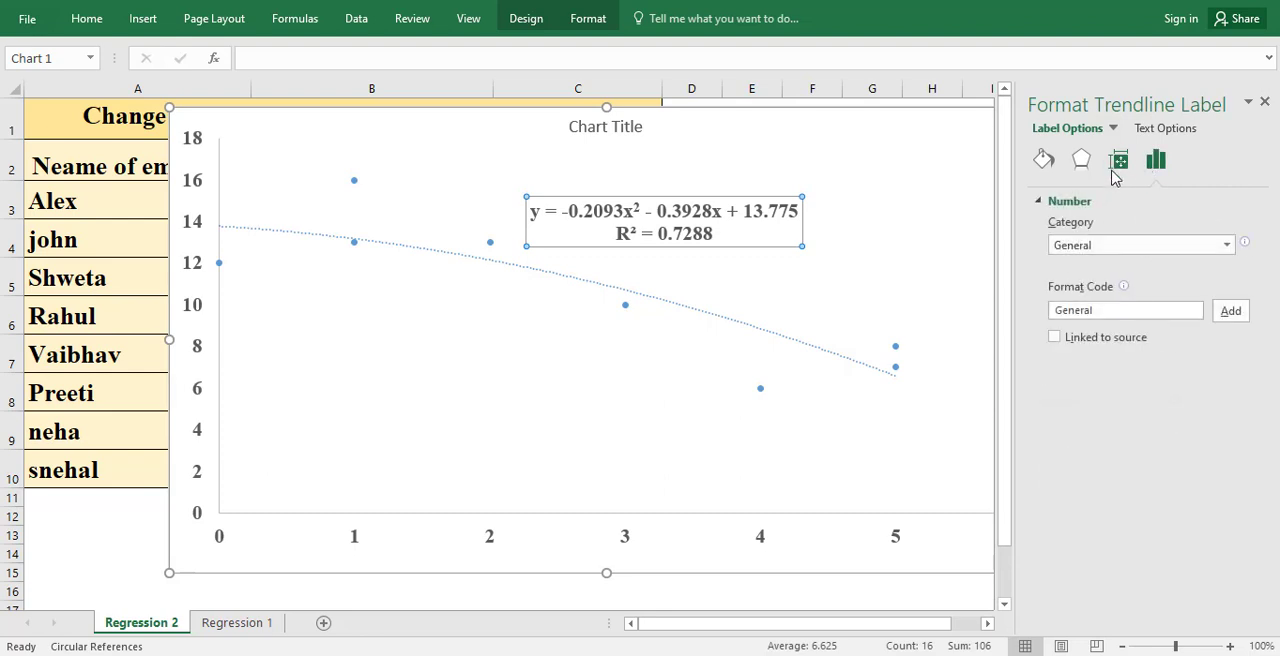
left_click(1118, 165)
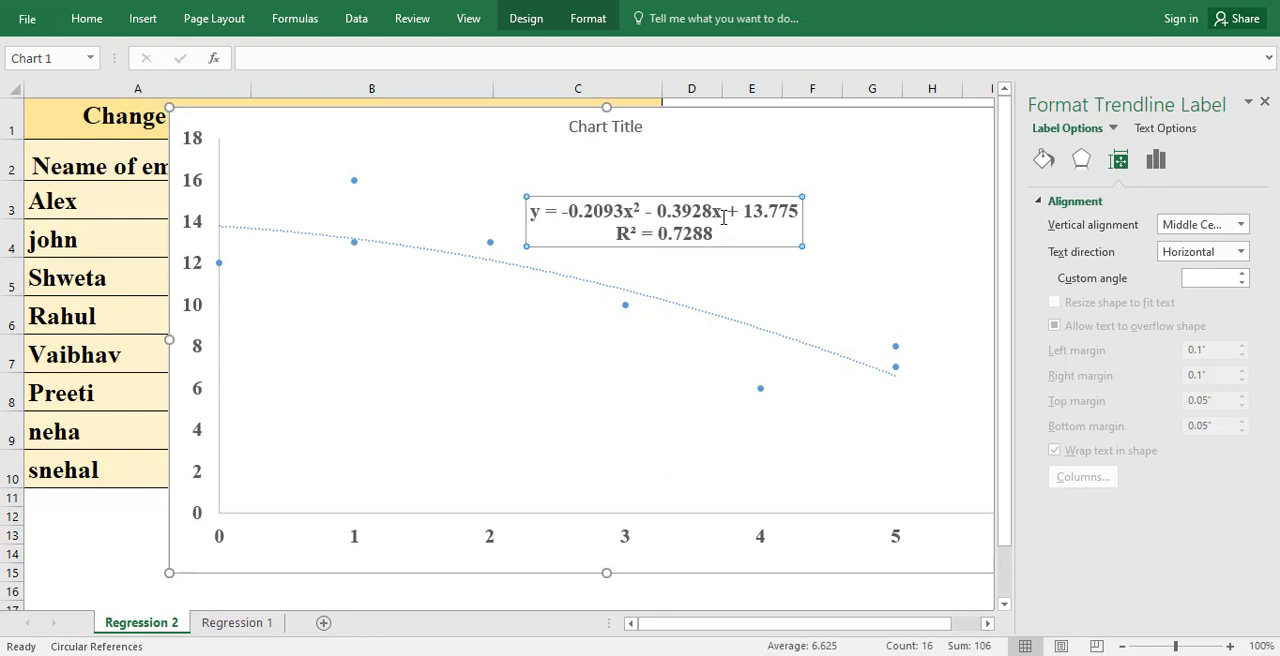
left_click_drag(723, 220, 717, 220)
left_click_drag(633, 213, 624, 214)
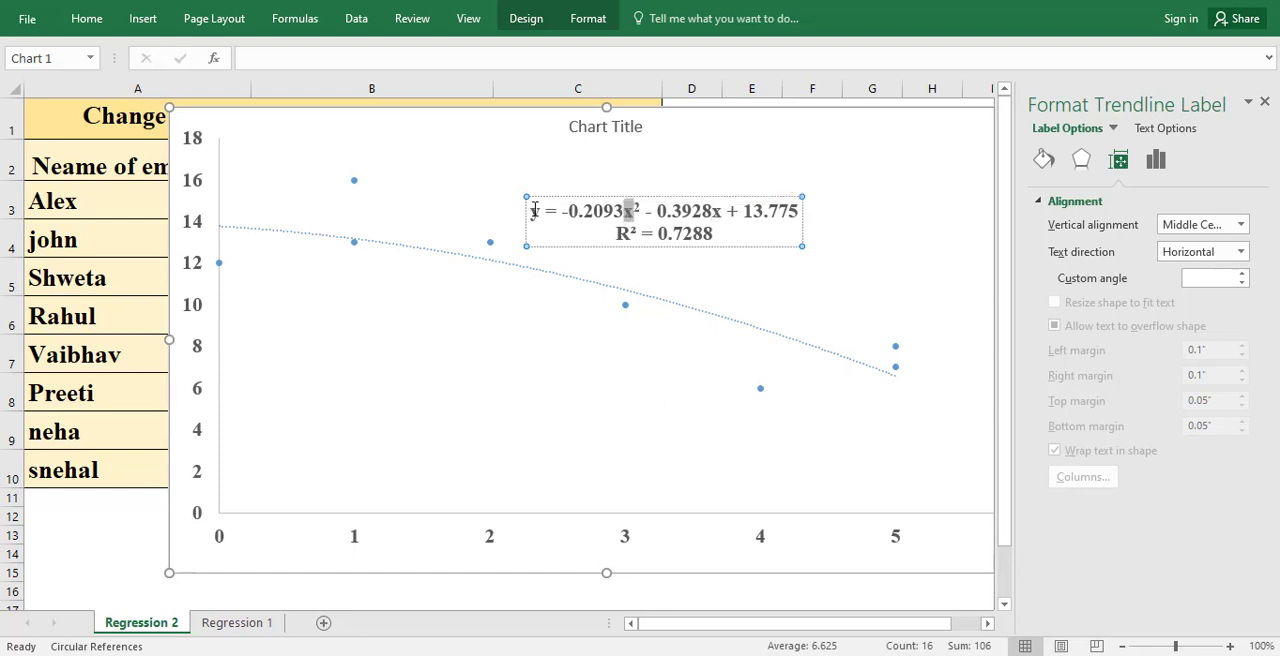